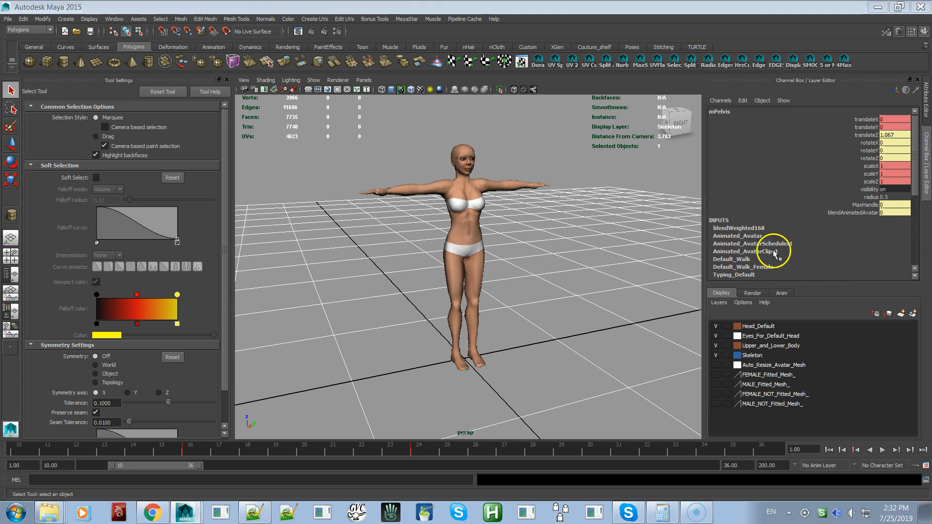
Detach the MayaStar command list as a floating window placed beside the avatar
{"action": "left_click", "coordinate": [399, 19]}
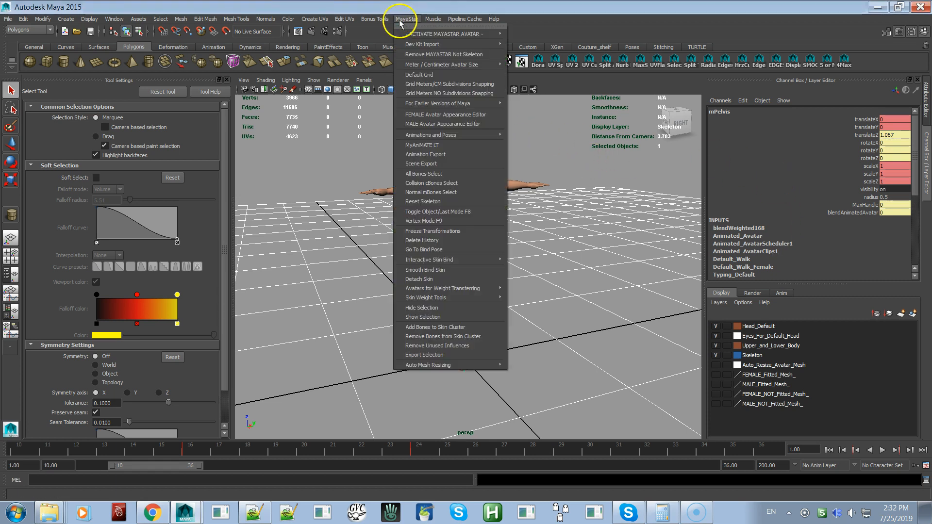
{"action": "left_click", "coordinate": [402, 24]}
{"action": "left_click_drag", "start_coordinate": [404, 21], "coordinate": [257, 56]}
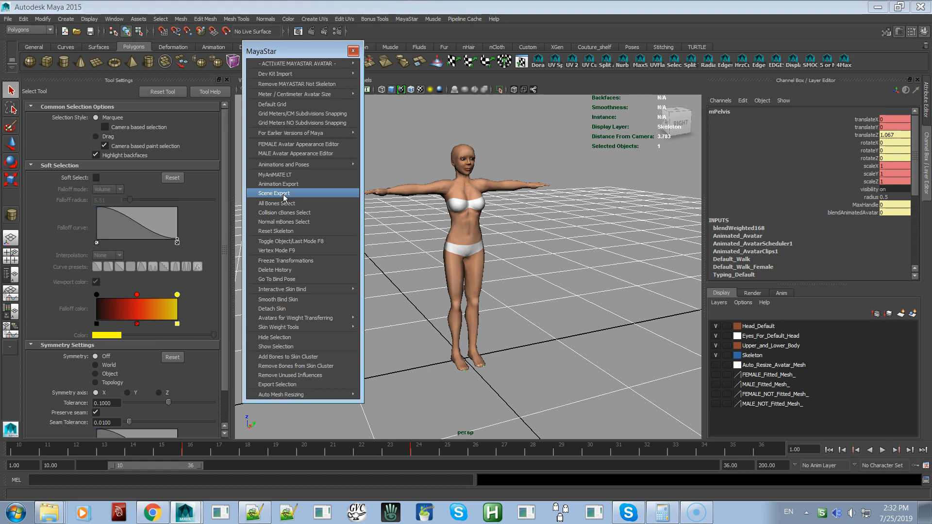
Open the Builder'sMATE Scene Exporter to review its save location and file name settings, and close it
{"action": "left_click", "coordinate": [285, 195]}
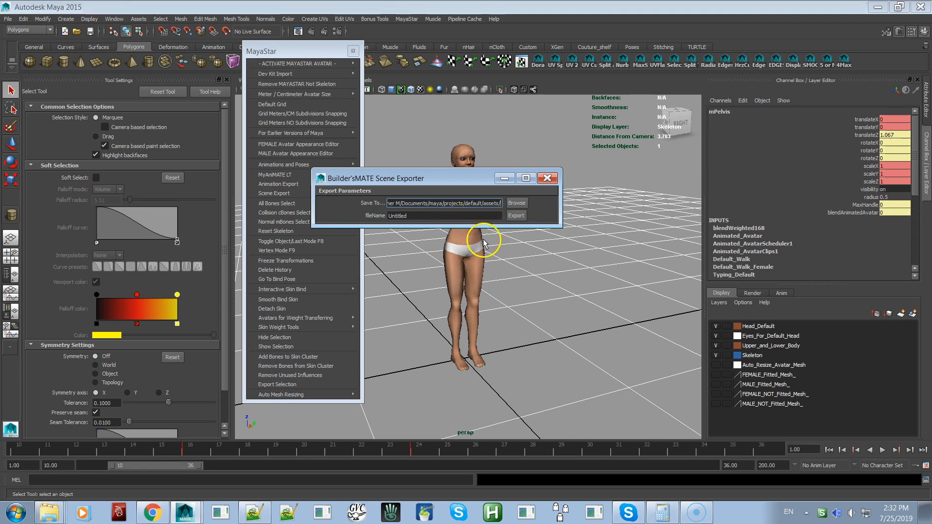
{"action": "left_click", "coordinate": [515, 215]}
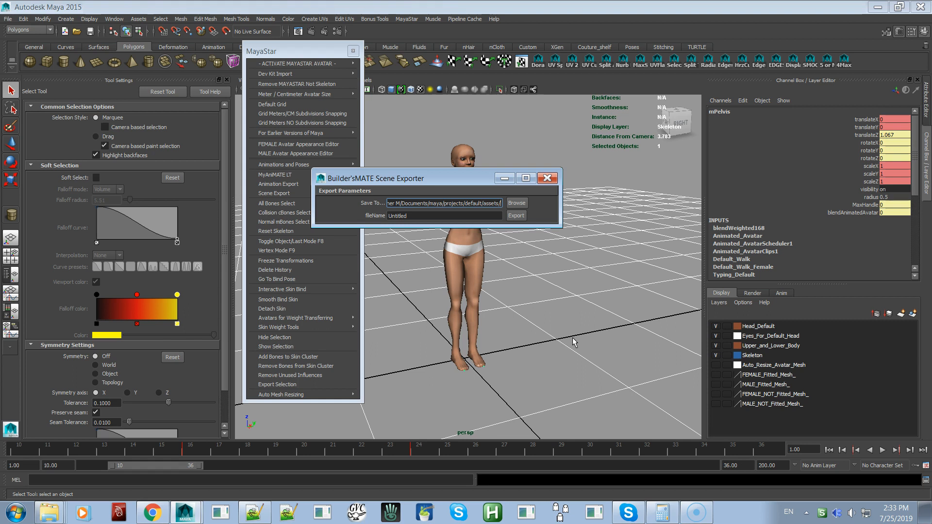
{"action": "left_click", "coordinate": [521, 217]}
{"action": "left_click", "coordinate": [586, 224]}
{"action": "left_click", "coordinate": [555, 319]}
{"action": "left_click", "coordinate": [546, 180]}
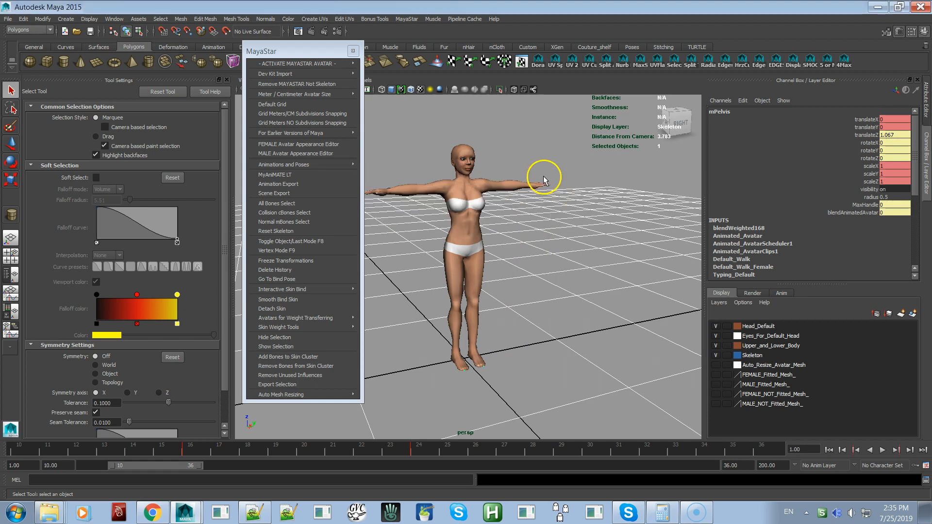
Apply the Meter Scale option of MayaStar's Meter / Centimeter Avatar Size to the scene
{"action": "mouse_move", "coordinate": [528, 308]}
{"action": "left_mouse_down", "text": "alt"}
{"action": "mouse_move", "coordinate": [466, 262]}
{"action": "mouse_move", "coordinate": [445, 304]}
{"action": "mouse_move", "coordinate": [528, 252]}
{"action": "mouse_move", "coordinate": [531, 308]}
{"action": "left_mouse_up", "text": "alt"}
{"action": "mouse_move", "coordinate": [333, 69]}
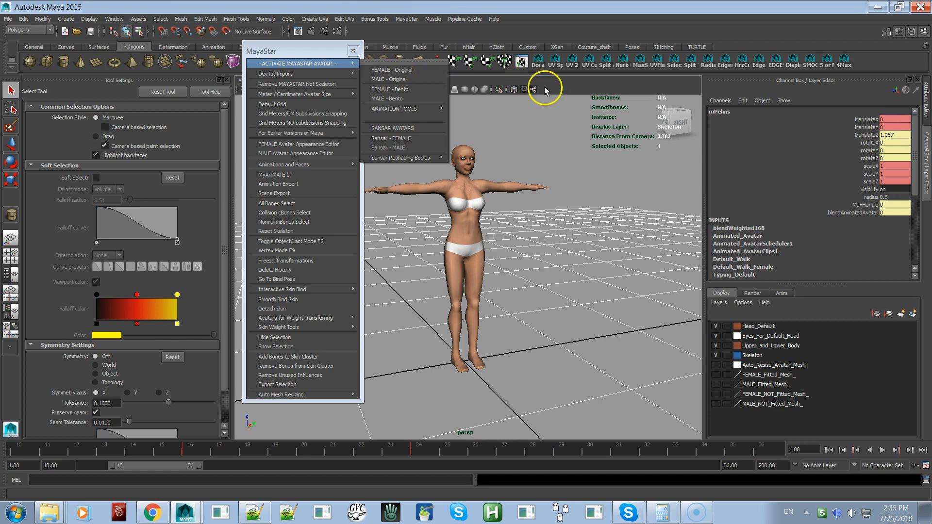
{"action": "left_click", "coordinate": [534, 93]}
{"action": "left_click_drag", "start_coordinate": [520, 208], "coordinate": [485, 195], "text": "alt"}
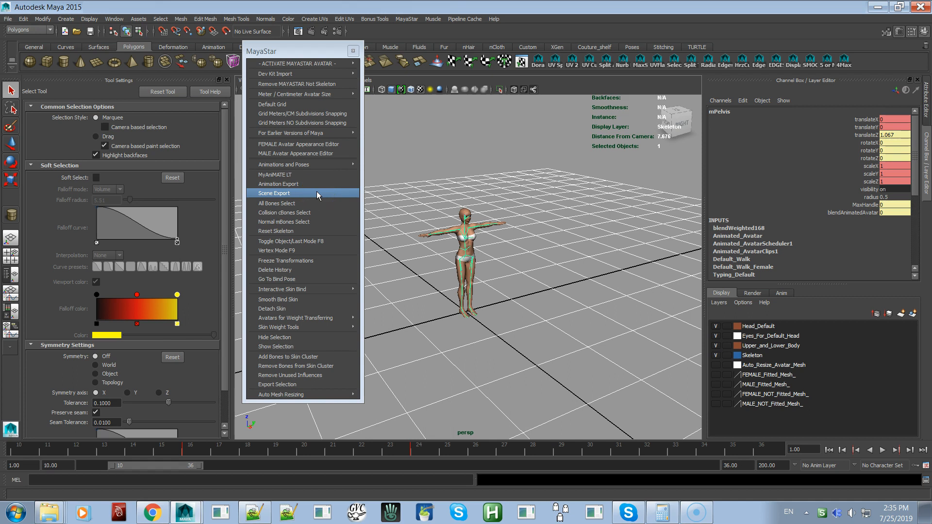
{"action": "mouse_move", "coordinate": [310, 96]}
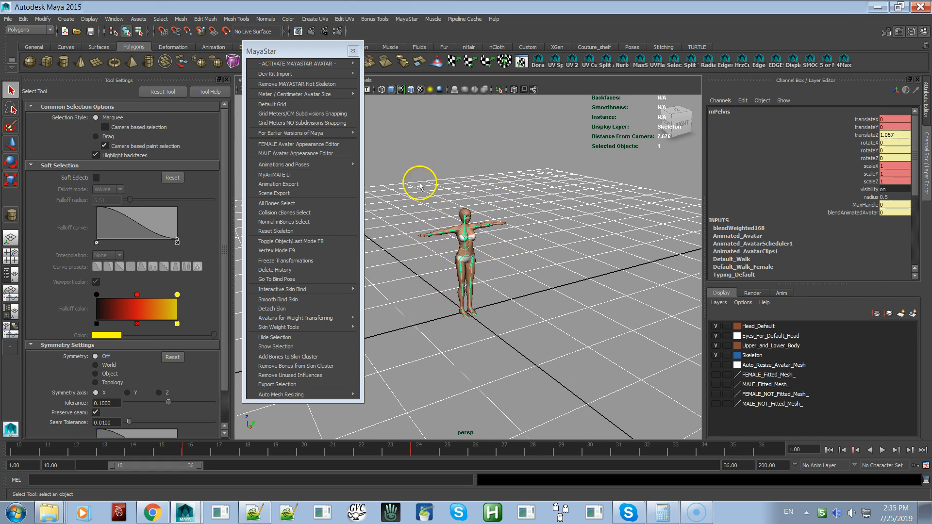
{"action": "mouse_move", "coordinate": [341, 99]}
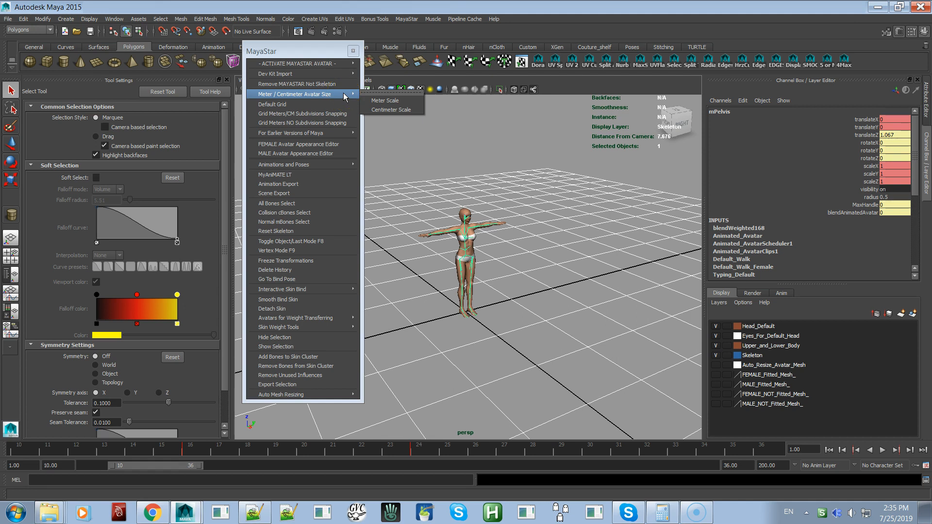
{"action": "left_click", "coordinate": [376, 101]}
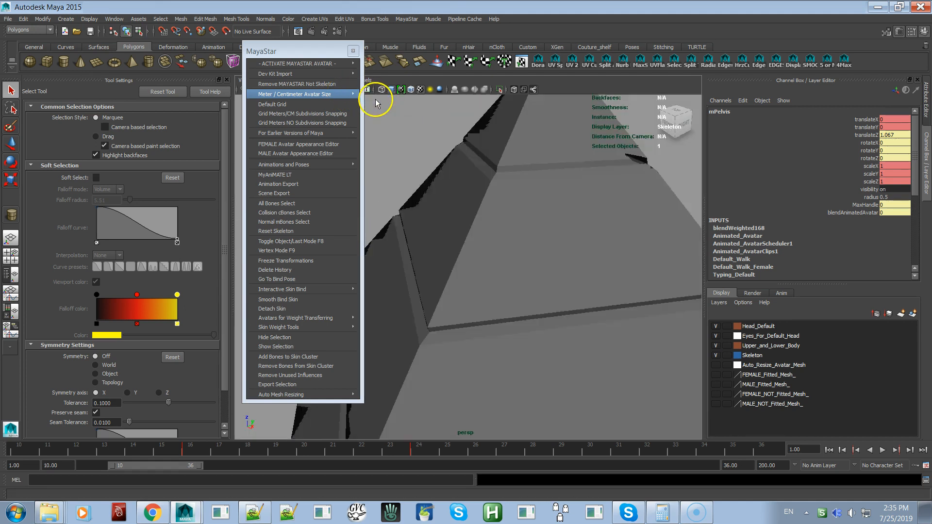
Examine the avatar next to the pyramid to compare their sizes
{"action": "left_click_drag", "start_coordinate": [447, 253], "coordinate": [565, 295], "text": "alt"}
{"action": "middle_click_drag", "start_coordinate": [566, 295], "coordinate": [680, 228], "text": "alt"}
{"action": "left_click_drag", "start_coordinate": [680, 229], "coordinate": [569, 265], "text": "alt"}
{"action": "right_click_drag", "start_coordinate": [569, 265], "coordinate": [572, 285], "text": "alt"}
{"action": "middle_click_drag", "start_coordinate": [572, 285], "coordinate": [560, 274], "text": "alt"}
{"action": "mouse_move", "coordinate": [559, 274]}
{"action": "left_mouse_down", "text": "alt"}
{"action": "mouse_move", "coordinate": [557, 260]}
{"action": "mouse_move", "coordinate": [543, 293]}
{"action": "mouse_move", "coordinate": [537, 279]}
{"action": "mouse_move", "coordinate": [545, 281]}
{"action": "mouse_move", "coordinate": [549, 262]}
{"action": "left_mouse_up", "text": "alt"}
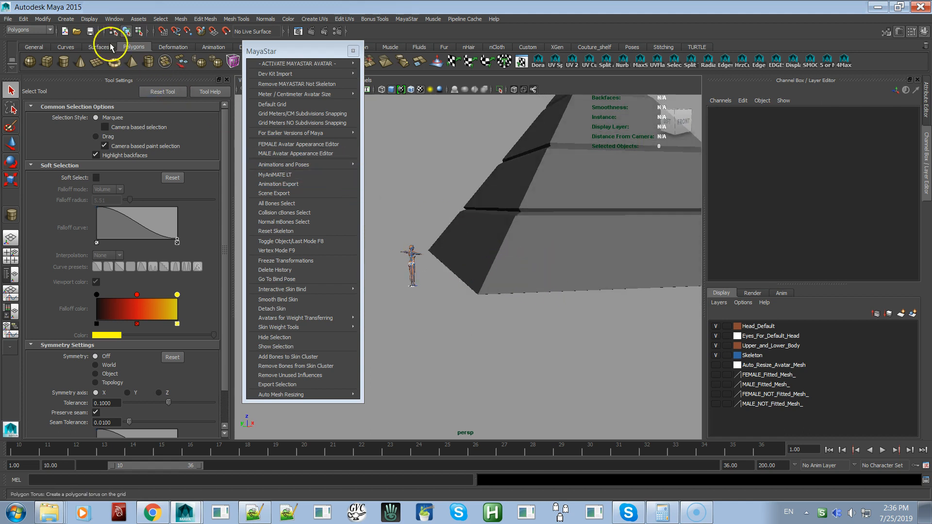
Measure the pyramid's front base edge between its two corners with the Distance Tool, using snap to points
{"action": "left_click", "coordinate": [65, 19]}
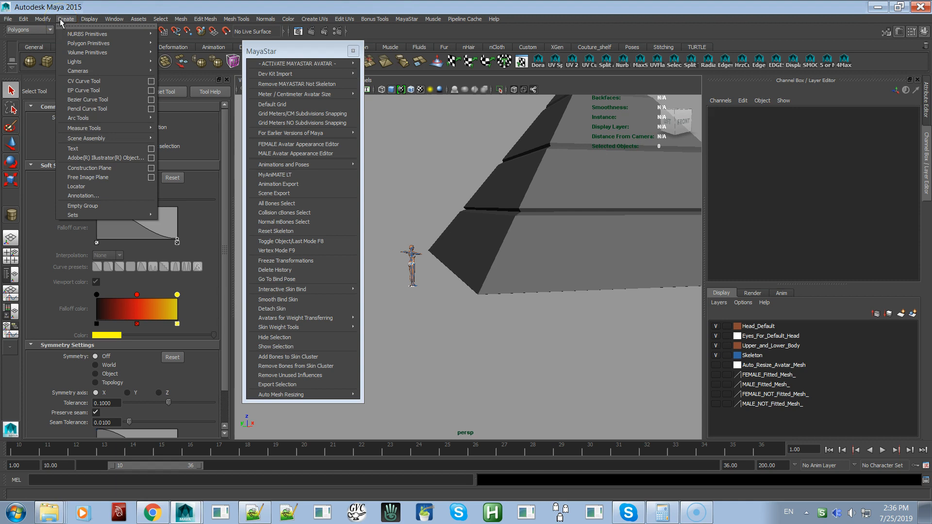
{"action": "mouse_move", "coordinate": [145, 130]}
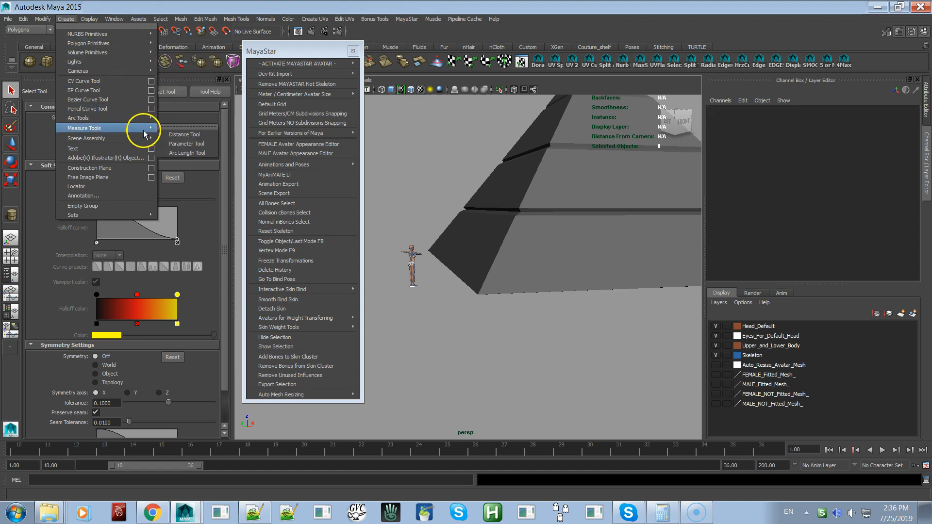
{"action": "left_click", "coordinate": [190, 135]}
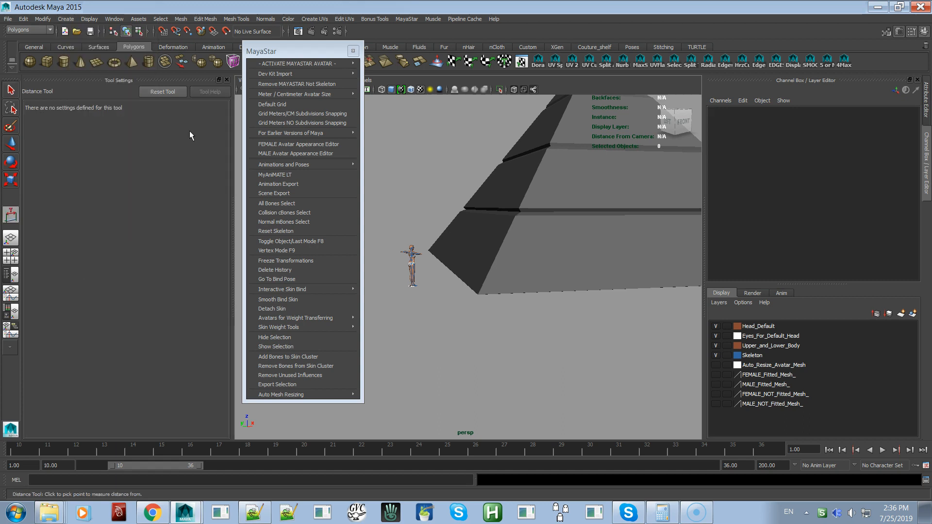
{"action": "left_click", "coordinate": [188, 33]}
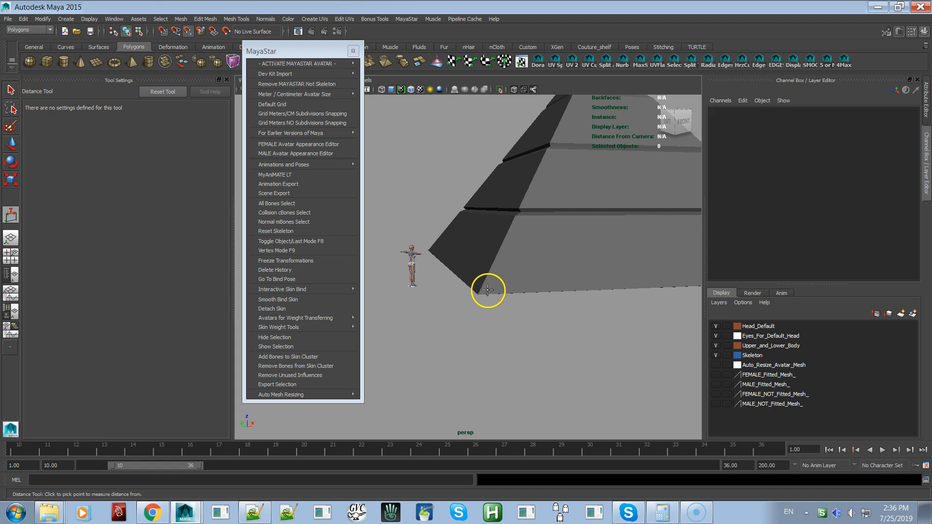
{"action": "right_click_drag", "start_coordinate": [524, 315], "coordinate": [480, 271], "text": "alt"}
{"action": "left_click_drag", "start_coordinate": [487, 277], "coordinate": [469, 296], "text": "alt"}
{"action": "right_click_drag", "start_coordinate": [507, 335], "coordinate": [493, 294], "text": "alt"}
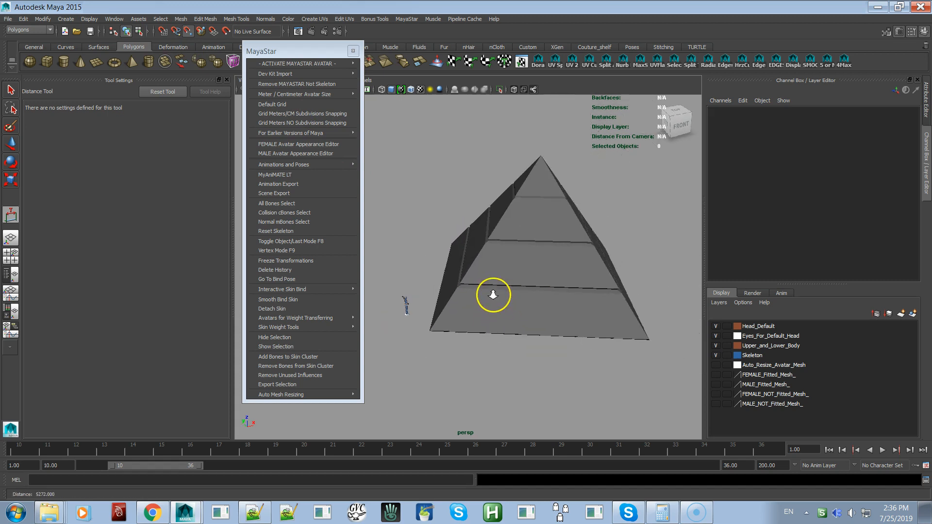
{"action": "left_click", "coordinate": [429, 330]}
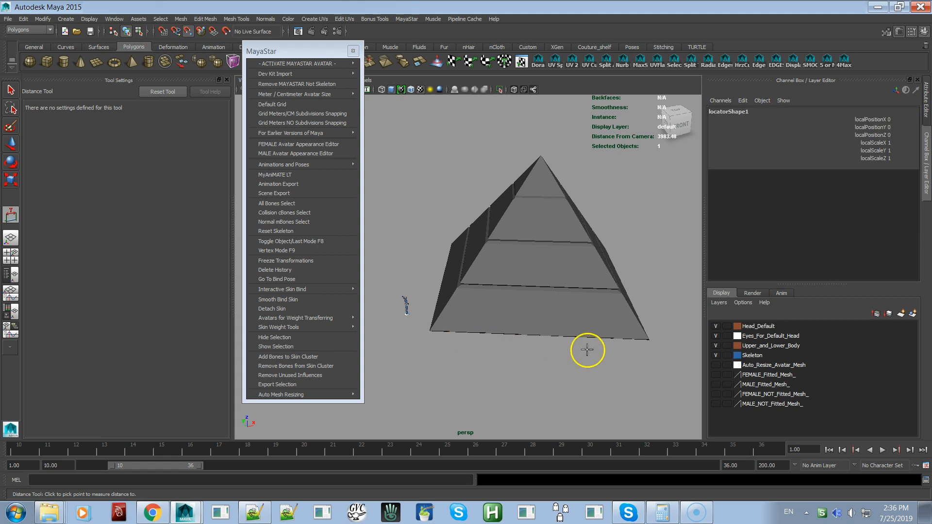
{"action": "left_click", "coordinate": [650, 339]}
{"action": "scroll", "coordinate": [515, 381], "scroll_direction": "up", "scroll_amount": 3}
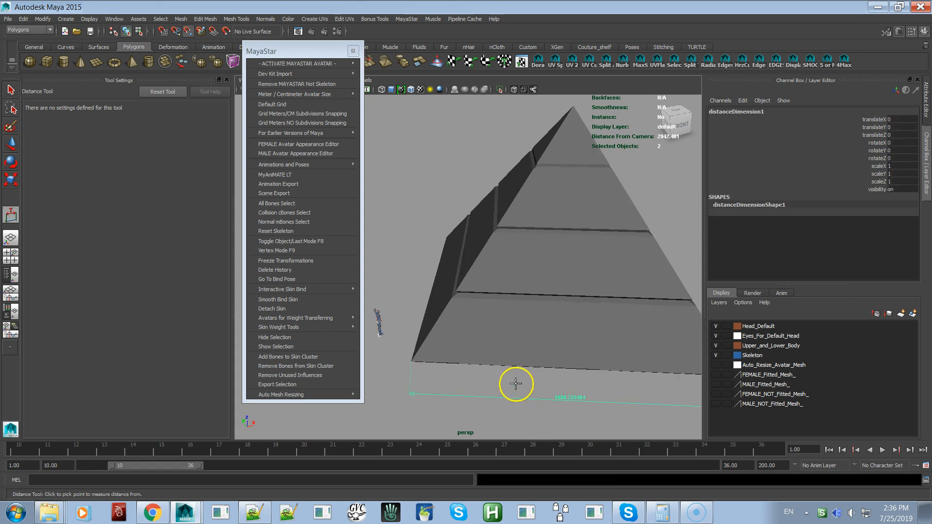
{"action": "middle_click_drag", "start_coordinate": [510, 327], "coordinate": [506, 299], "text": "alt"}
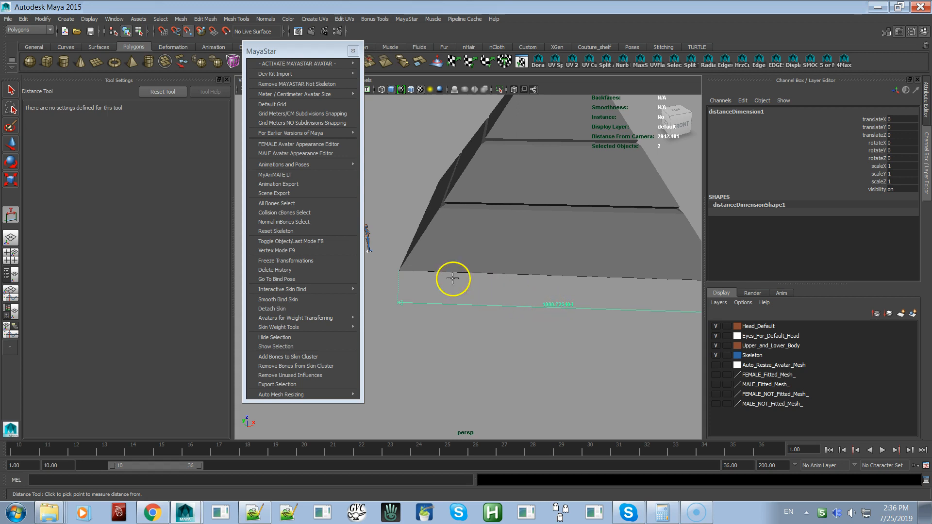
{"action": "scroll", "coordinate": [581, 327], "scroll_direction": "up", "scroll_amount": 1}
{"action": "scroll", "coordinate": [581, 327], "scroll_direction": "down", "scroll_amount": 5}
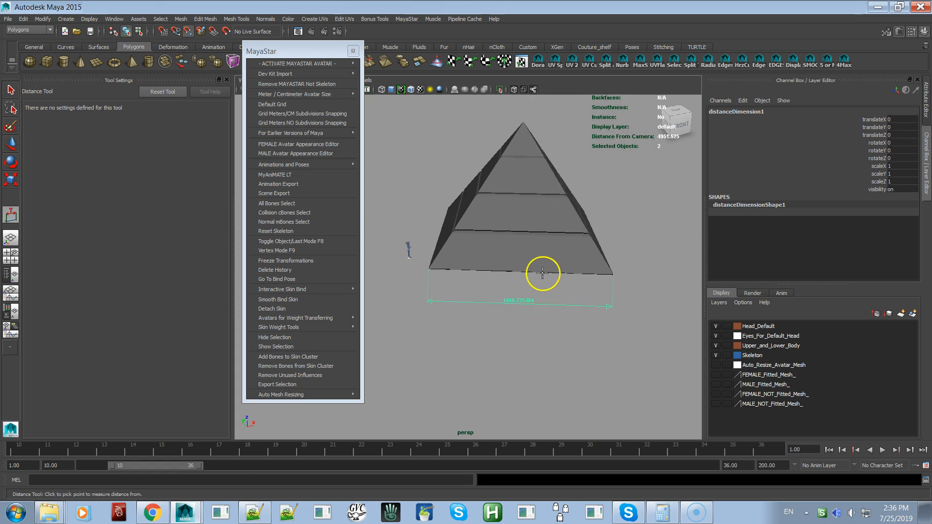
{"action": "scroll", "coordinate": [541, 286], "scroll_direction": "up", "scroll_amount": 3}
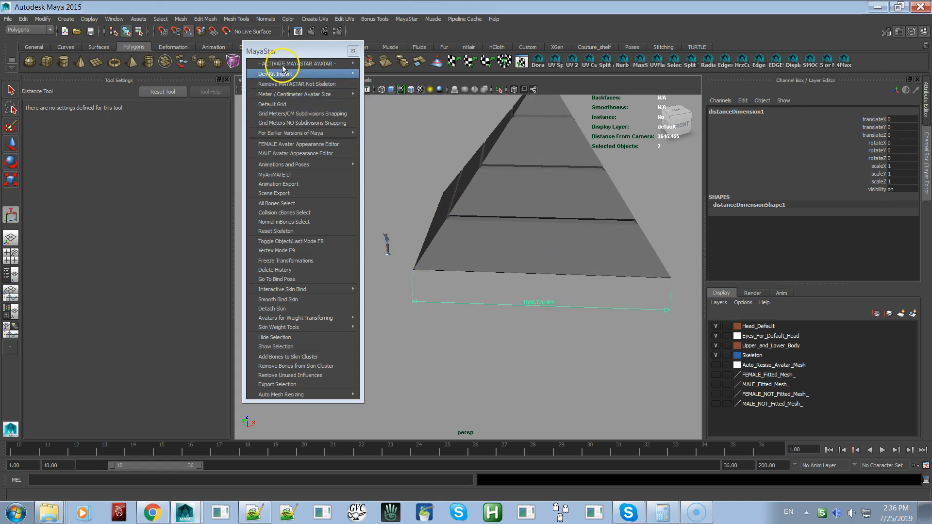
Set the linear working unit to meter, save the preferences, and inspect the base edge's dimension
{"action": "left_click", "coordinate": [114, 19]}
{"action": "mouse_move", "coordinate": [137, 34]}
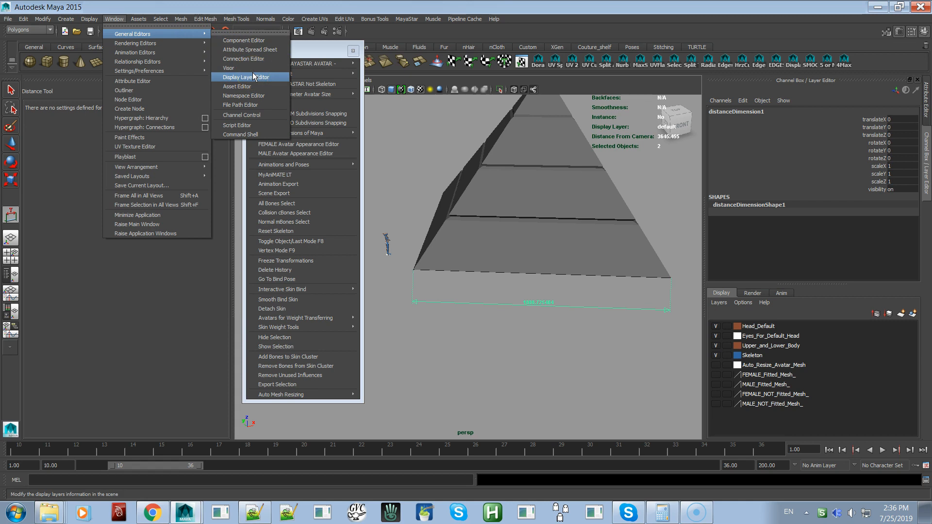
{"action": "mouse_move", "coordinate": [181, 71]}
{"action": "left_click", "coordinate": [232, 73]}
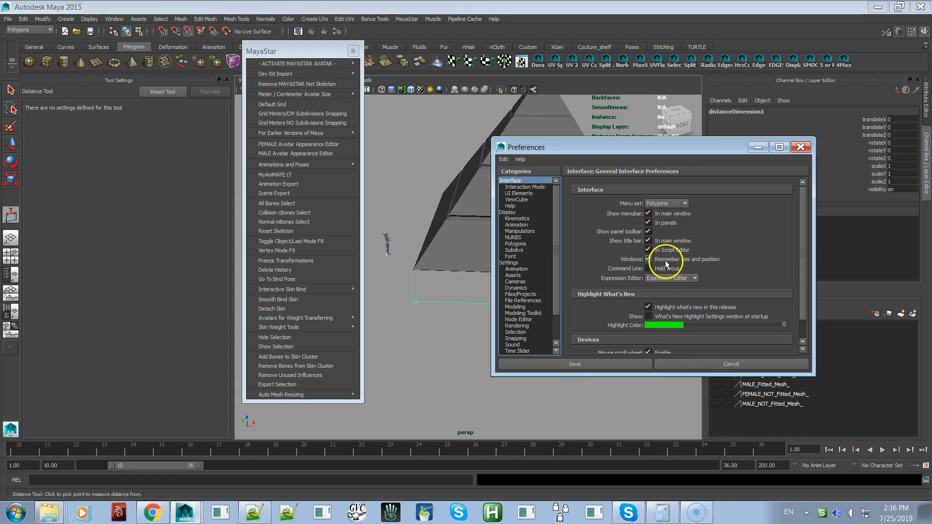
{"action": "left_click", "coordinate": [517, 263]}
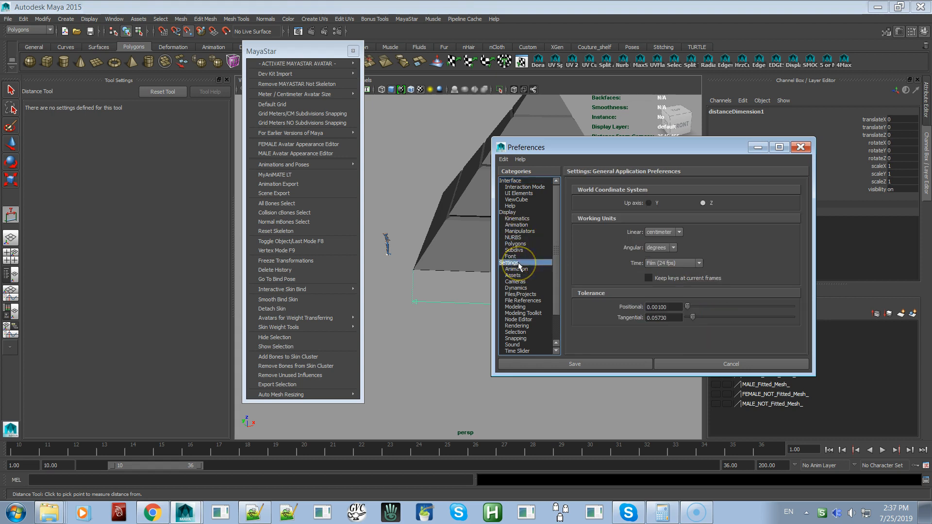
{"action": "left_click", "coordinate": [679, 233]}
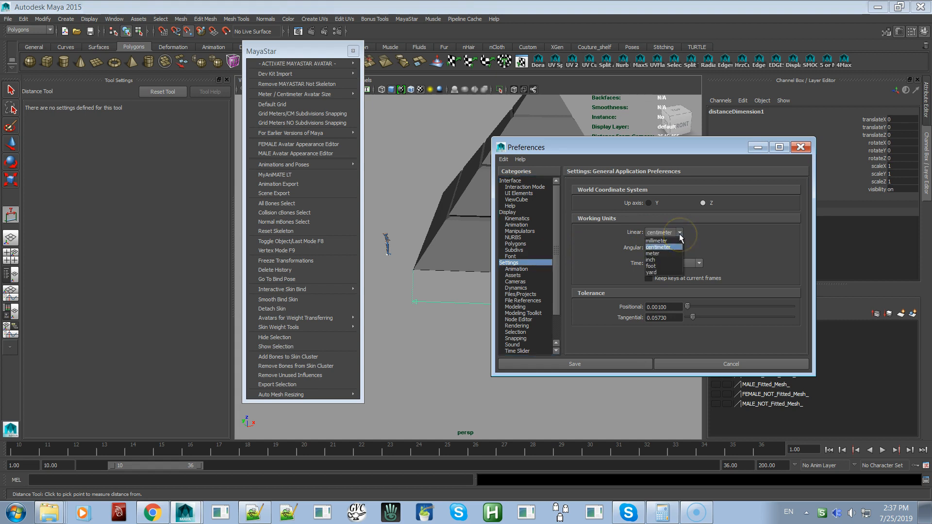
{"action": "left_click", "coordinate": [671, 253]}
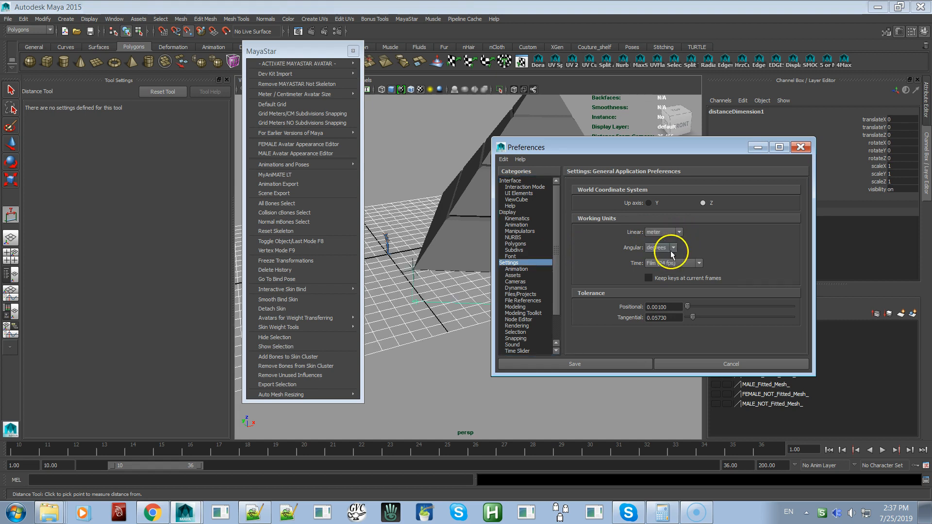
{"action": "left_click", "coordinate": [633, 367]}
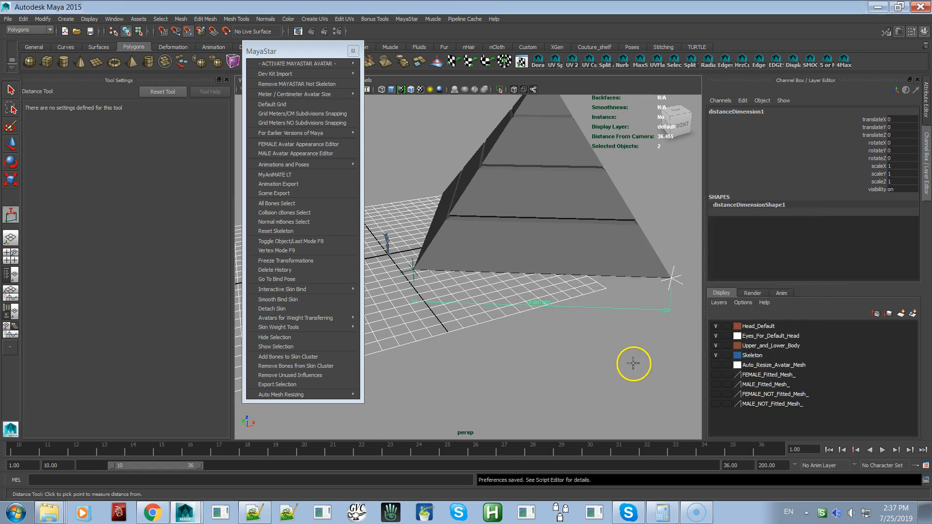
{"action": "scroll", "coordinate": [556, 353], "scroll_direction": "up", "scroll_amount": 3}
{"action": "scroll", "coordinate": [556, 352], "scroll_direction": "up", "scroll_amount": 2}
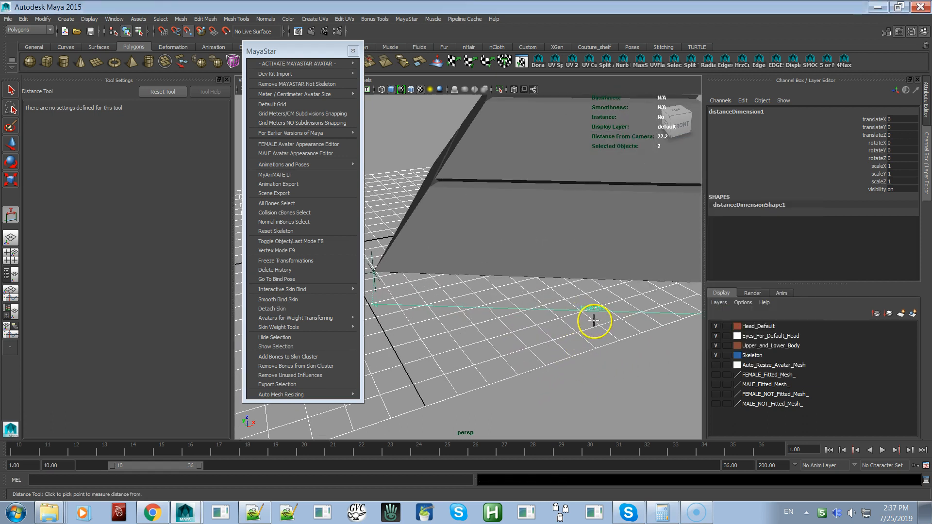
{"action": "scroll", "coordinate": [593, 320], "scroll_direction": "up", "scroll_amount": 2}
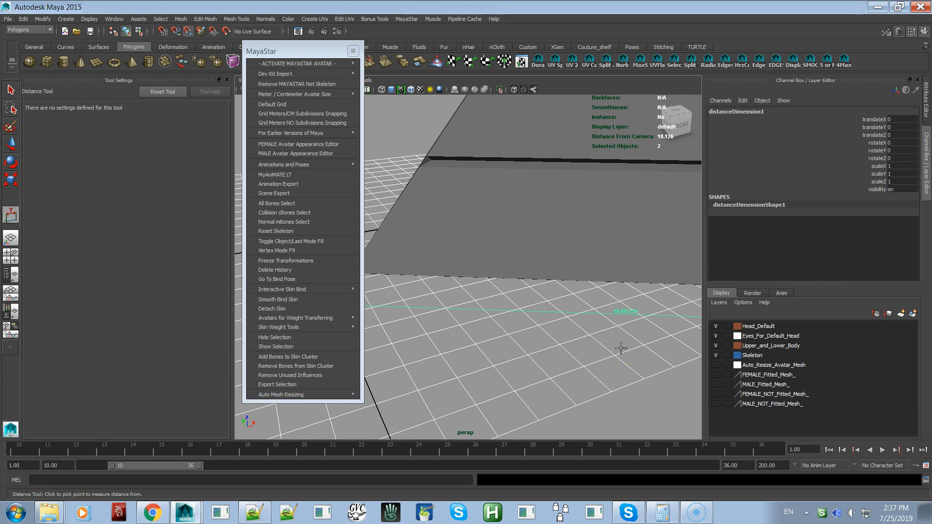
{"action": "scroll", "coordinate": [607, 339], "scroll_direction": "down", "scroll_amount": 3}
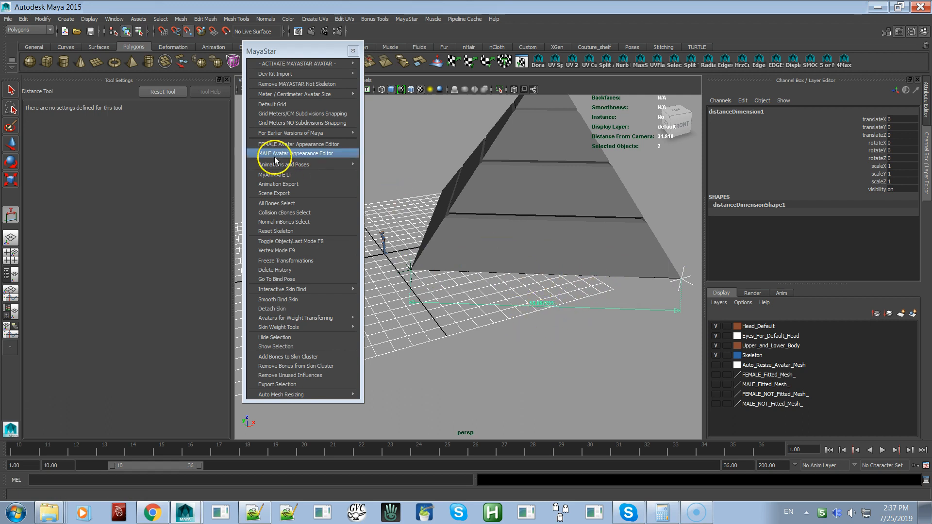
Set the linear working unit to centimeter, save the preferences, and inspect the base edge's dimension
{"action": "left_click", "coordinate": [114, 19]}
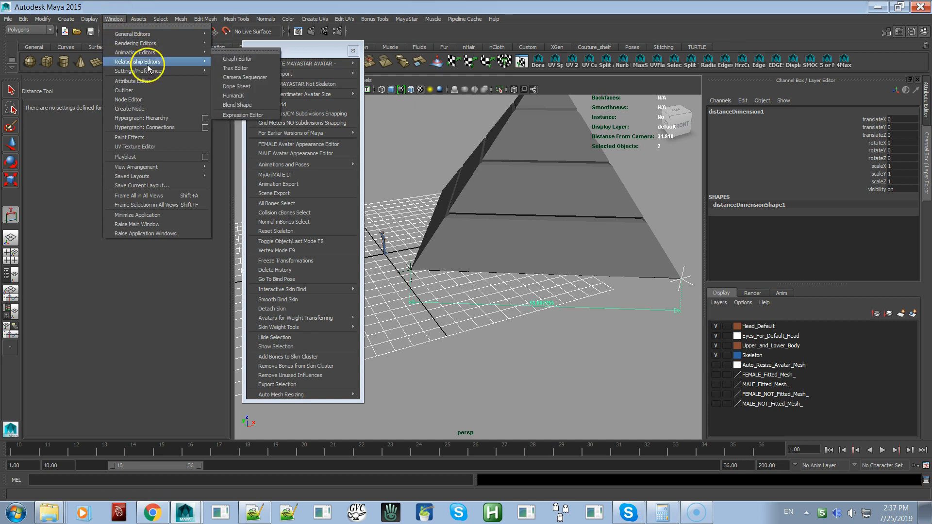
{"action": "mouse_move", "coordinate": [155, 73]}
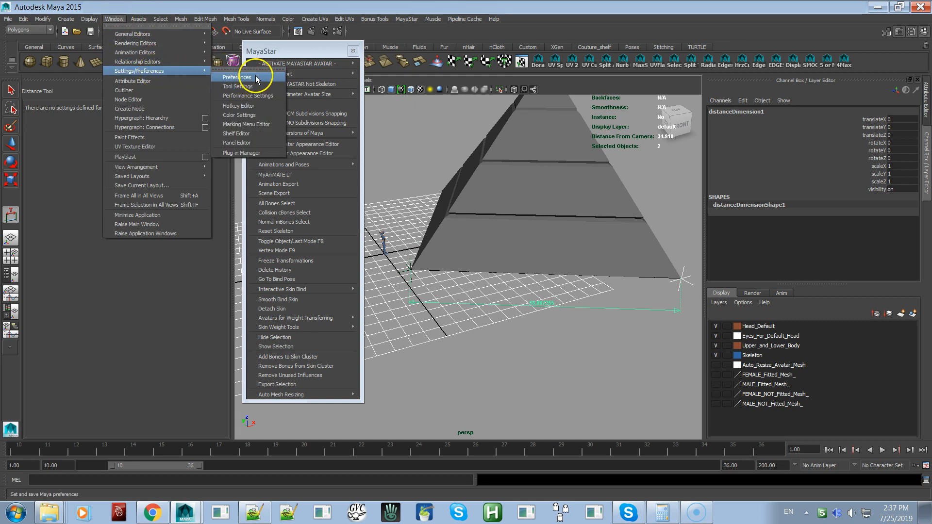
{"action": "left_click", "coordinate": [245, 77]}
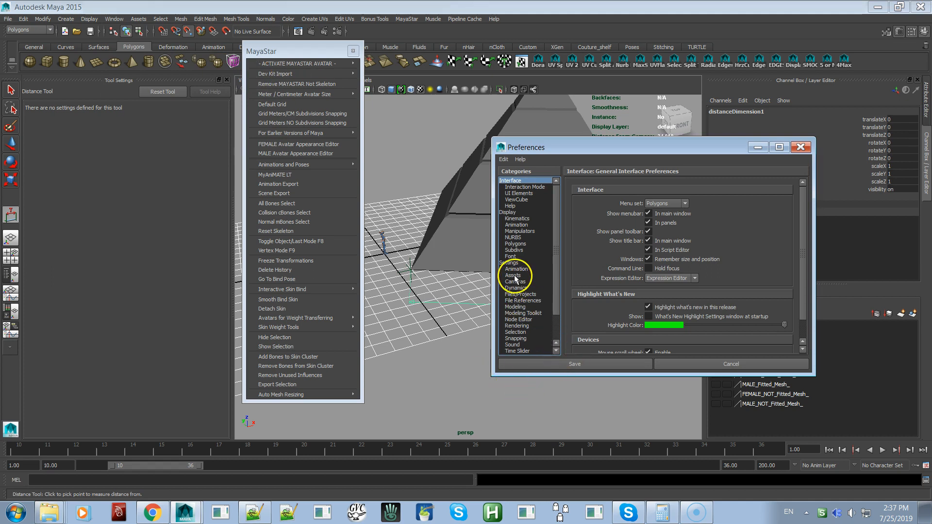
{"action": "left_click", "coordinate": [511, 262]}
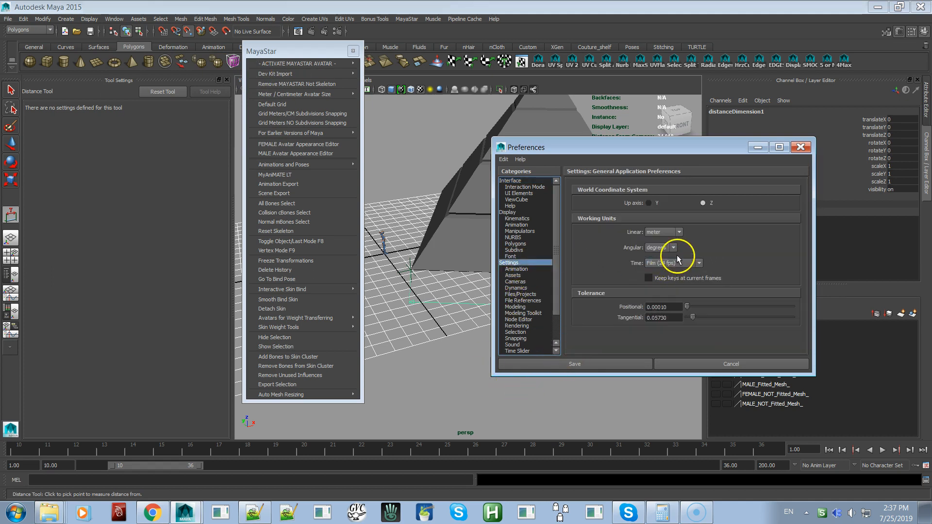
{"action": "left_click", "coordinate": [673, 234]}
{"action": "left_click", "coordinate": [666, 246]}
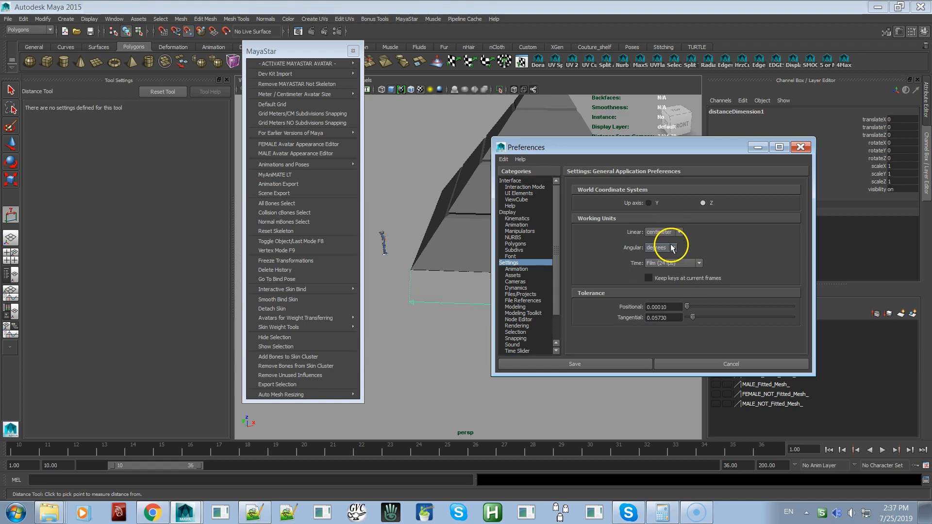
{"action": "left_click", "coordinate": [623, 366]}
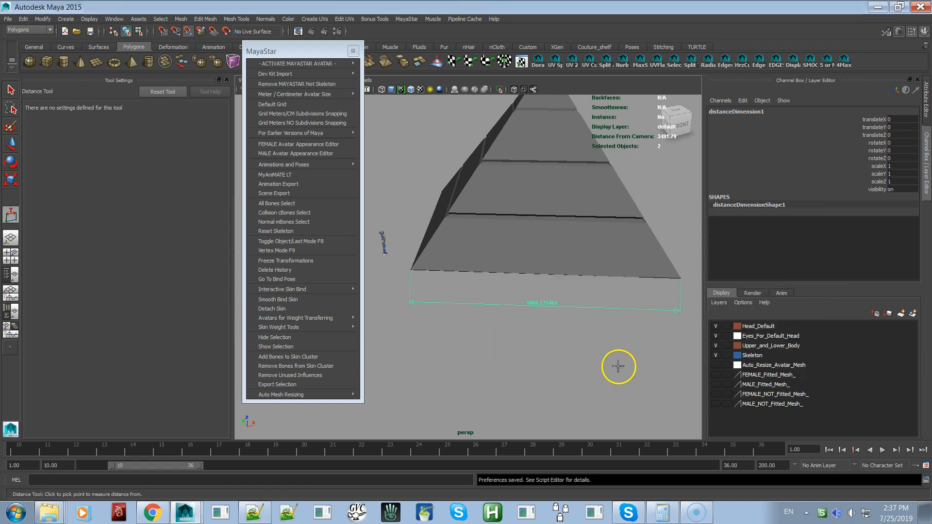
{"action": "scroll", "coordinate": [561, 372], "scroll_direction": "up", "scroll_amount": 3}
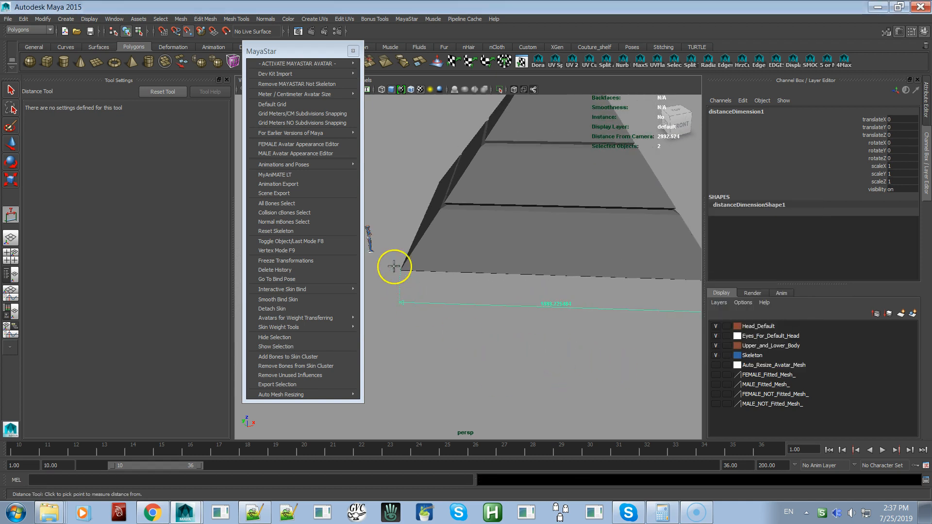
Preview MayaStar's Grid Meters NO Subdivisions Snapping and Default Grid options, and apply Grid Meters/CM Subdivisions Snapping
{"action": "left_click", "coordinate": [326, 125]}
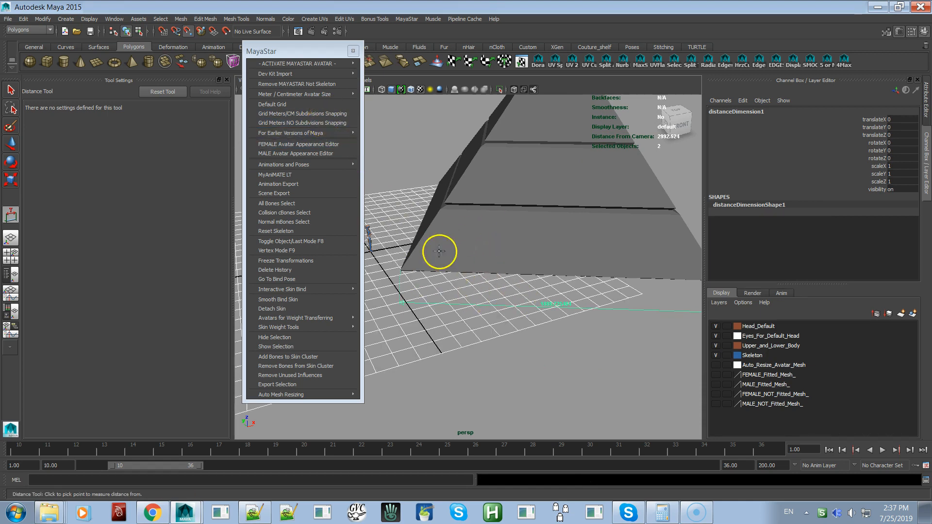
{"action": "left_click", "coordinate": [298, 107]}
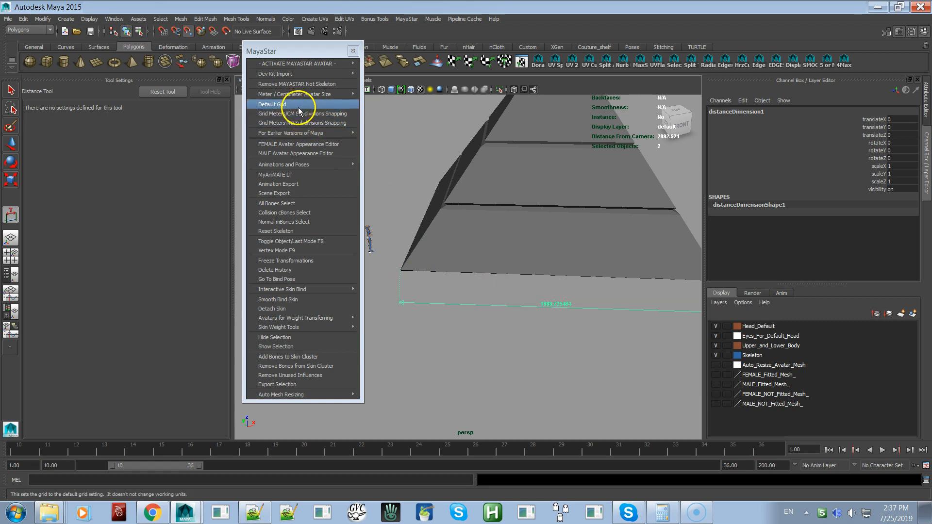
{"action": "left_click", "coordinate": [301, 115]}
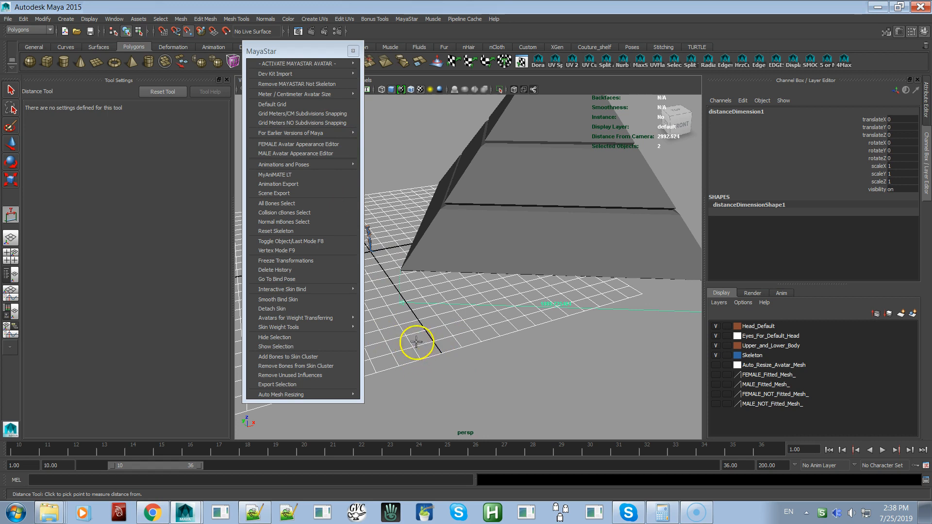
Delete the distance dimension along the pyramid's front base edge
{"action": "mouse_move", "coordinate": [523, 316]}
{"action": "left_mouse_down", "text": "alt"}
{"action": "mouse_move", "coordinate": [553, 322]}
{"action": "mouse_move", "coordinate": [537, 322]}
{"action": "left_mouse_up", "text": "alt"}
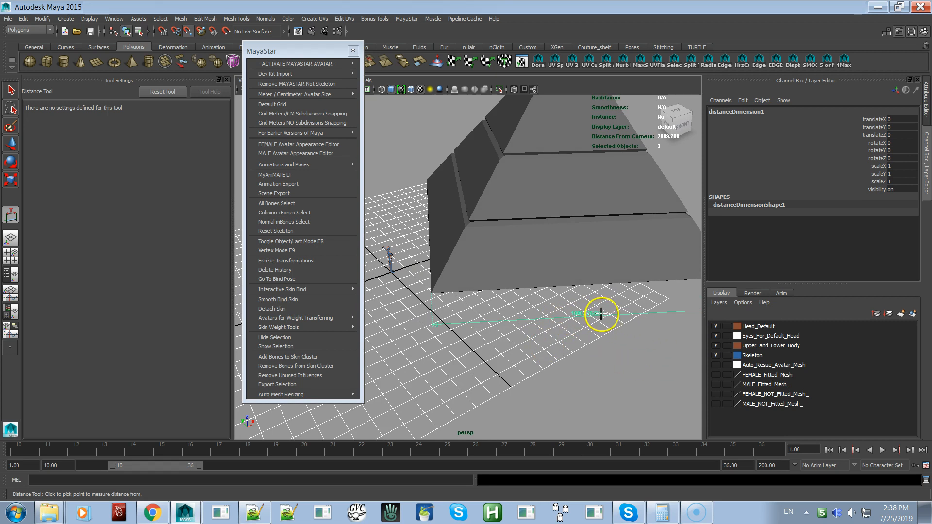
{"action": "right_click_drag", "start_coordinate": [575, 321], "coordinate": [578, 348], "text": "alt"}
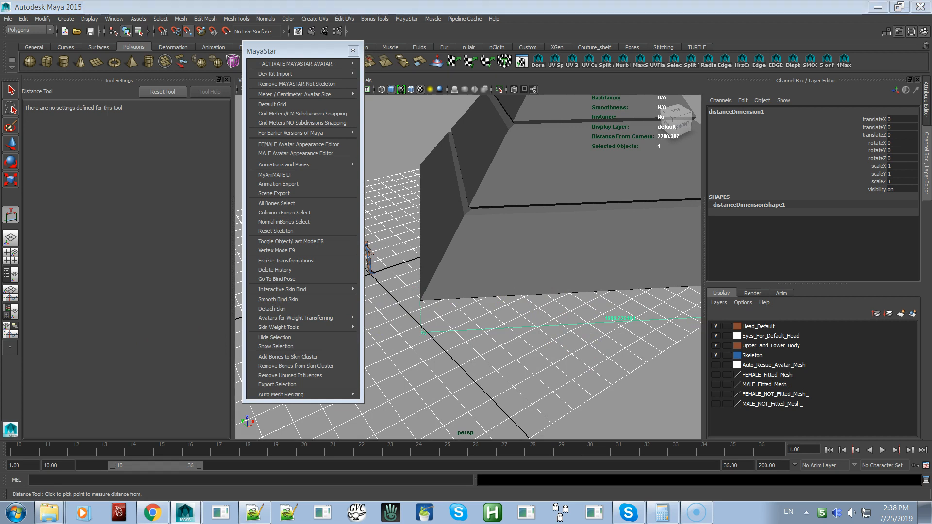
{"action": "key", "text": "Delete"}
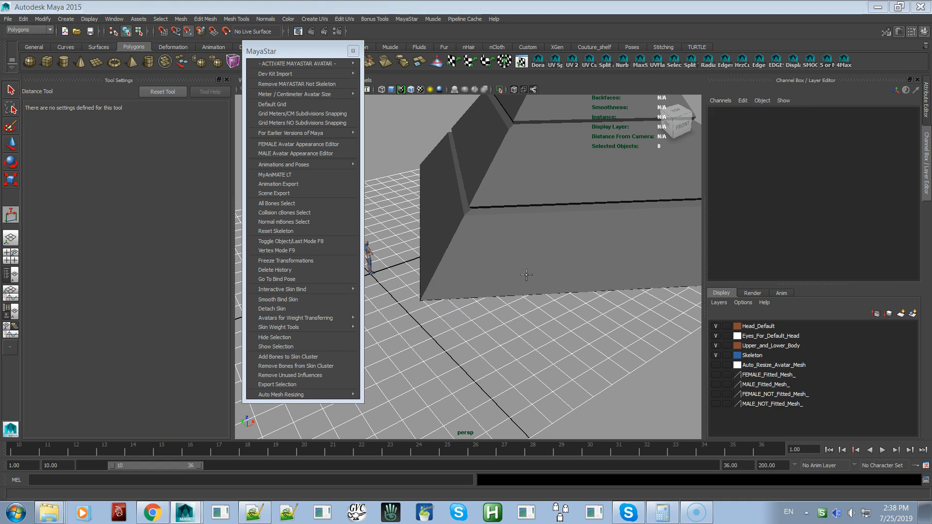
Switch to the Select Tool and select each of the pyramid's four sections in turn, from the tip to the base
{"action": "right_click_drag", "start_coordinate": [532, 289], "coordinate": [453, 196], "text": "alt"}
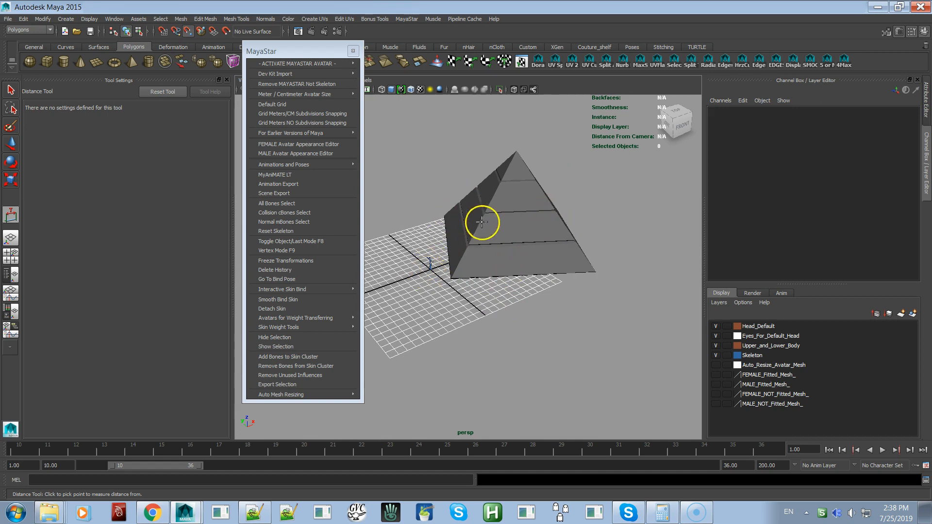
{"action": "right_click_drag", "start_coordinate": [512, 248], "coordinate": [578, 310], "text": "alt"}
{"action": "mouse_move", "coordinate": [547, 306]}
{"action": "left_mouse_down", "text": "alt"}
{"action": "mouse_move", "coordinate": [543, 291]}
{"action": "mouse_move", "coordinate": [552, 293]}
{"action": "left_mouse_up", "text": "alt"}
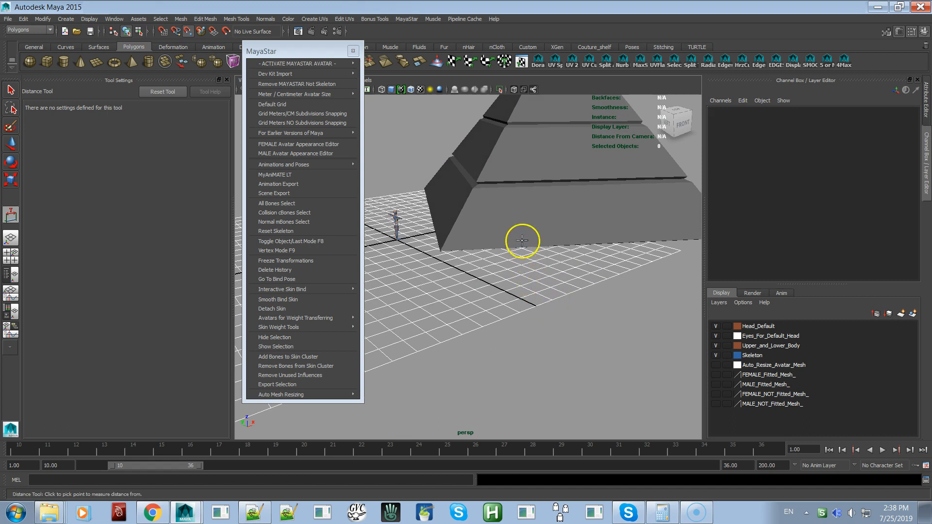
{"action": "left_click", "coordinate": [10, 90]}
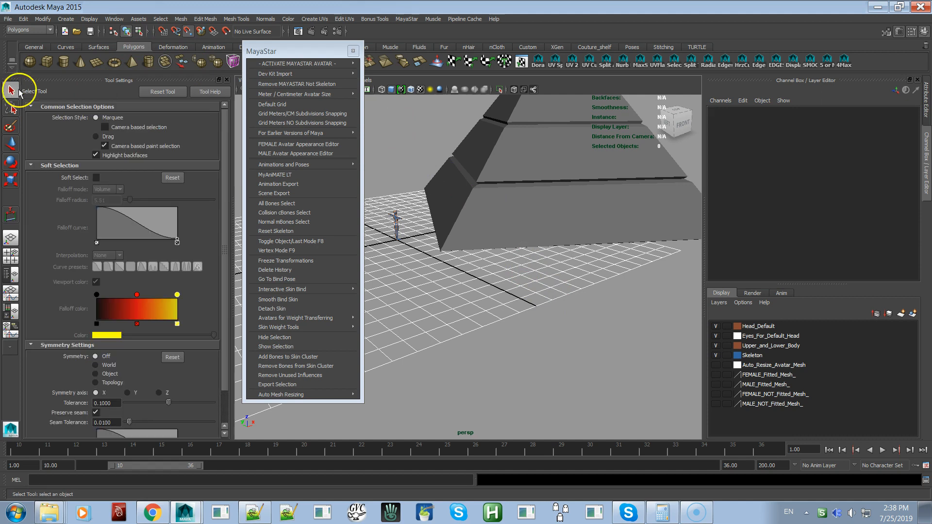
{"action": "middle_click_drag", "start_coordinate": [430, 264], "coordinate": [451, 325], "text": "alt"}
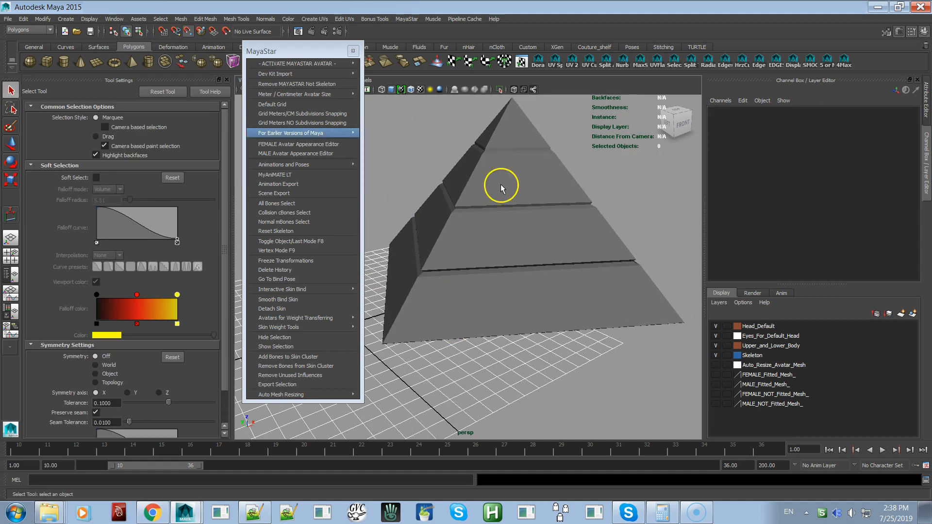
{"action": "left_click", "coordinate": [521, 126]}
{"action": "left_click", "coordinate": [510, 178]}
{"action": "left_click", "coordinate": [512, 241]}
{"action": "left_click", "coordinate": [495, 308]}
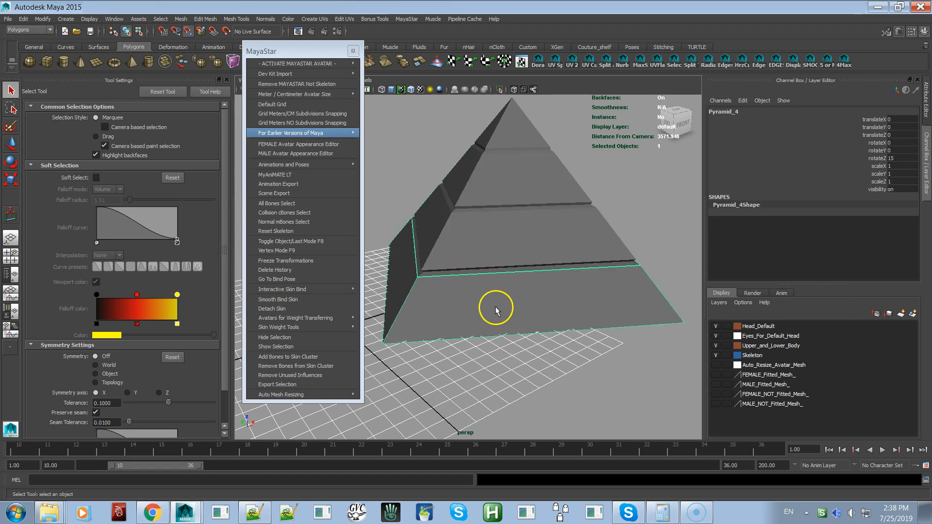
Select the groove above the pyramid's base section, examine its shape up close, and clear the selection
{"action": "scroll", "coordinate": [514, 281], "scroll_direction": "up", "scroll_amount": 5}
{"action": "left_click", "coordinate": [528, 275]}
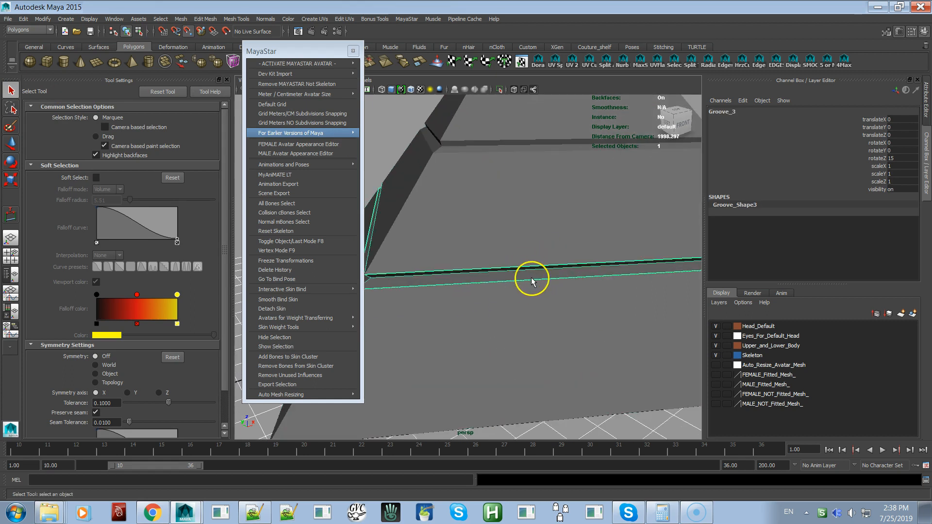
{"action": "scroll", "coordinate": [527, 267], "scroll_direction": "down", "scroll_amount": 7}
{"action": "scroll", "coordinate": [468, 252], "scroll_direction": "up", "scroll_amount": 7}
{"action": "left_click_drag", "start_coordinate": [501, 285], "coordinate": [477, 282], "text": "alt"}
{"action": "middle_click_drag", "start_coordinate": [477, 281], "coordinate": [569, 263], "text": "alt"}
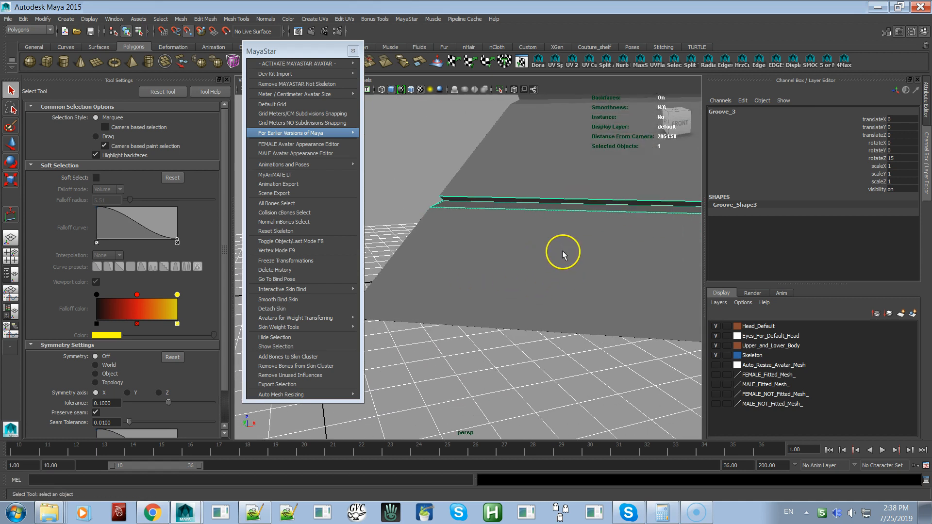
{"action": "right_click_drag", "start_coordinate": [562, 253], "coordinate": [534, 208], "text": "alt"}
{"action": "left_click_drag", "start_coordinate": [534, 208], "coordinate": [532, 235], "text": "alt"}
{"action": "right_click_drag", "start_coordinate": [533, 235], "coordinate": [573, 337], "text": "alt"}
{"action": "middle_click_drag", "start_coordinate": [572, 337], "coordinate": [572, 216], "text": "alt"}
{"action": "right_click_drag", "start_coordinate": [571, 218], "coordinate": [592, 248], "text": "alt"}
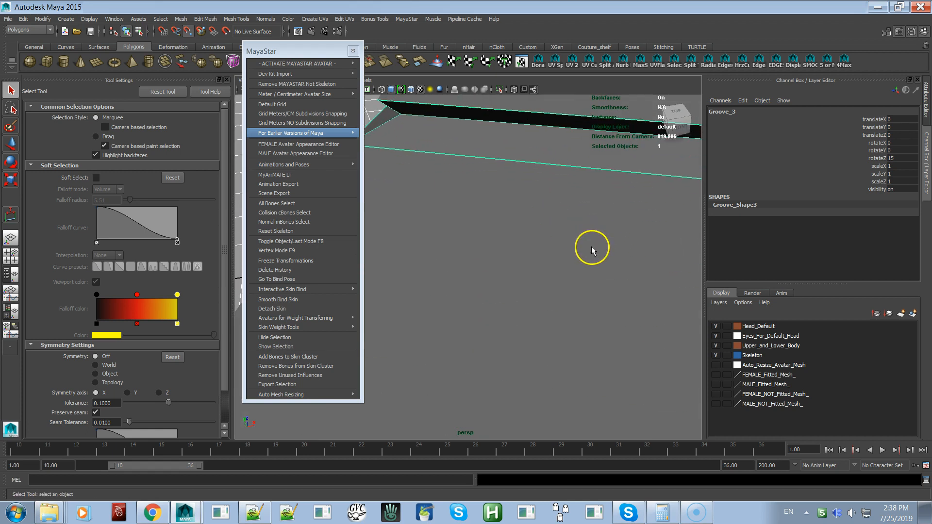
{"action": "left_click_drag", "start_coordinate": [592, 248], "coordinate": [599, 251], "text": "alt"}
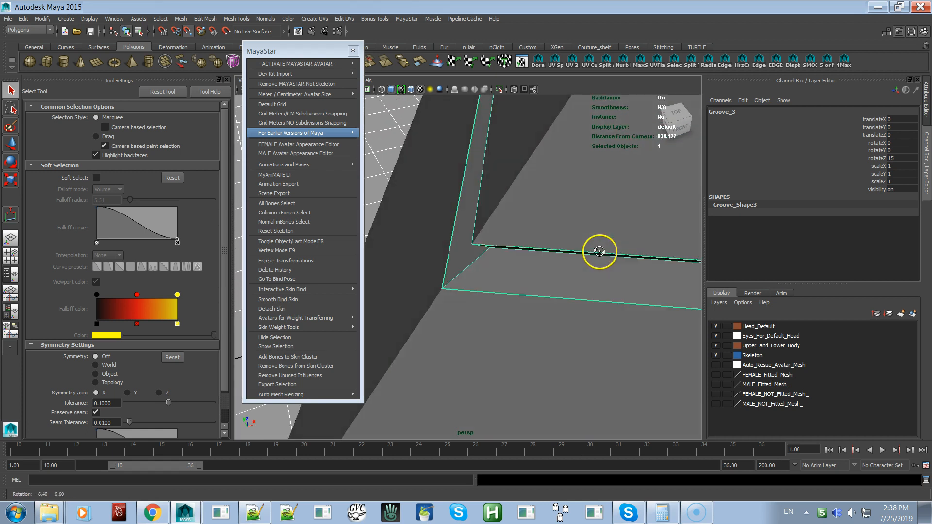
{"action": "left_click", "coordinate": [390, 141]}
Examine the whole pyramid and its stacked sections from several sides, selecting the tip section
{"action": "left_click_drag", "start_coordinate": [516, 247], "coordinate": [511, 230], "text": "alt"}
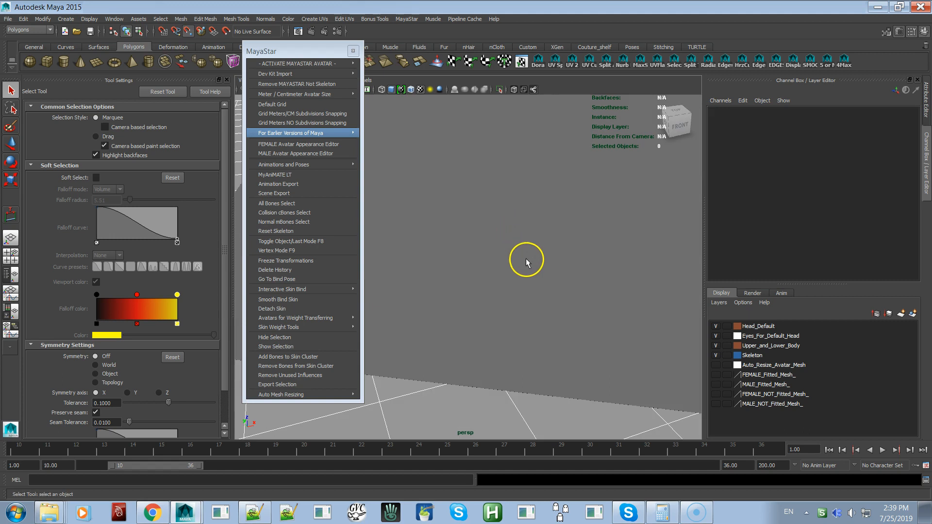
{"action": "right_click_drag", "start_coordinate": [527, 260], "coordinate": [449, 178], "text": "alt"}
{"action": "middle_click_drag", "start_coordinate": [562, 196], "coordinate": [531, 297], "text": "alt"}
{"action": "right_click_drag", "start_coordinate": [531, 298], "coordinate": [406, 272], "text": "alt"}
{"action": "left_click_drag", "start_coordinate": [406, 272], "coordinate": [475, 280], "text": "alt"}
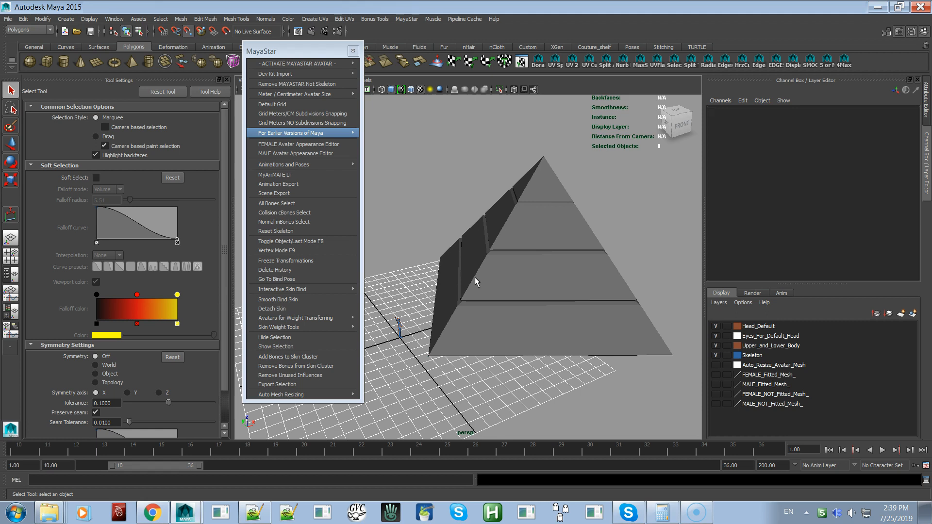
{"action": "left_click", "coordinate": [555, 202]}
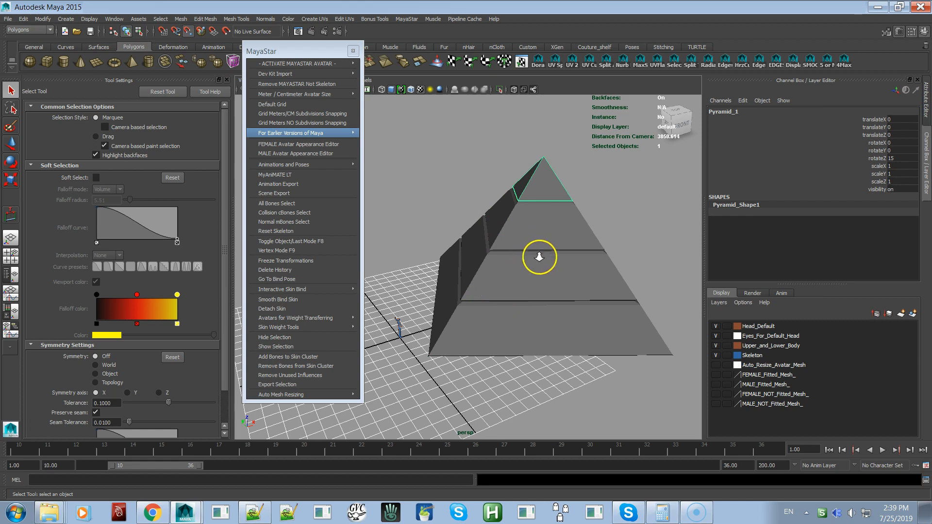
{"action": "scroll", "coordinate": [544, 271], "scroll_direction": "up", "scroll_amount": 3}
{"action": "mouse_move", "coordinate": [558, 282]}
{"action": "left_mouse_down", "text": "alt"}
{"action": "mouse_move", "coordinate": [557, 263]}
{"action": "mouse_move", "coordinate": [561, 280]}
{"action": "left_mouse_up", "text": "alt"}
{"action": "right_click_drag", "start_coordinate": [565, 289], "coordinate": [524, 232], "text": "alt"}
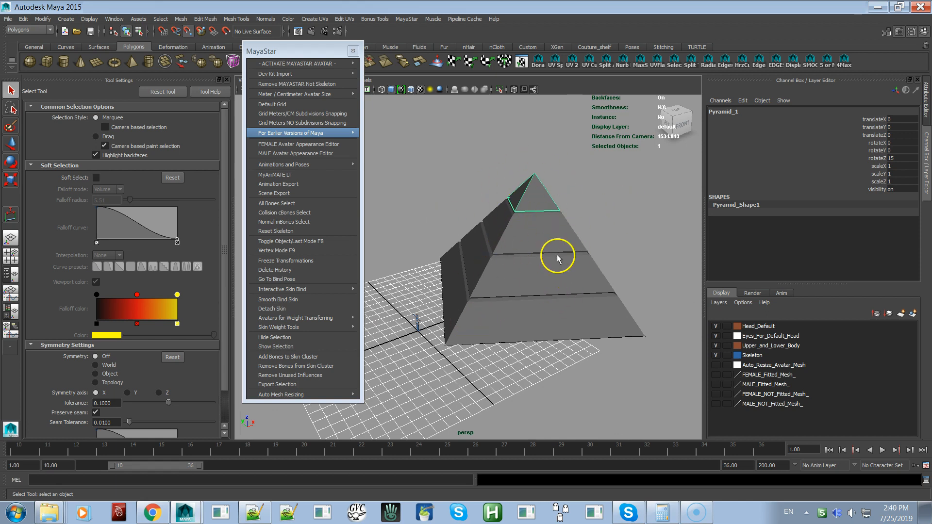
{"action": "left_click_drag", "start_coordinate": [533, 327], "coordinate": [540, 252], "text": "alt"}
{"action": "right_click_drag", "start_coordinate": [541, 251], "coordinate": [608, 308], "text": "alt"}
{"action": "left_click_drag", "start_coordinate": [609, 309], "coordinate": [518, 256], "text": "alt"}
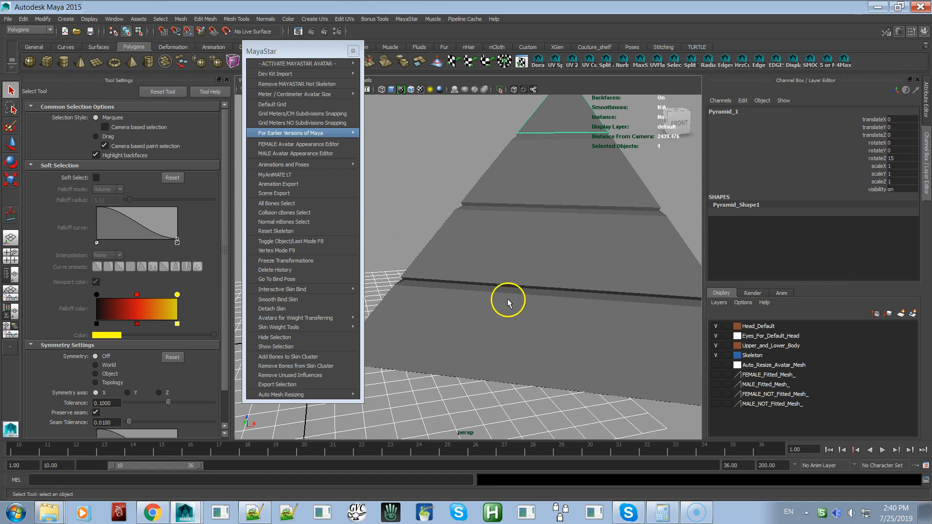
{"action": "scroll", "coordinate": [509, 299], "scroll_direction": "down", "scroll_amount": 5}
{"action": "left_click_drag", "start_coordinate": [509, 295], "coordinate": [474, 313], "text": "alt"}
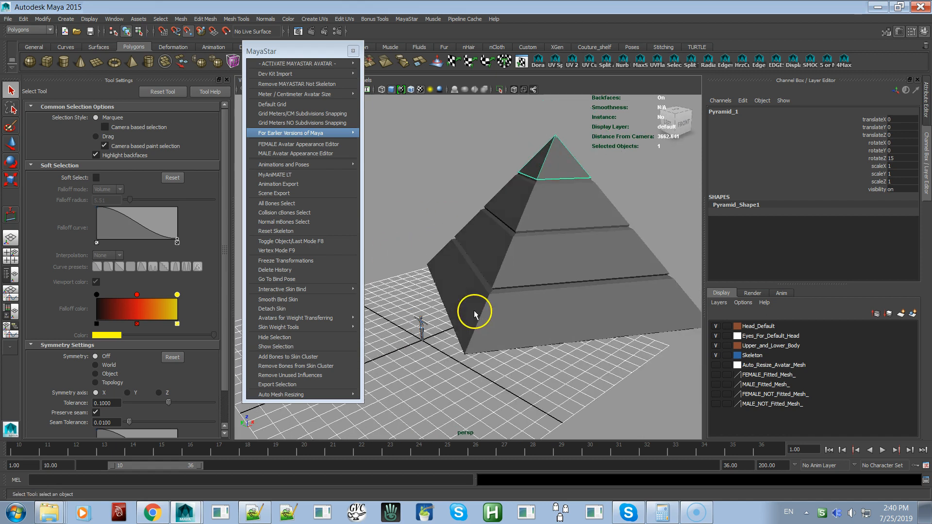
Select the pyramid's two lowest sections individually and inspect their pivot positions with the Move Tool
{"action": "scroll", "coordinate": [488, 276], "scroll_direction": "up", "scroll_amount": 3}
{"action": "left_click", "coordinate": [532, 298]}
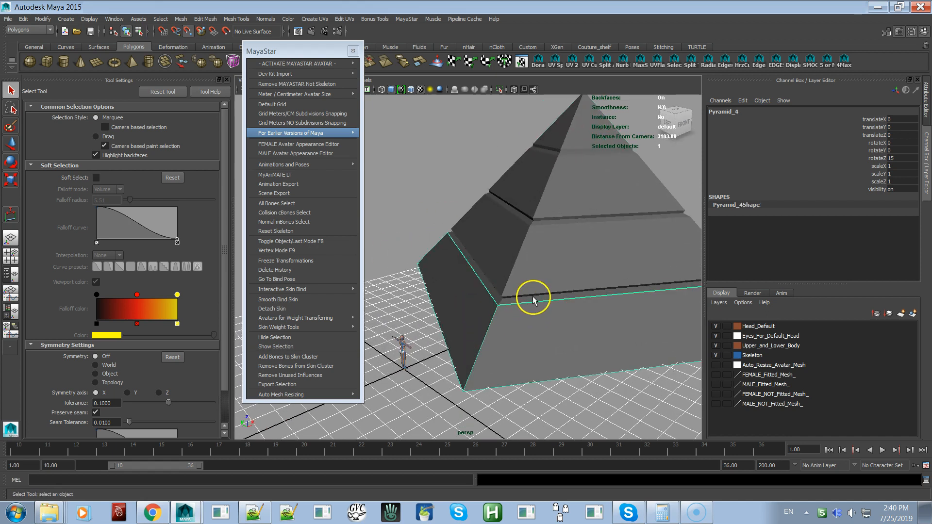
{"action": "left_click", "coordinate": [545, 266]}
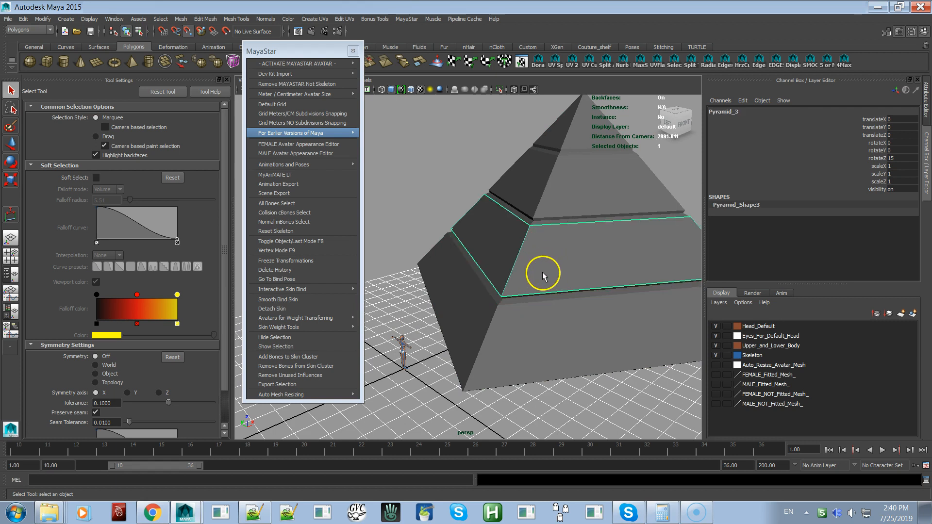
{"action": "key", "text": "w"}
{"action": "left_click_drag", "start_coordinate": [566, 286], "coordinate": [500, 279], "text": "alt"}
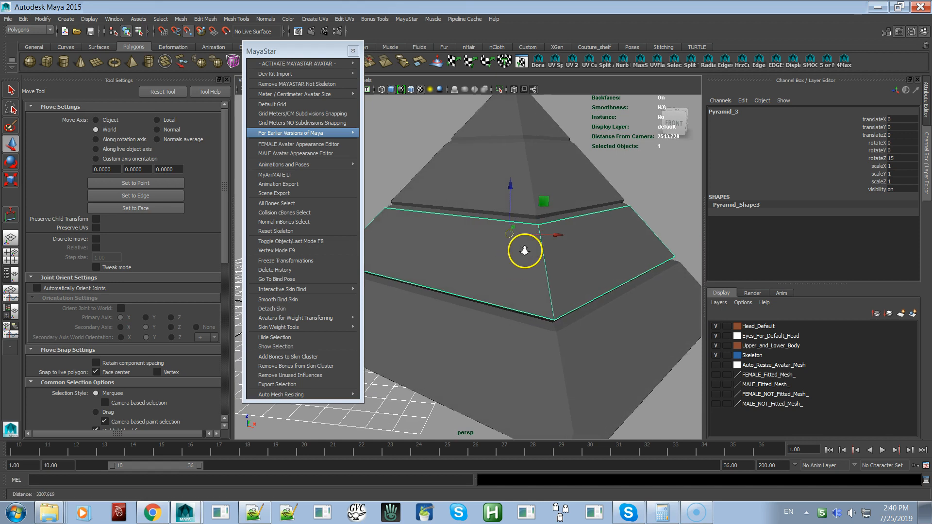
{"action": "scroll", "coordinate": [529, 252], "scroll_direction": "up", "scroll_amount": 3}
{"action": "scroll", "coordinate": [532, 263], "scroll_direction": "down", "scroll_amount": 5}
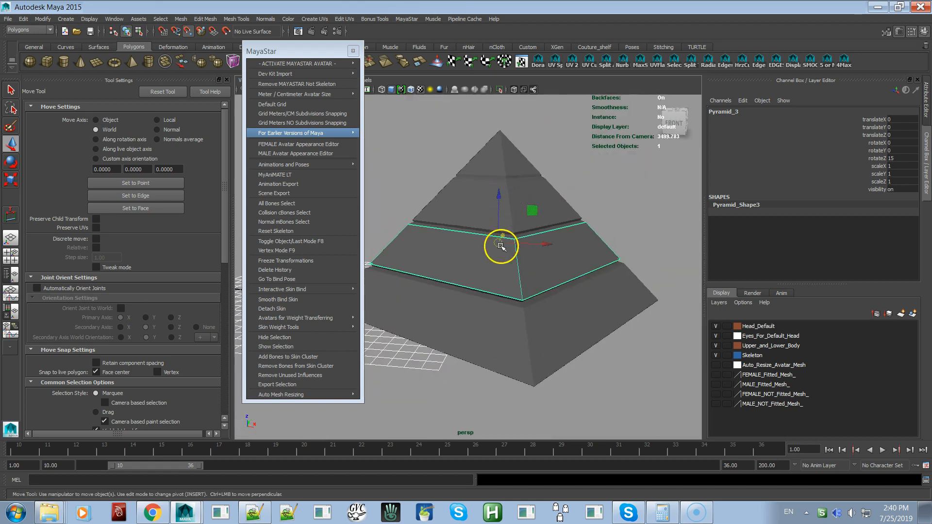
{"action": "left_click_drag", "start_coordinate": [498, 264], "coordinate": [520, 272], "text": "alt"}
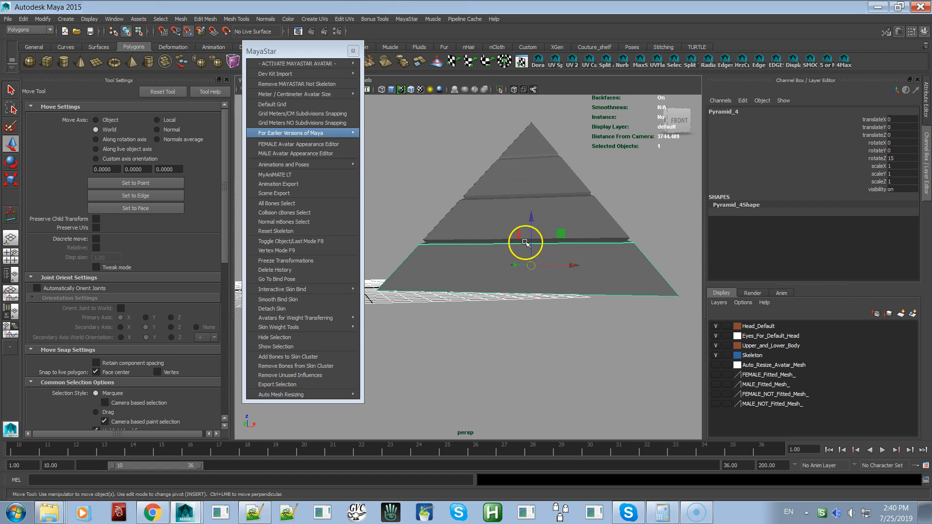
{"action": "left_click_drag", "start_coordinate": [519, 258], "coordinate": [494, 270], "text": "alt"}
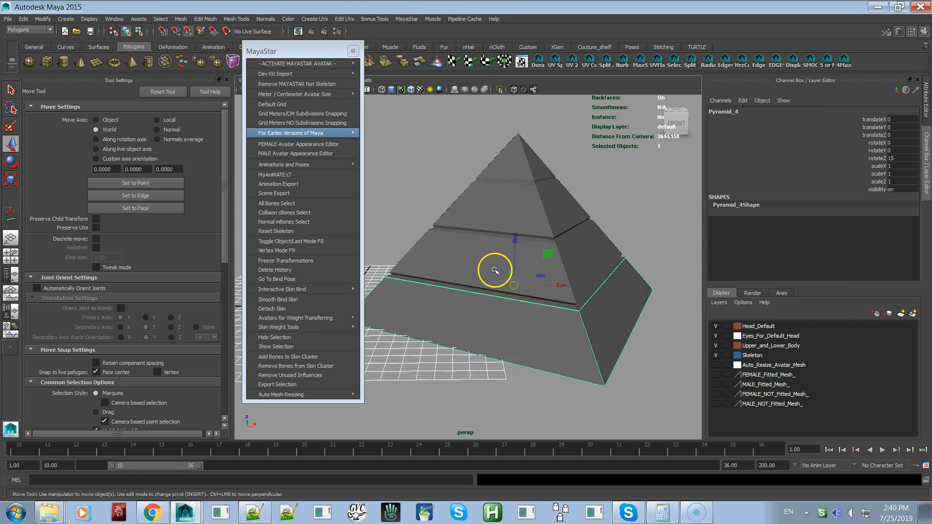
{"action": "scroll", "coordinate": [485, 262], "scroll_direction": "up", "scroll_amount": 3}
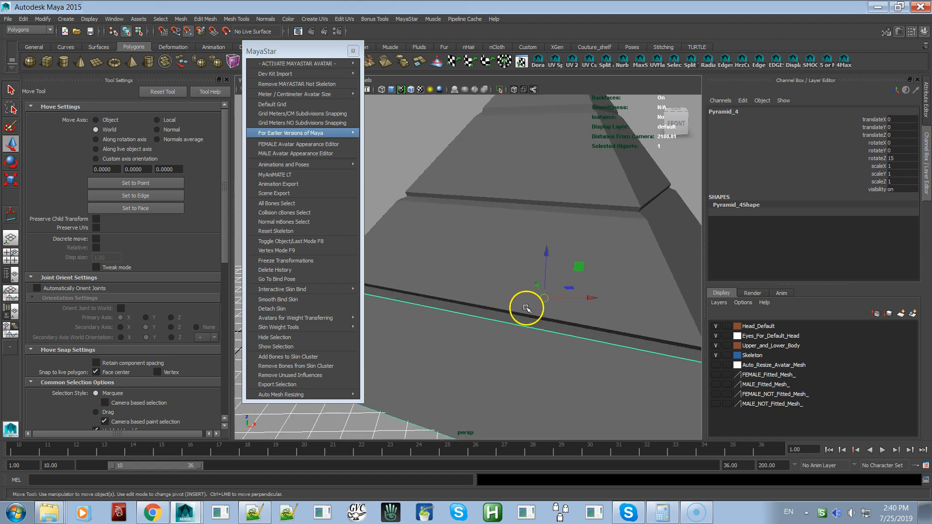
Select the section above the base, the groove above it, and the base section in turn to inspect their pivot positions
{"action": "left_click", "coordinate": [530, 291]}
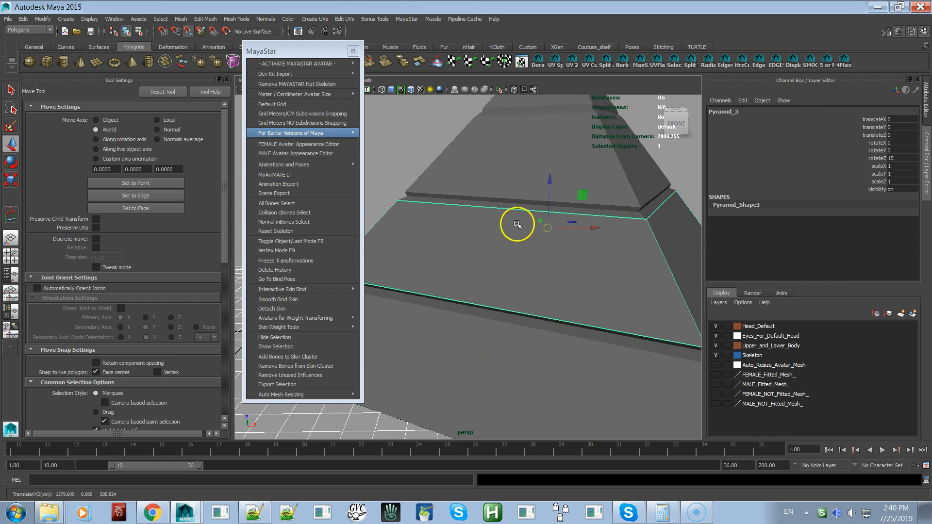
{"action": "left_click", "coordinate": [519, 209]}
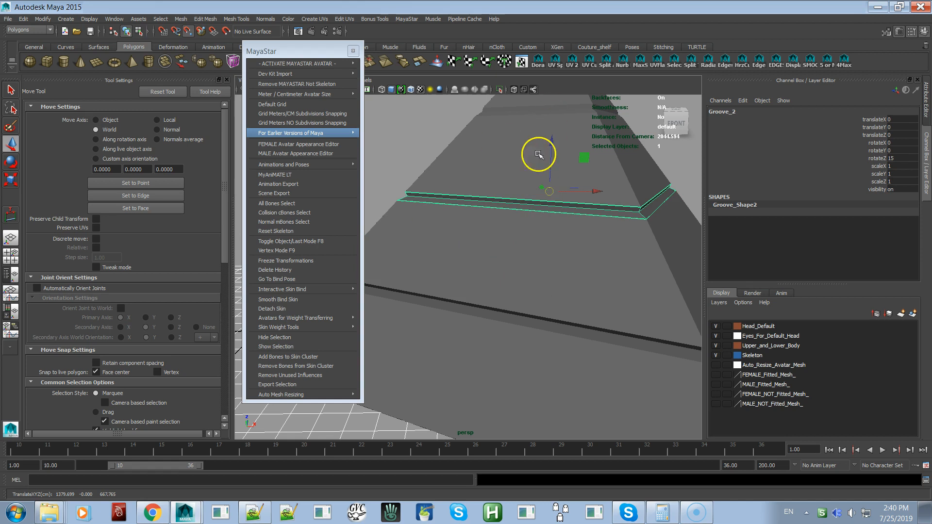
{"action": "left_click_drag", "start_coordinate": [493, 266], "coordinate": [516, 269], "text": "alt"}
{"action": "scroll", "coordinate": [489, 236], "scroll_direction": "down", "scroll_amount": 5}
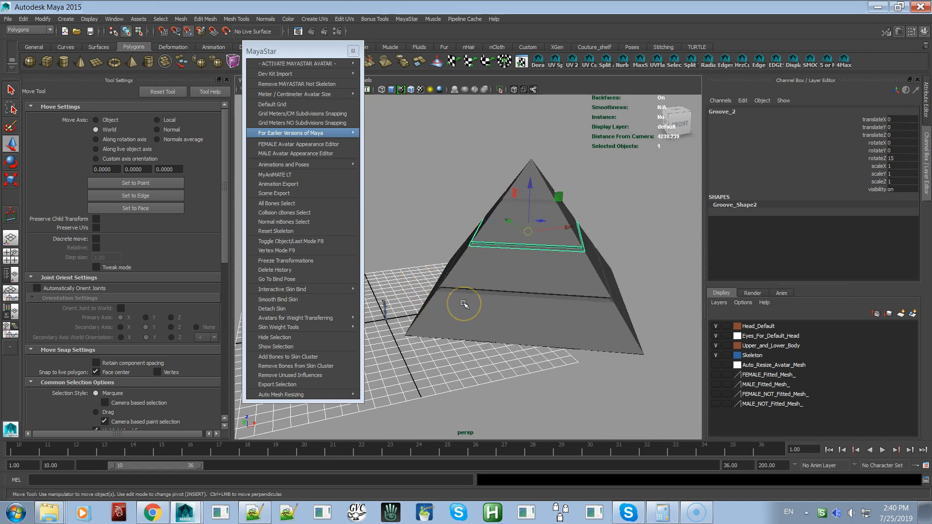
{"action": "left_click", "coordinate": [500, 316]}
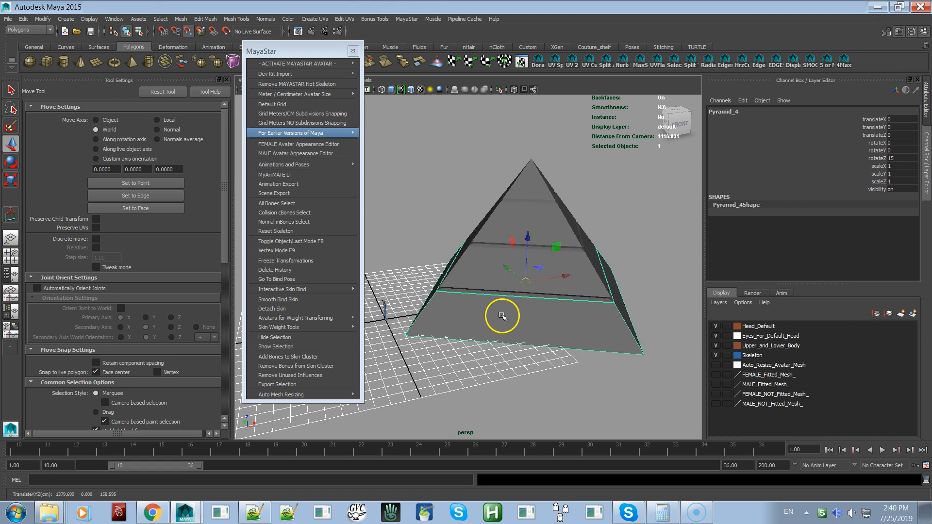
Select the groove directly above the base section and examine it up close and against the whole pyramid from several angles
{"action": "left_click", "coordinate": [43, 20]}
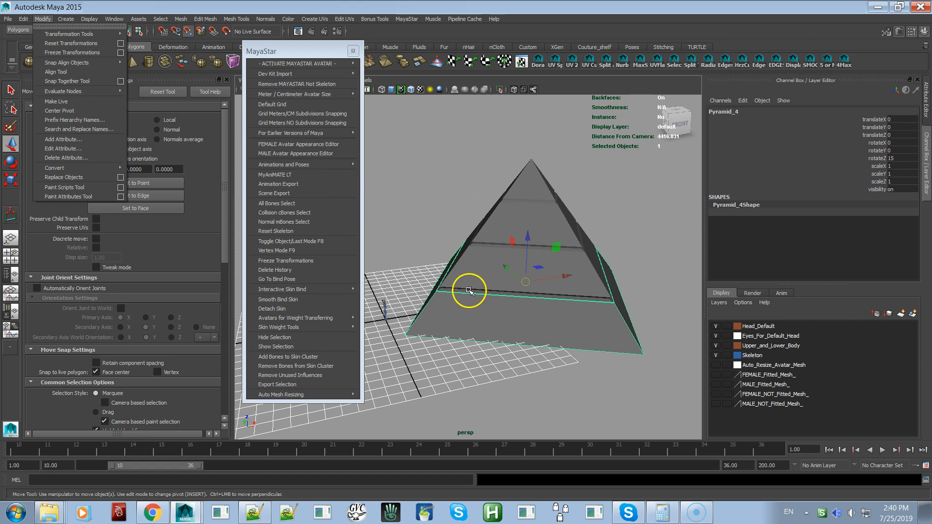
{"action": "left_click", "coordinate": [469, 290]}
{"action": "right_click_drag", "start_coordinate": [478, 293], "coordinate": [555, 325], "text": "alt"}
{"action": "mouse_move", "coordinate": [554, 325]}
{"action": "left_mouse_down", "text": "alt"}
{"action": "mouse_move", "coordinate": [553, 312]}
{"action": "mouse_move", "coordinate": [564, 316]}
{"action": "left_mouse_up", "text": "alt"}
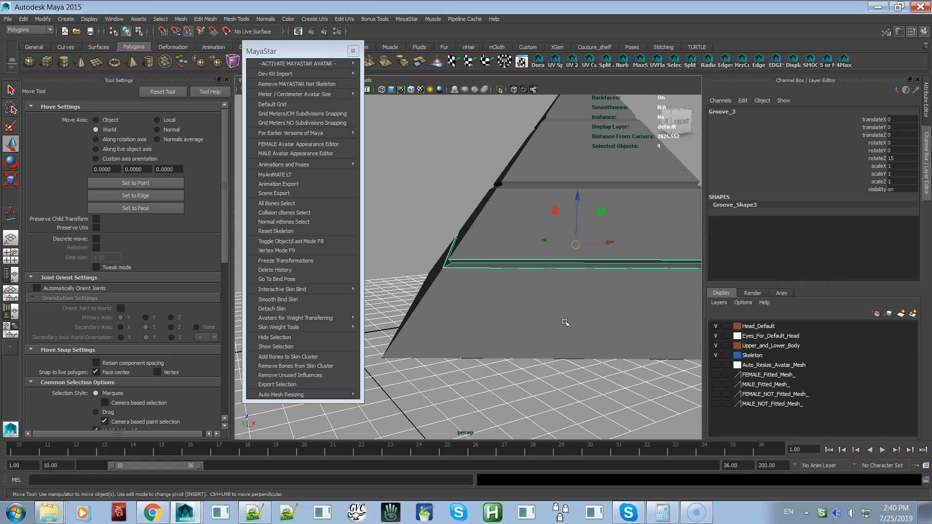
{"action": "left_click", "coordinate": [565, 279]}
{"action": "right_click_drag", "start_coordinate": [520, 264], "coordinate": [489, 213], "text": "alt"}
{"action": "mouse_move", "coordinate": [560, 264]}
{"action": "left_mouse_down", "text": "alt"}
{"action": "mouse_move", "coordinate": [543, 264]}
{"action": "mouse_move", "coordinate": [555, 257]}
{"action": "left_mouse_up", "text": "alt"}
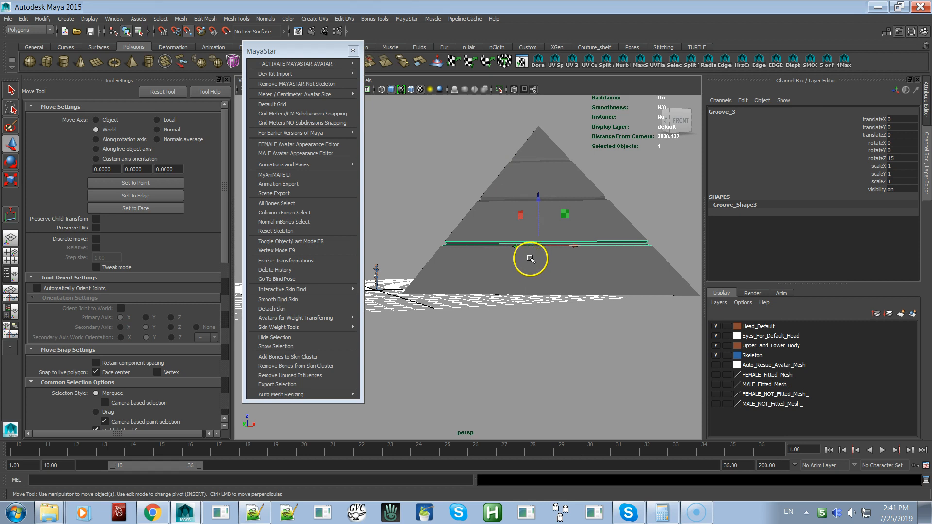
{"action": "left_click_drag", "start_coordinate": [534, 256], "coordinate": [539, 259], "text": "alt"}
{"action": "right_click_drag", "start_coordinate": [538, 259], "coordinate": [578, 293], "text": "alt"}
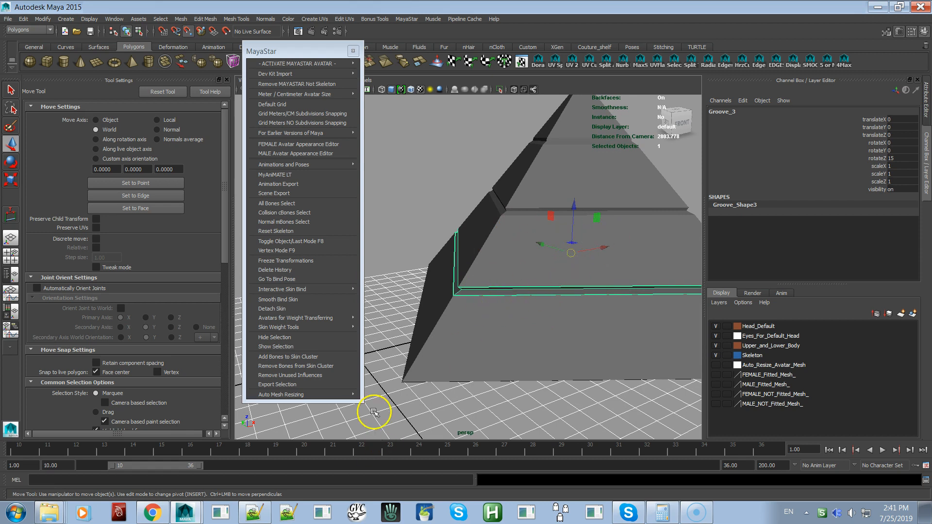
{"action": "middle_click_drag", "start_coordinate": [525, 285], "coordinate": [562, 246], "text": "alt"}
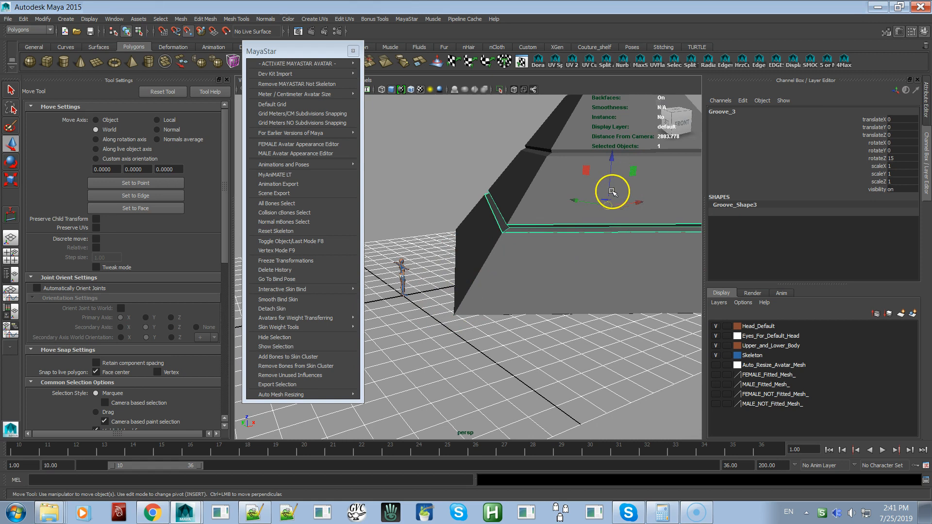
{"action": "key", "text": "f"}
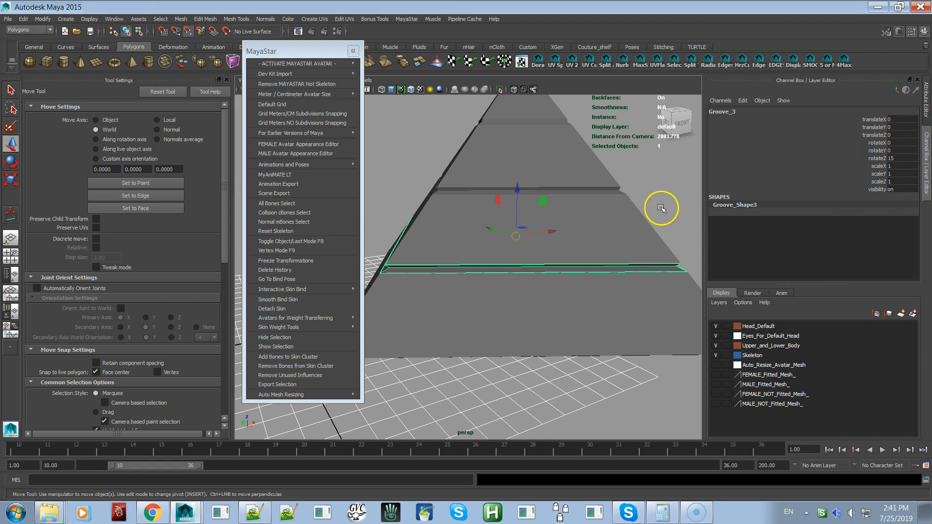
Select all seven pyramid parts together, adding sections and grooves from the base up to the tip
{"action": "left_click", "coordinate": [532, 311]}
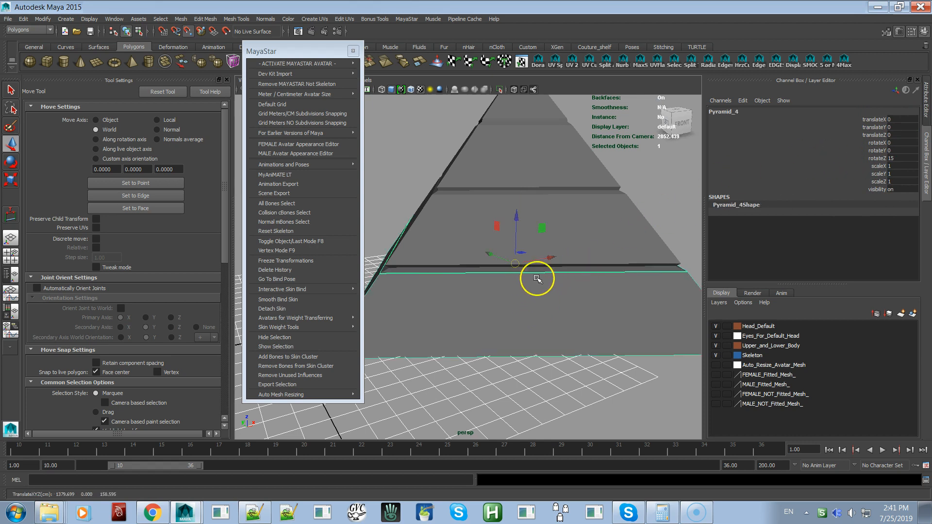
{"action": "left_click", "coordinate": [542, 267], "text": "shift"}
{"action": "left_click", "coordinate": [550, 248], "text": "shift"}
{"action": "left_click", "coordinate": [574, 192], "text": "shift"}
{"action": "left_click", "coordinate": [566, 166], "text": "shift"}
{"action": "left_click", "coordinate": [535, 113], "text": "shift"}
{"action": "left_click", "coordinate": [537, 101], "text": "shift"}
{"action": "right_click_drag", "start_coordinate": [568, 172], "coordinate": [514, 170], "text": "alt"}
{"action": "left_click_drag", "start_coordinate": [514, 170], "coordinate": [537, 170], "text": "alt"}
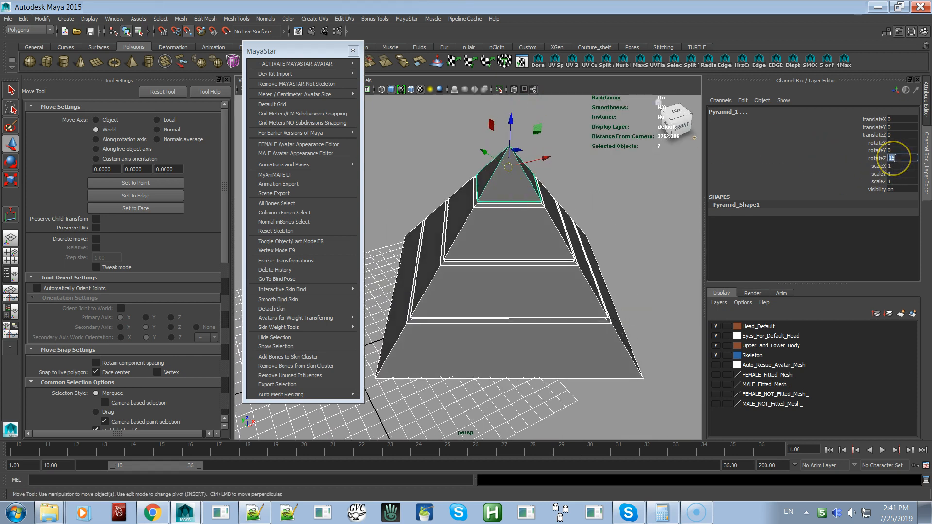
Set the Z rotation of all selected pyramid parts to 72
{"action": "left_click", "coordinate": [892, 157]}
{"action": "type", "text": "72"}
{"action": "key", "text": "Return"}
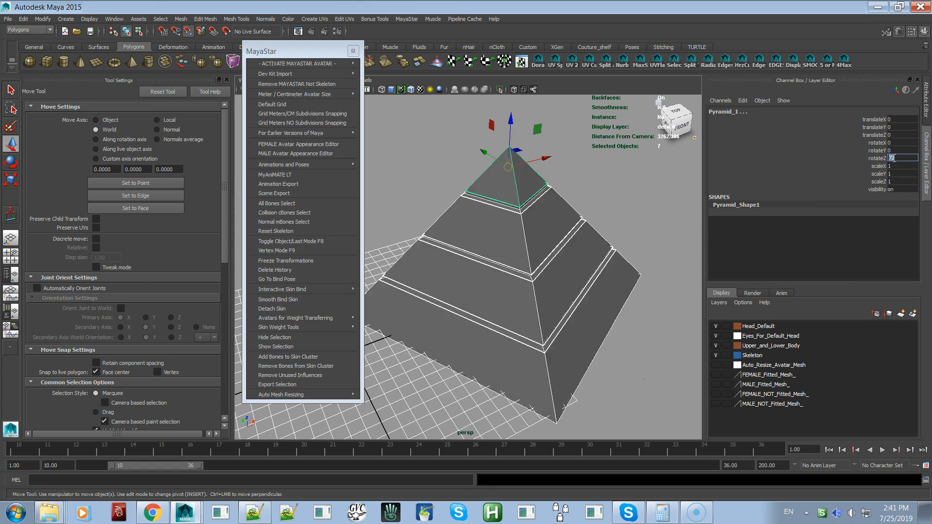
{"action": "left_click_drag", "start_coordinate": [605, 336], "coordinate": [615, 318], "text": "alt"}
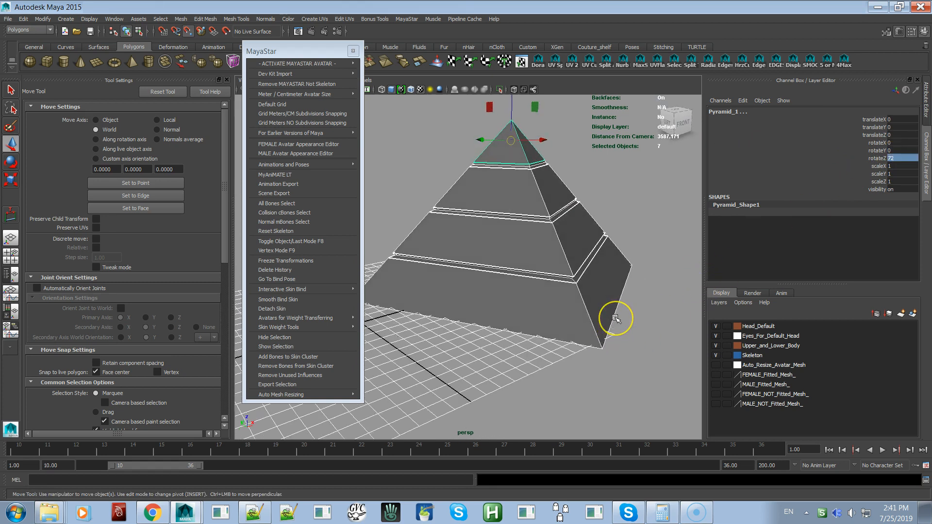
Undo and redo the pyramid's rotation to compare both orientations, and examine the rotated parts from several sides
{"action": "key", "text": "ctrl+z"}
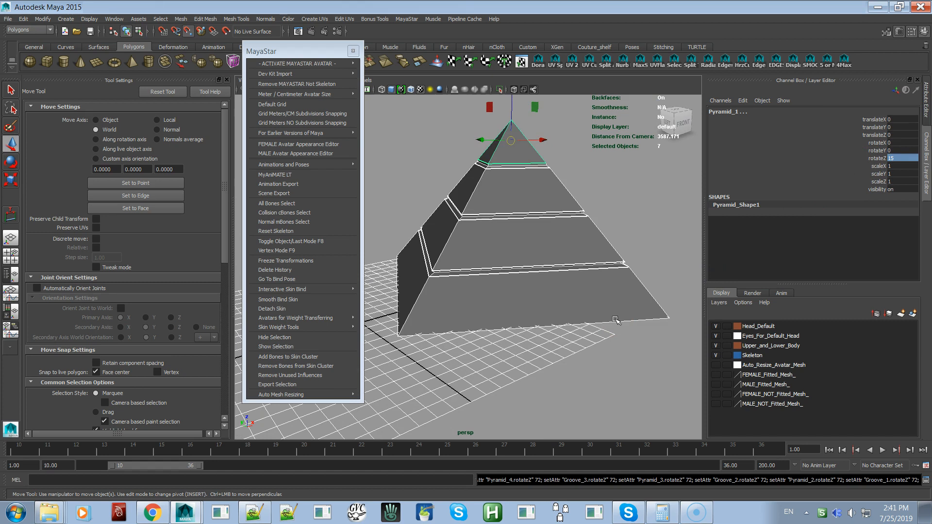
{"action": "key", "text": "shift+z"}
{"action": "mouse_move", "coordinate": [578, 271]}
{"action": "left_mouse_down", "text": "alt"}
{"action": "mouse_move", "coordinate": [532, 287]}
{"action": "mouse_move", "coordinate": [535, 298]}
{"action": "mouse_move", "coordinate": [574, 279]}
{"action": "left_mouse_up", "text": "alt"}
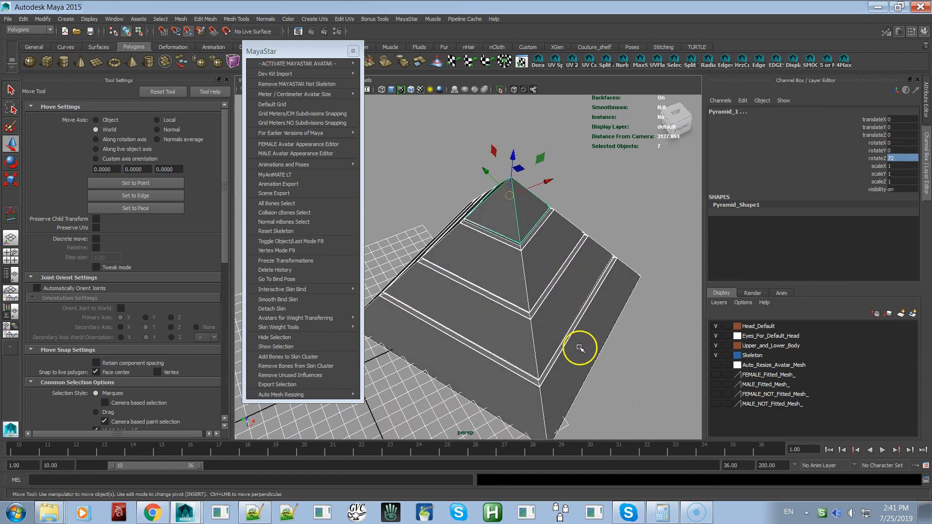
{"action": "left_click_drag", "start_coordinate": [580, 348], "coordinate": [577, 321], "text": "alt"}
{"action": "mouse_move", "coordinate": [617, 373]}
{"action": "left_mouse_down", "text": "alt"}
{"action": "mouse_move", "coordinate": [608, 373]}
{"action": "mouse_move", "coordinate": [628, 358]}
{"action": "mouse_move", "coordinate": [635, 334]}
{"action": "mouse_move", "coordinate": [610, 374]}
{"action": "left_mouse_up", "text": "alt"}
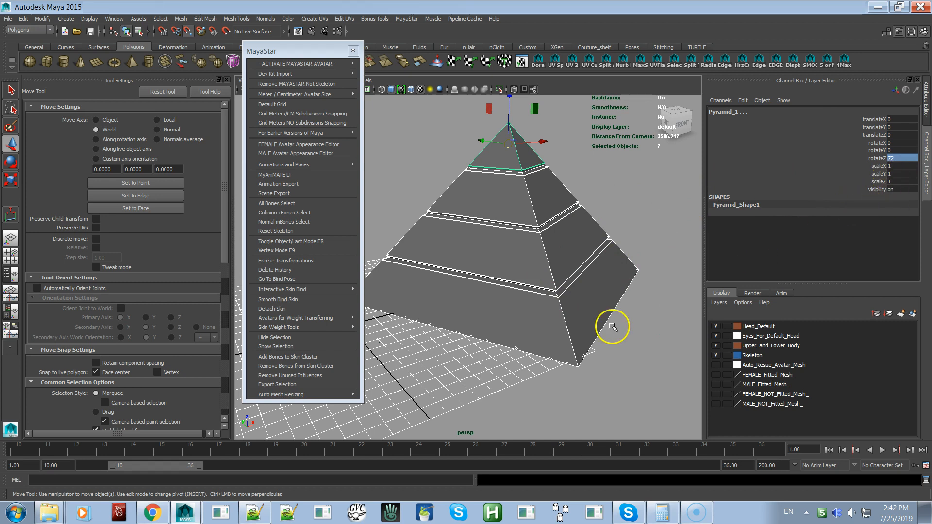
{"action": "middle_click_drag", "start_coordinate": [509, 326], "coordinate": [554, 343], "text": "alt"}
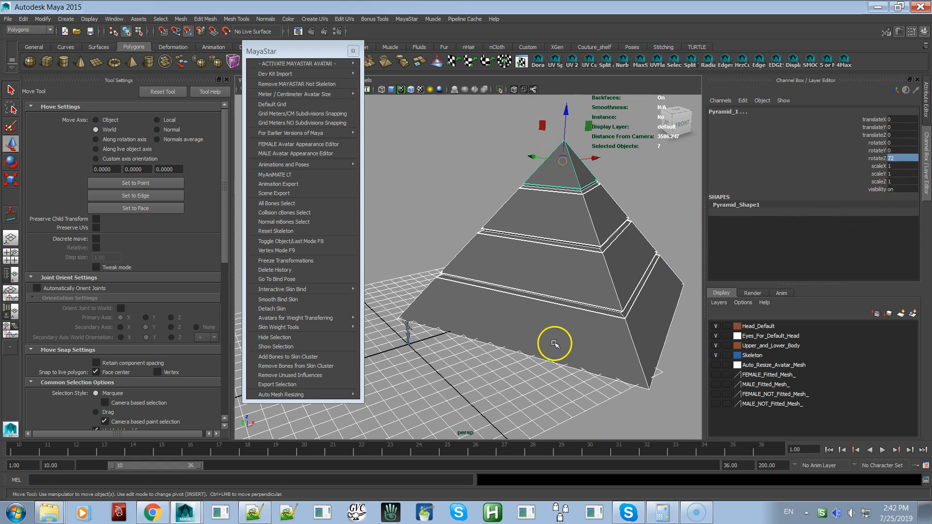
{"action": "left_click_drag", "start_coordinate": [558, 303], "coordinate": [630, 355], "text": "alt"}
{"action": "right_click_drag", "start_coordinate": [630, 356], "coordinate": [563, 299], "text": "alt"}
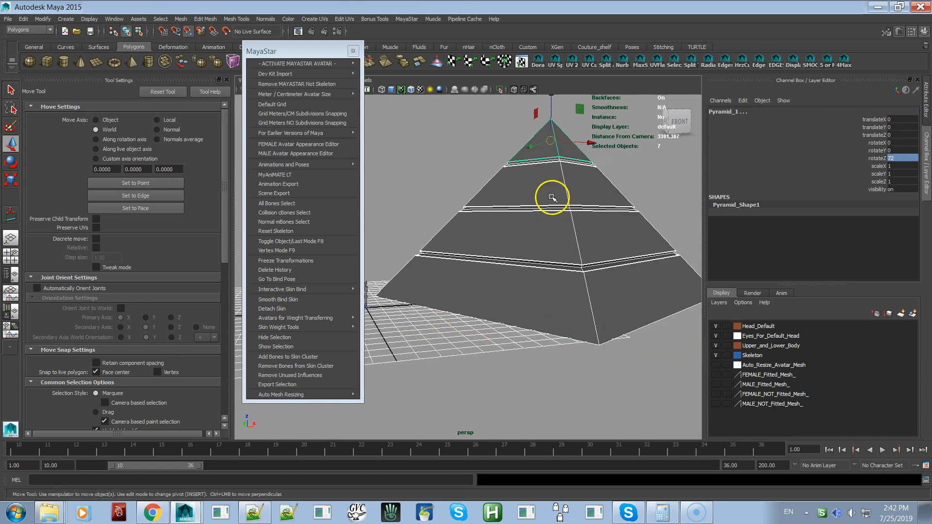
Clear the selection, select only the pyramid's tip section, and examine the avatar standing at the grid origin beside the pyramid
{"action": "left_click", "coordinate": [609, 158]}
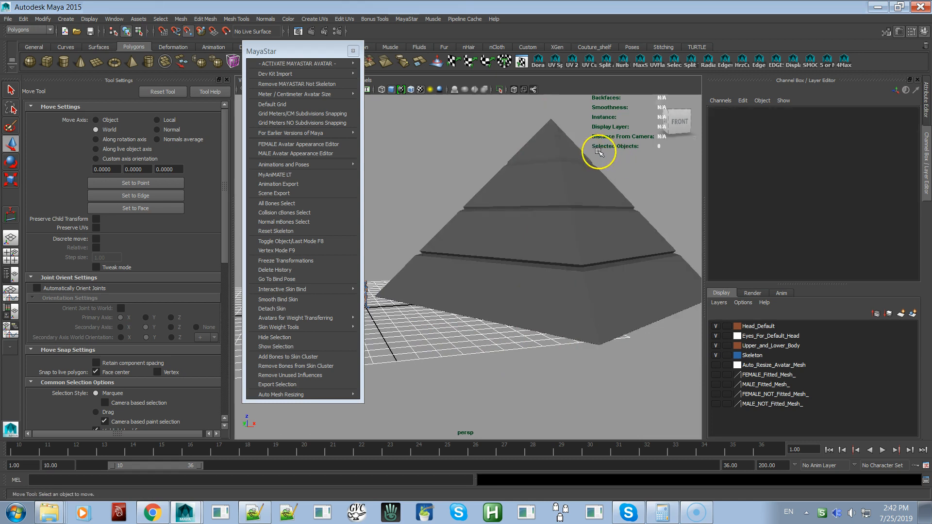
{"action": "left_click", "coordinate": [564, 145]}
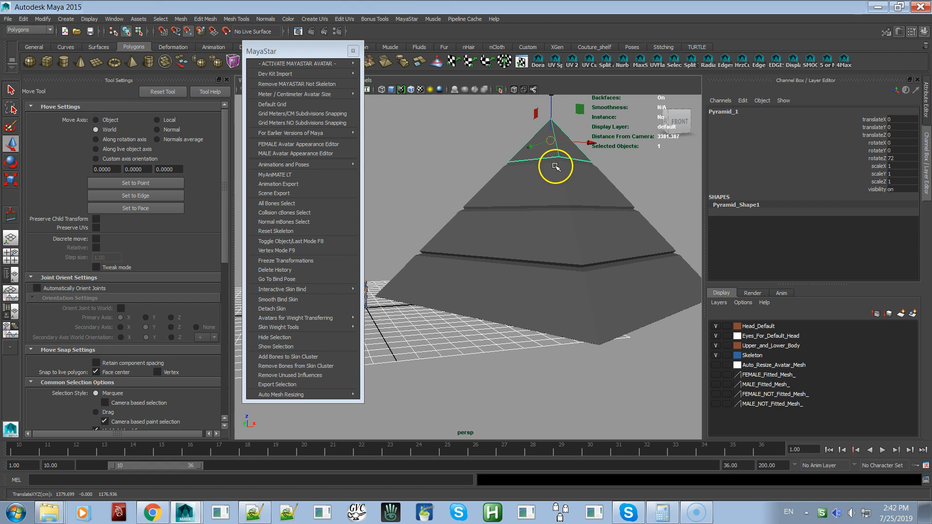
{"action": "middle_click_drag", "start_coordinate": [516, 271], "coordinate": [615, 217], "text": "alt"}
{"action": "right_click_drag", "start_coordinate": [540, 241], "coordinate": [605, 379], "text": "alt"}
{"action": "left_click_drag", "start_coordinate": [539, 356], "coordinate": [549, 364], "text": "alt"}
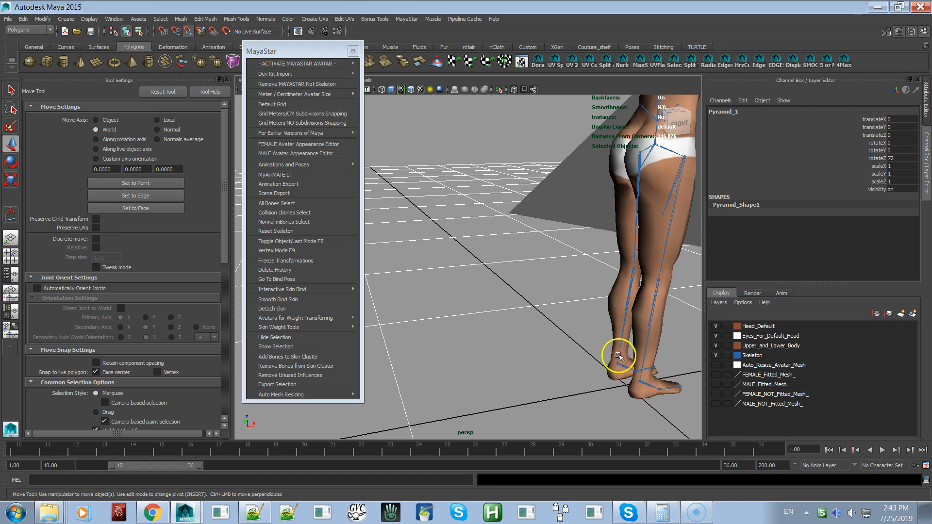
{"action": "scroll", "coordinate": [616, 361], "scroll_direction": "down", "scroll_amount": 5}
{"action": "left_click_drag", "start_coordinate": [588, 299], "coordinate": [581, 299], "text": "alt"}
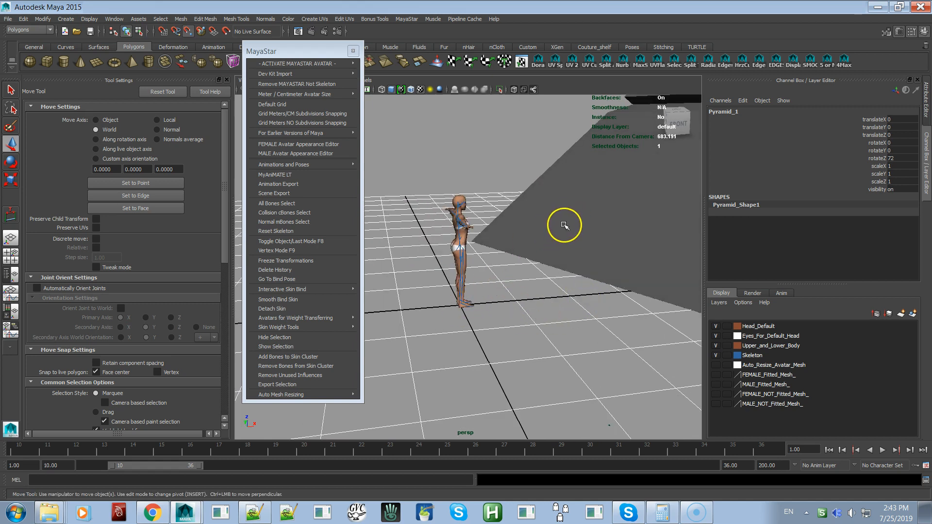
{"action": "right_click_drag", "start_coordinate": [566, 233], "coordinate": [499, 144], "text": "alt"}
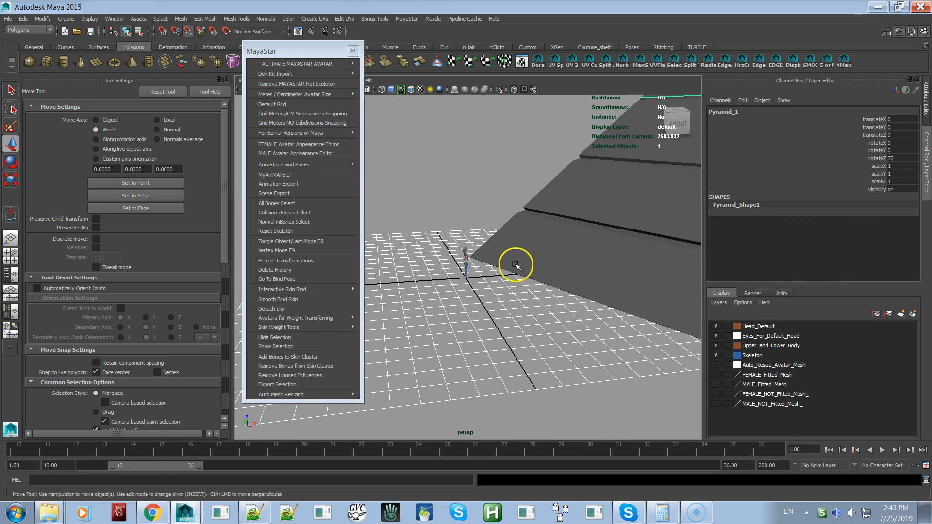
Select the pyramid's base section and examine the position of the avatar's feet at the grid origin
{"action": "left_click", "coordinate": [553, 248]}
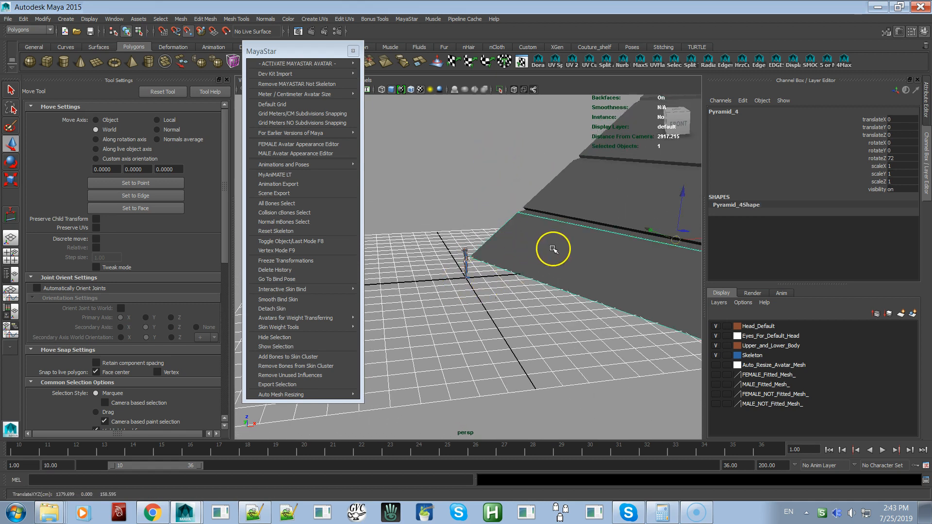
{"action": "right_click_drag", "start_coordinate": [464, 250], "coordinate": [493, 326], "text": "alt"}
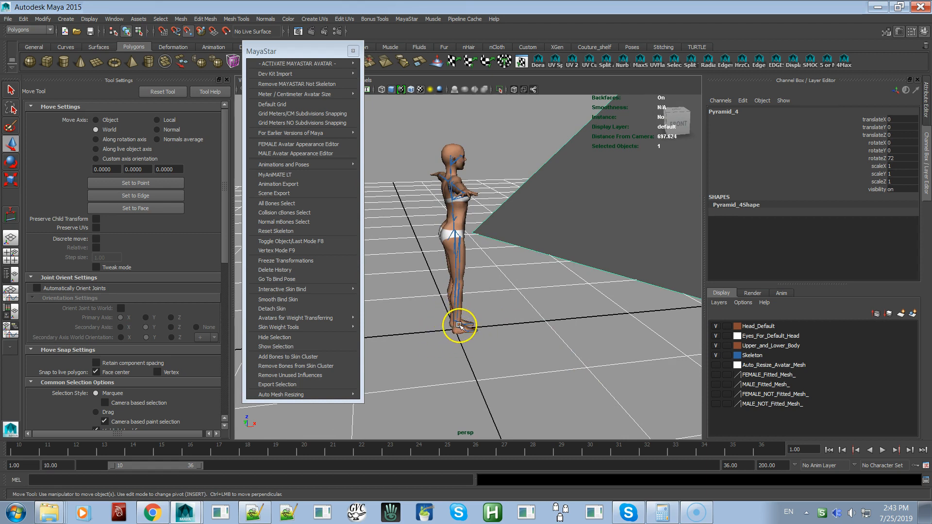
{"action": "right_click_drag", "start_coordinate": [466, 272], "coordinate": [551, 351], "text": "alt"}
{"action": "mouse_move", "coordinate": [487, 360]}
{"action": "left_mouse_down", "text": "alt"}
{"action": "mouse_move", "coordinate": [491, 350]}
{"action": "mouse_move", "coordinate": [490, 360]}
{"action": "left_mouse_up", "text": "alt"}
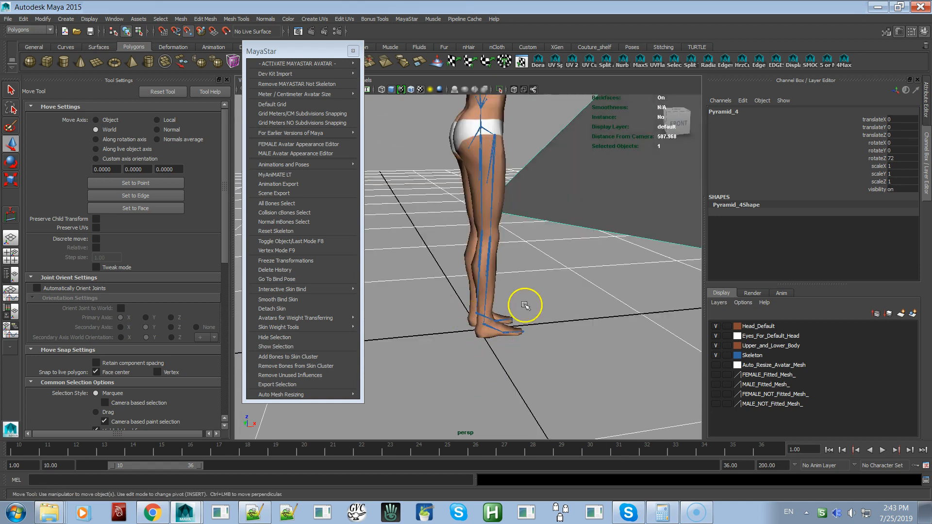
{"action": "mouse_move", "coordinate": [474, 340]}
{"action": "left_mouse_down", "text": "alt"}
{"action": "mouse_move", "coordinate": [488, 324]}
{"action": "mouse_move", "coordinate": [480, 324]}
{"action": "left_mouse_up", "text": "alt"}
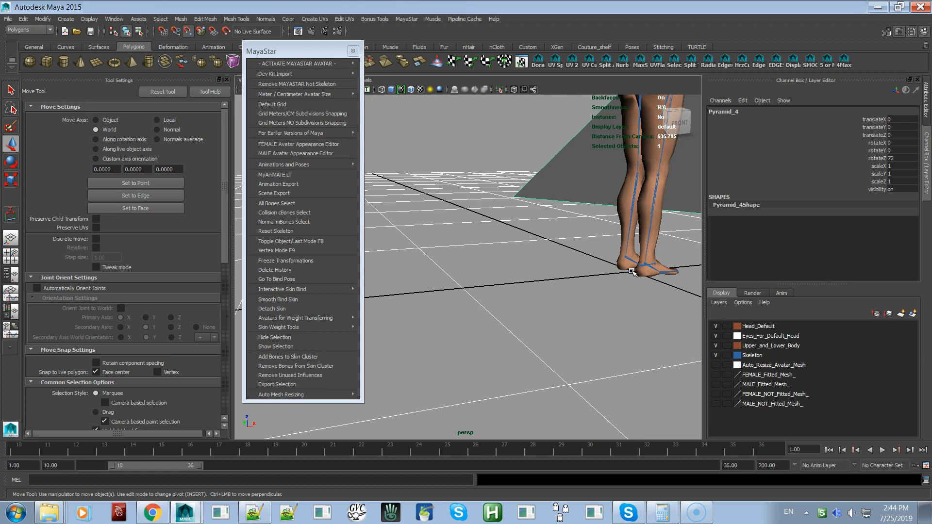
Return to the whole pyramid and select the lowest groove and the section above it to inspect their pivots
{"action": "right_click_drag", "start_coordinate": [584, 221], "coordinate": [488, 131], "text": "alt"}
{"action": "left_click_drag", "start_coordinate": [534, 208], "coordinate": [512, 218], "text": "alt"}
{"action": "right_click_drag", "start_coordinate": [525, 258], "coordinate": [469, 168], "text": "alt"}
{"action": "left_click_drag", "start_coordinate": [480, 199], "coordinate": [443, 214], "text": "alt"}
{"action": "left_click_drag", "start_coordinate": [427, 256], "coordinate": [524, 260], "text": "alt"}
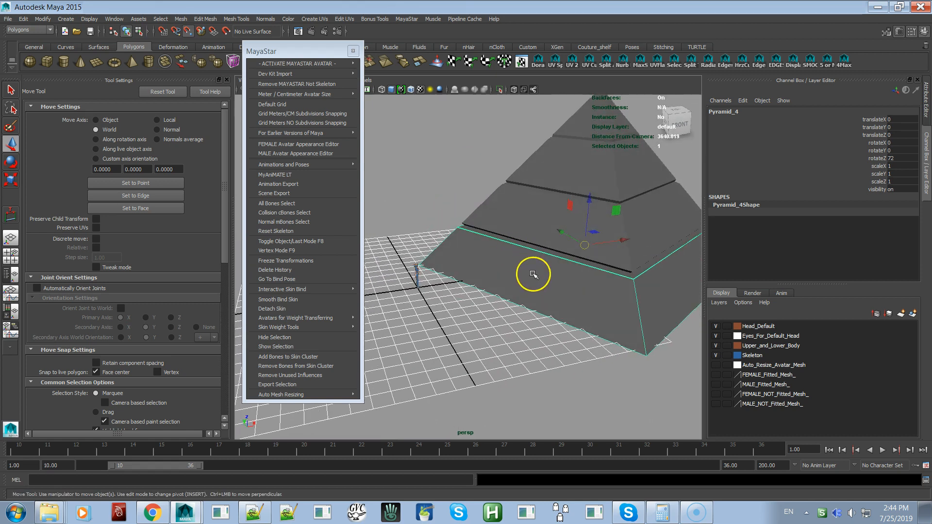
{"action": "left_click", "coordinate": [547, 250]}
{"action": "left_click", "coordinate": [549, 225]}
{"action": "left_click_drag", "start_coordinate": [566, 212], "coordinate": [548, 208], "text": "alt"}
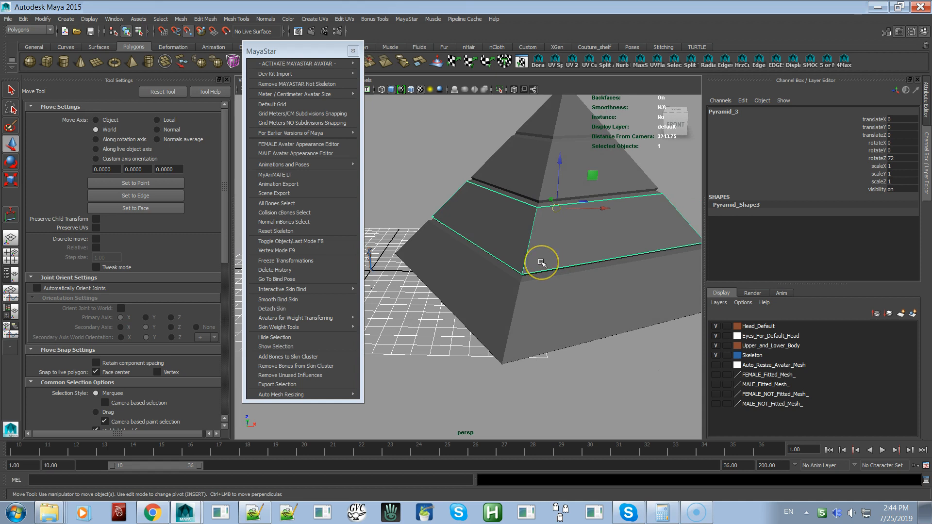
Select the base section again and inspect its pivot position from a low viewing angle
{"action": "left_click", "coordinate": [541, 290]}
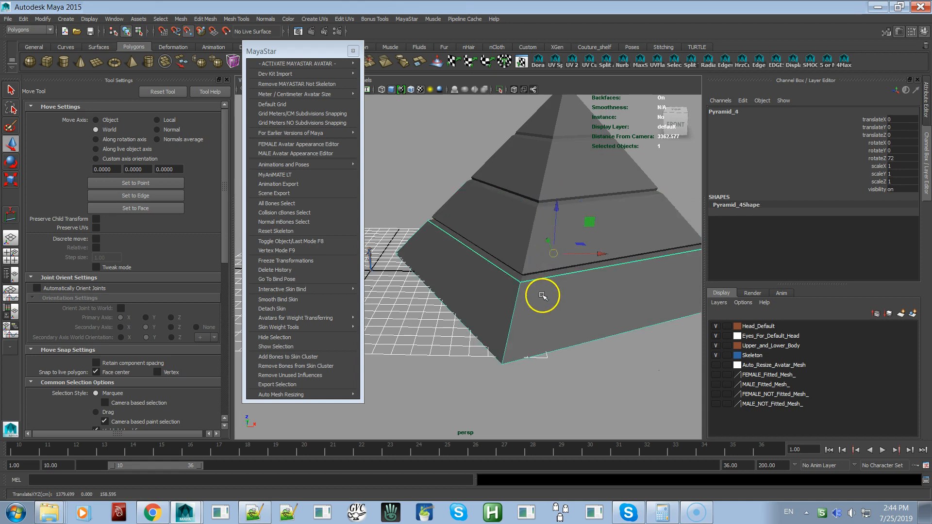
{"action": "left_click", "coordinate": [543, 274]}
{"action": "left_click_drag", "start_coordinate": [543, 275], "coordinate": [545, 229], "text": "alt"}
{"action": "left_click", "coordinate": [545, 229]}
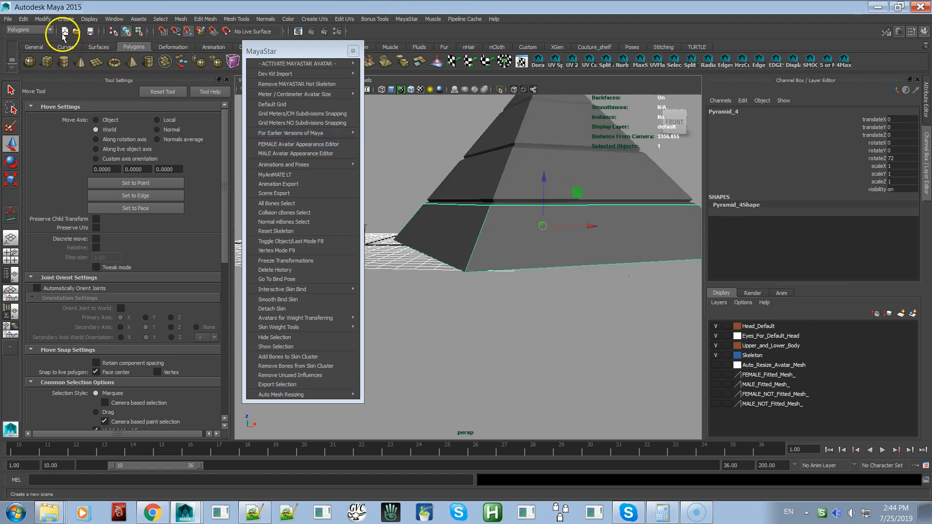
{"action": "left_click", "coordinate": [45, 20]}
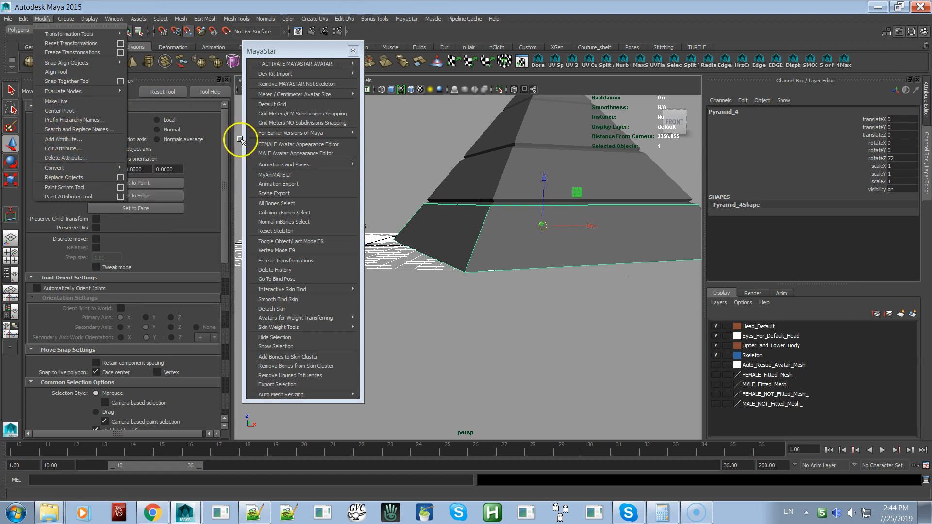
Select the upper sections in turn up to the tip, and examine the whole pyramid beside the grid
{"action": "left_click", "coordinate": [513, 184]}
{"action": "left_click", "coordinate": [531, 142]}
{"action": "left_click_drag", "start_coordinate": [531, 141], "coordinate": [578, 221], "text": "alt"}
{"action": "left_click", "coordinate": [577, 222]}
{"action": "middle_click_drag", "start_coordinate": [577, 270], "coordinate": [633, 211], "text": "alt"}
{"action": "right_click_drag", "start_coordinate": [626, 253], "coordinate": [540, 197], "text": "alt"}
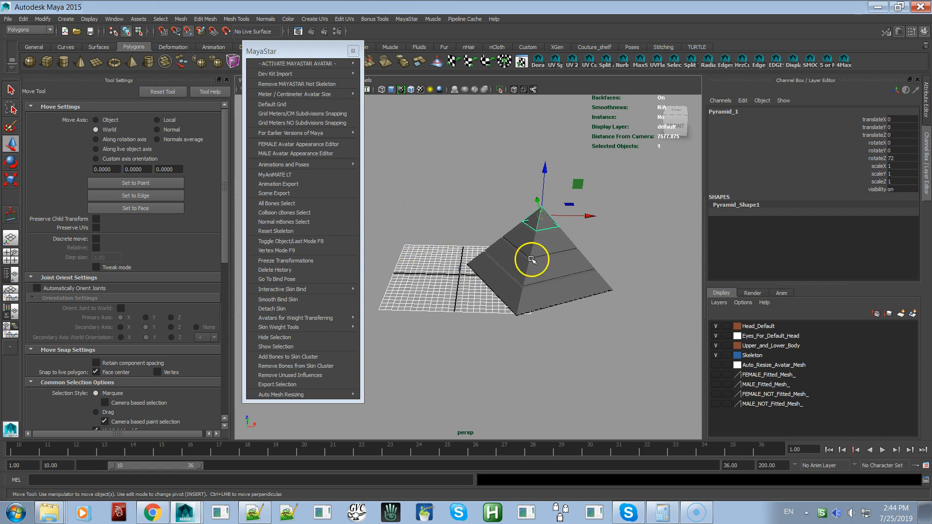
{"action": "scroll", "coordinate": [451, 262], "scroll_direction": "up", "scroll_amount": 3}
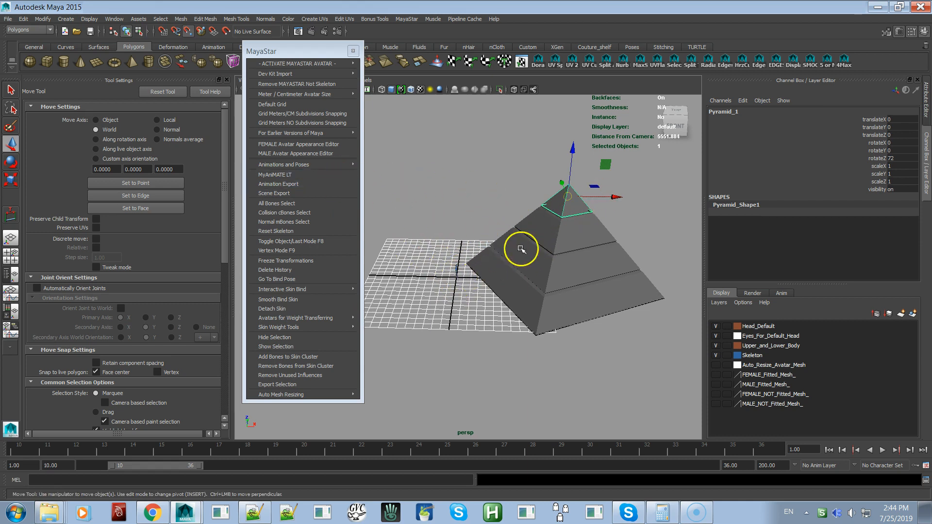
Select the pyramid's base section and add every groove and section above it in order up to the tip
{"action": "left_click", "coordinate": [530, 306]}
{"action": "left_click_drag", "start_coordinate": [537, 301], "coordinate": [544, 320], "text": "alt"}
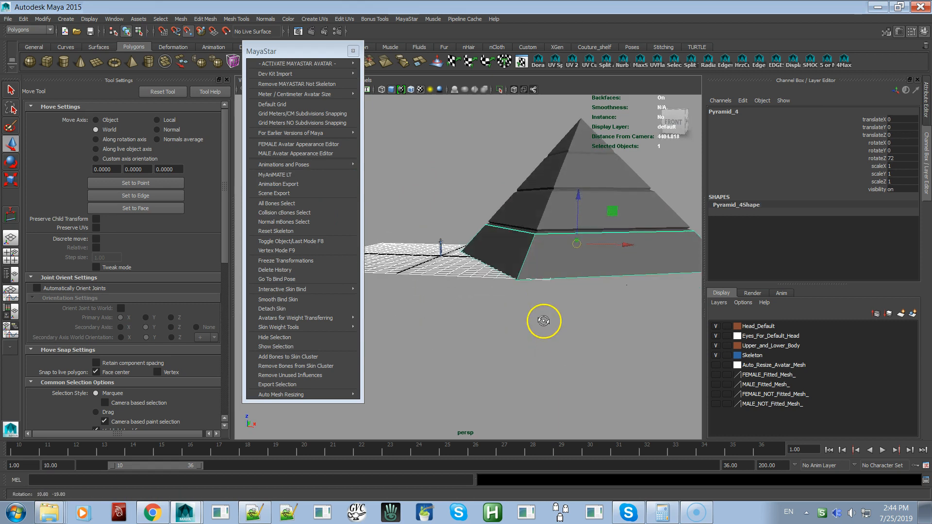
{"action": "right_click_drag", "start_coordinate": [565, 242], "coordinate": [559, 263], "text": "alt"}
{"action": "left_click_drag", "start_coordinate": [544, 260], "coordinate": [541, 268], "text": "alt"}
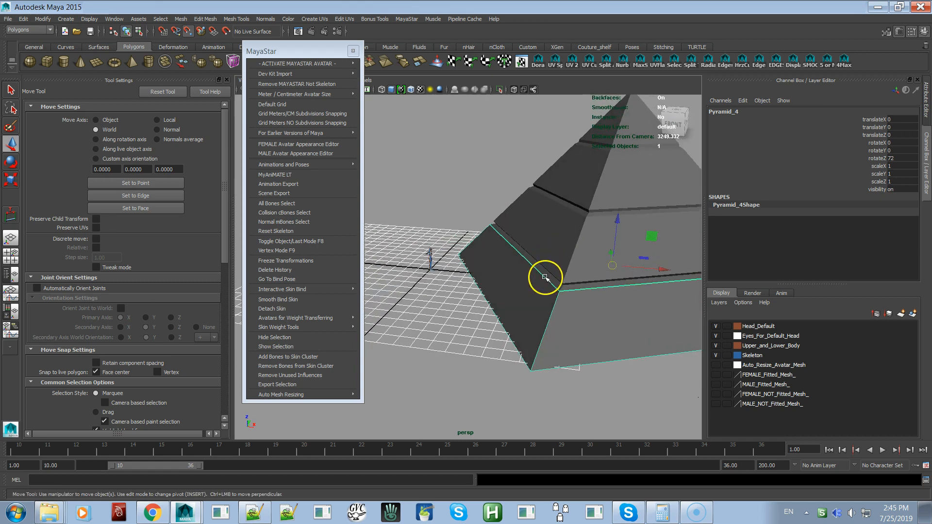
{"action": "left_click_drag", "start_coordinate": [535, 276], "coordinate": [544, 278], "text": "alt"}
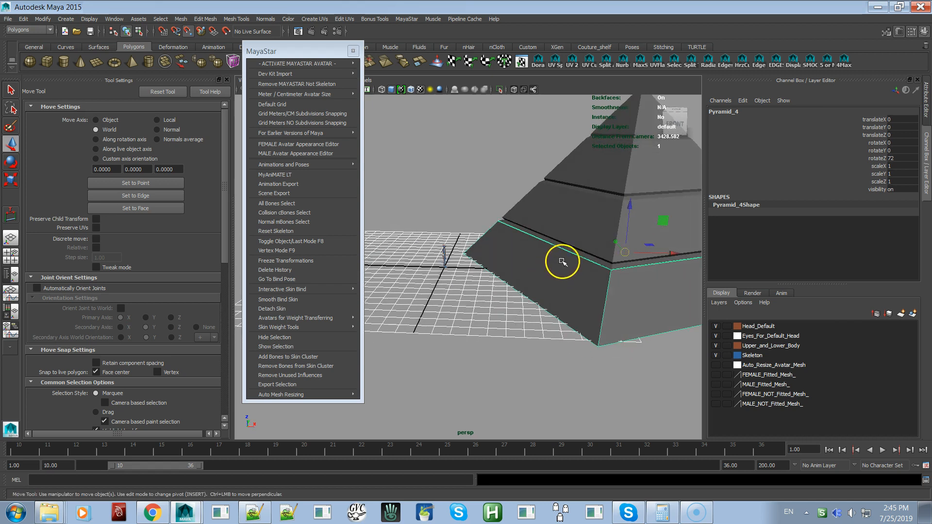
{"action": "left_click", "coordinate": [579, 253], "text": "shift"}
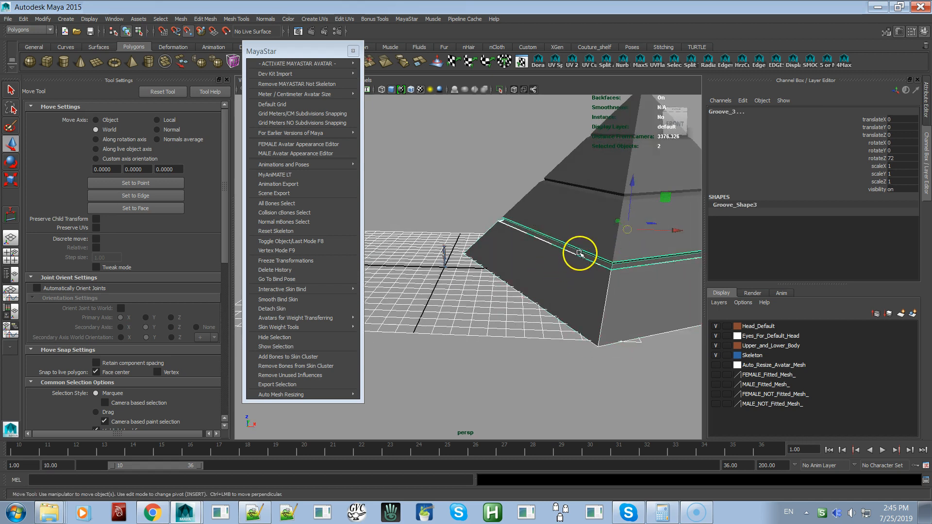
{"action": "left_click", "coordinate": [579, 221], "text": "shift"}
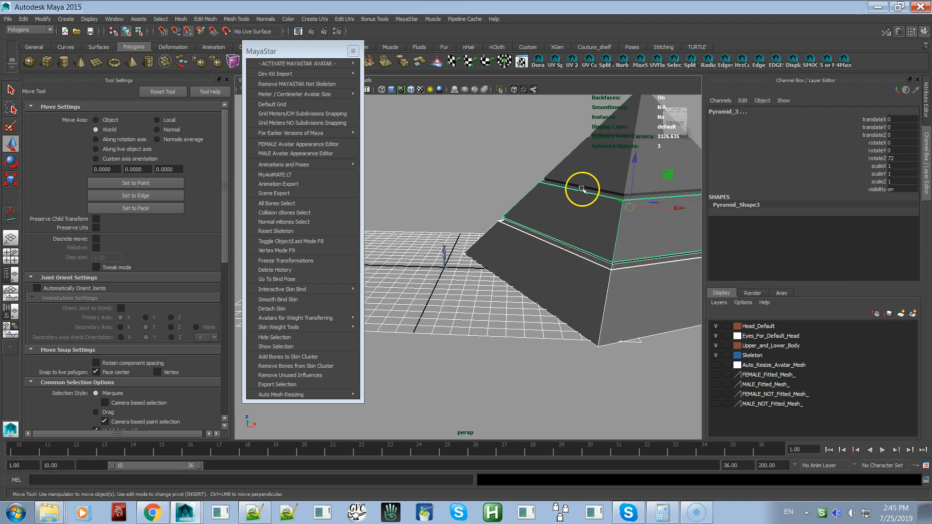
{"action": "left_click", "coordinate": [581, 189], "text": "shift"}
{"action": "left_click", "coordinate": [601, 156], "text": "shift"}
{"action": "left_click", "coordinate": [614, 136], "text": "shift"}
{"action": "left_click", "coordinate": [618, 125], "text": "shift"}
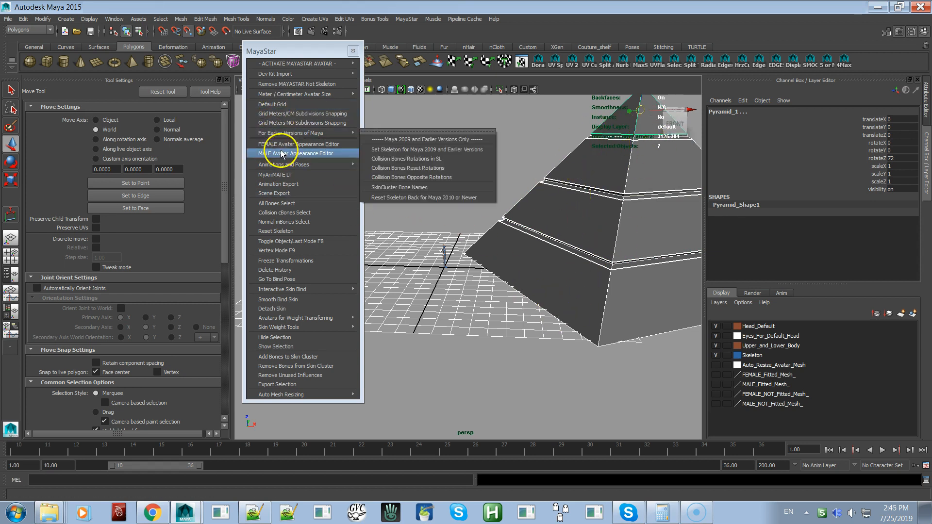
Open MayaStar's Scene Export, close the MayaStar menu, and browse to the Demo Video Files folder on the Desktop
{"action": "left_click", "coordinate": [285, 194]}
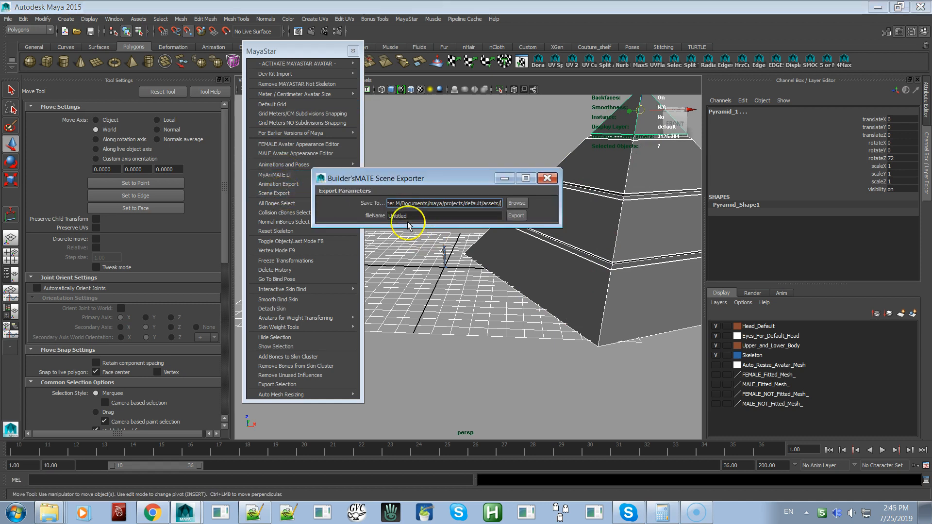
{"action": "left_click", "coordinate": [353, 53]}
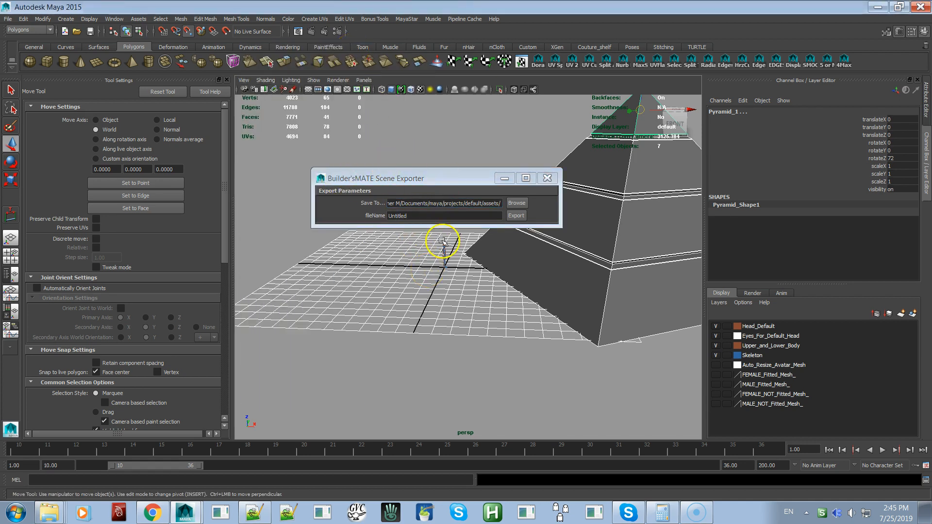
{"action": "left_click", "coordinate": [519, 204]}
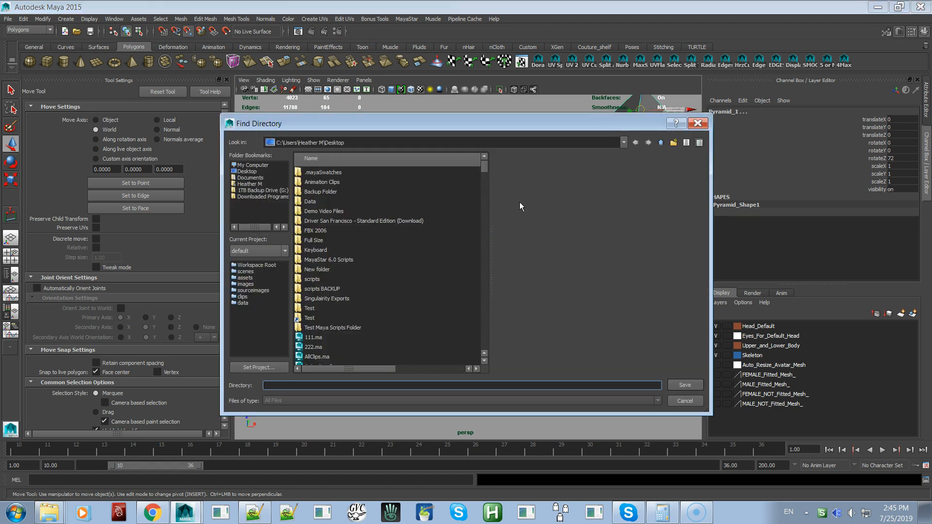
{"action": "left_click", "coordinate": [256, 173]}
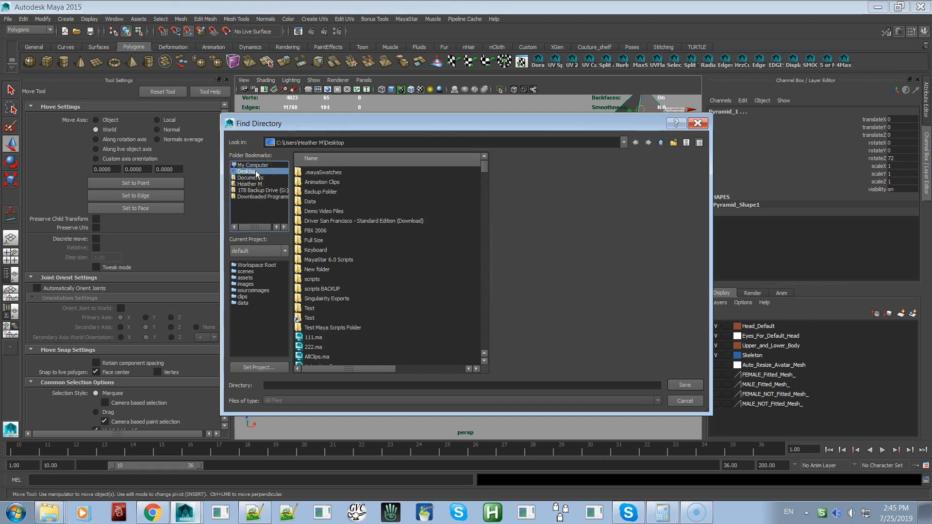
{"action": "double_click", "coordinate": [313, 211]}
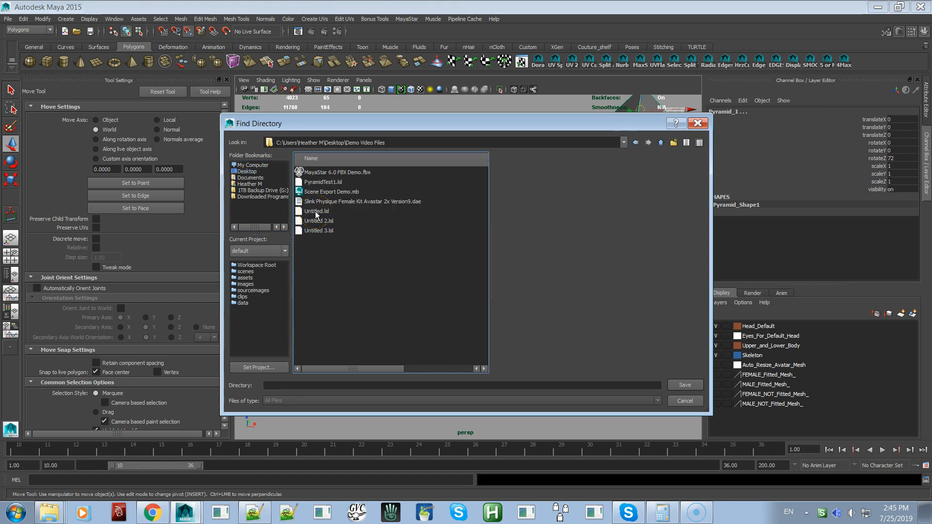
Set Demo Video Files as the export's save folder and DemoVideo of Pyramid as its file name
{"action": "left_click", "coordinate": [322, 385]}
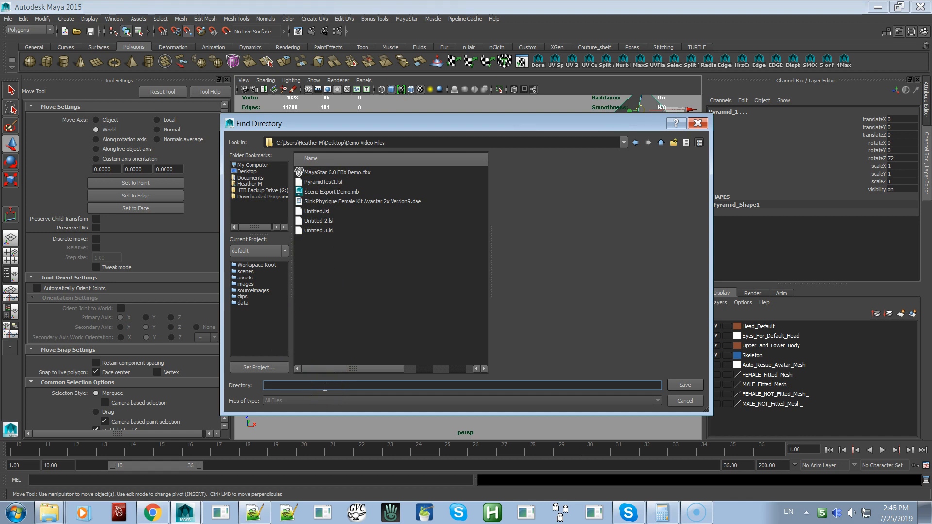
{"action": "type", "text": "DemoVideo of Pyri"}
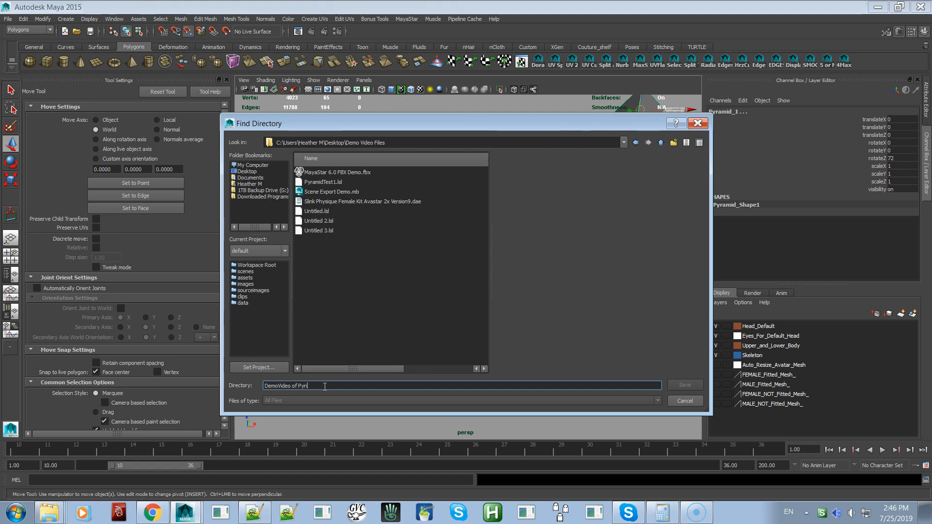
{"action": "key", "text": "BackSpace"}
{"action": "type", "text": "amid"}
{"action": "left_click_drag", "start_coordinate": [316, 386], "coordinate": [240, 394]}
{"action": "key", "text": "ctrl+c"}
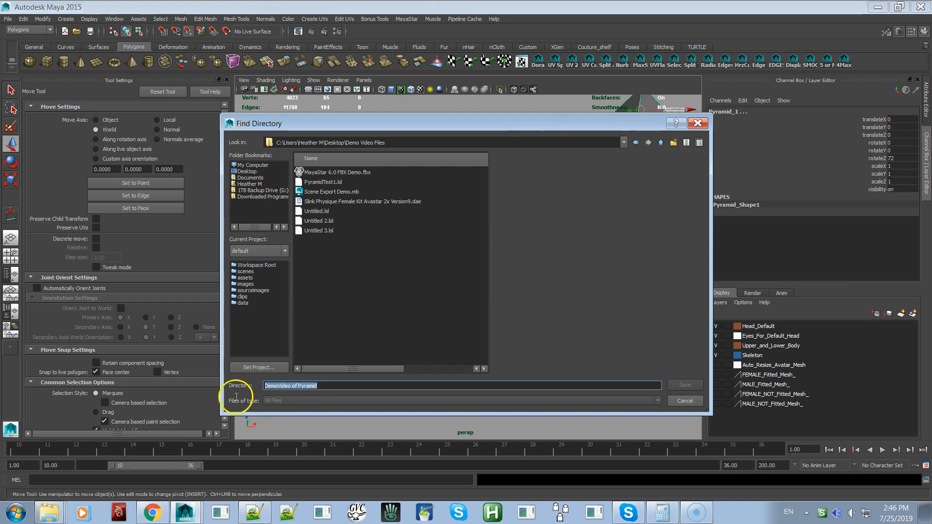
{"action": "key", "text": "BackSpace"}
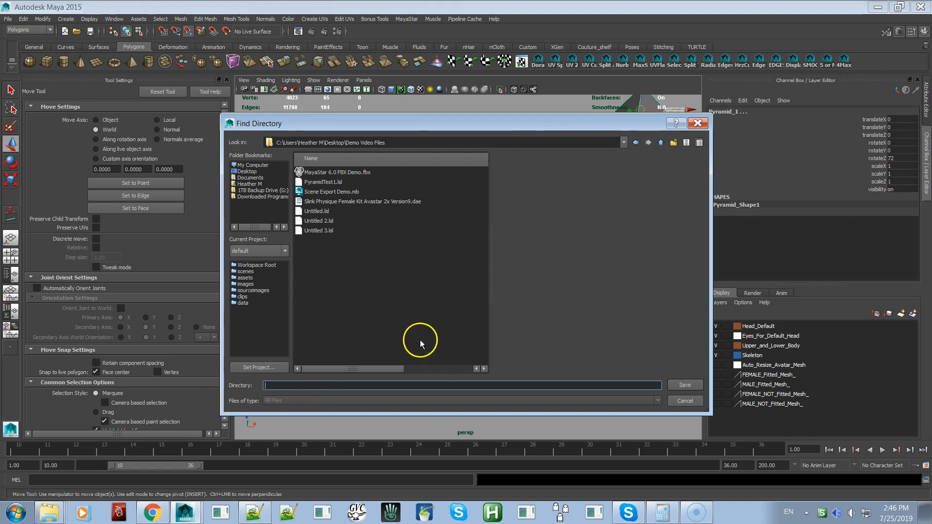
{"action": "left_click", "coordinate": [685, 385]}
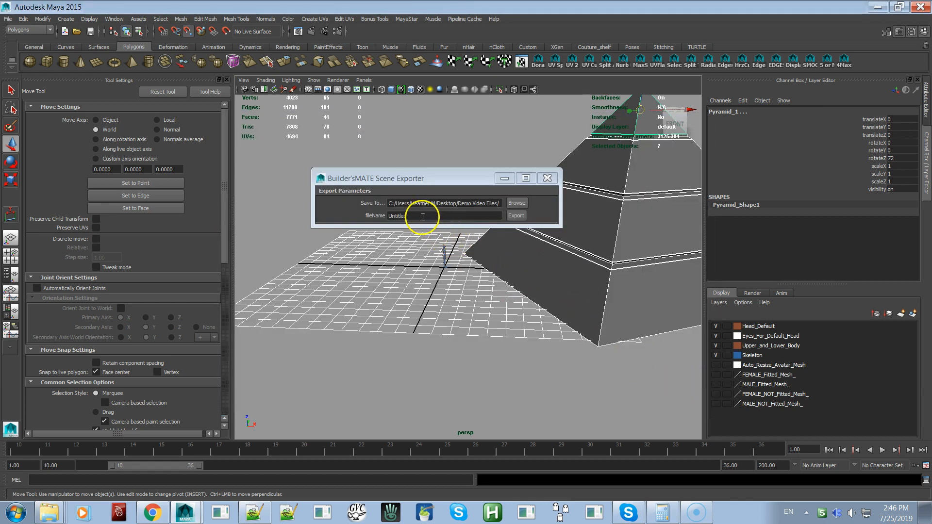
{"action": "double_click", "coordinate": [419, 216]}
{"action": "key", "text": "ctrl+v"}
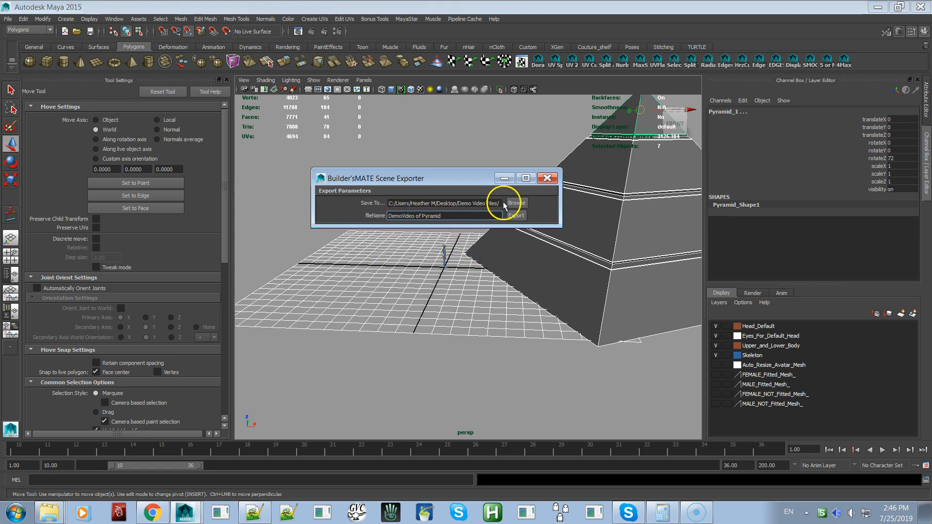
Reconfirm the Demo Video Files save folder, export the selected pyramid parts, and close the scene exporter
{"action": "left_click", "coordinate": [516, 203]}
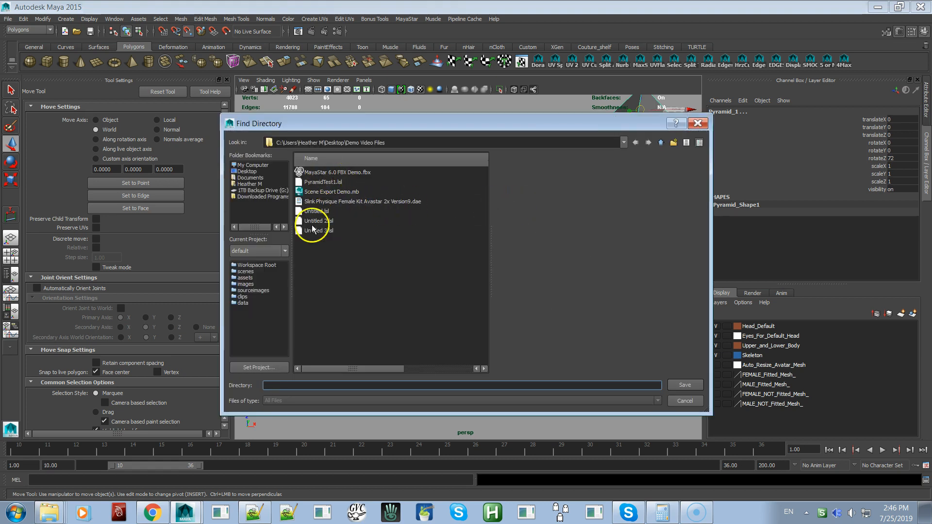
{"action": "left_click", "coordinate": [685, 385]}
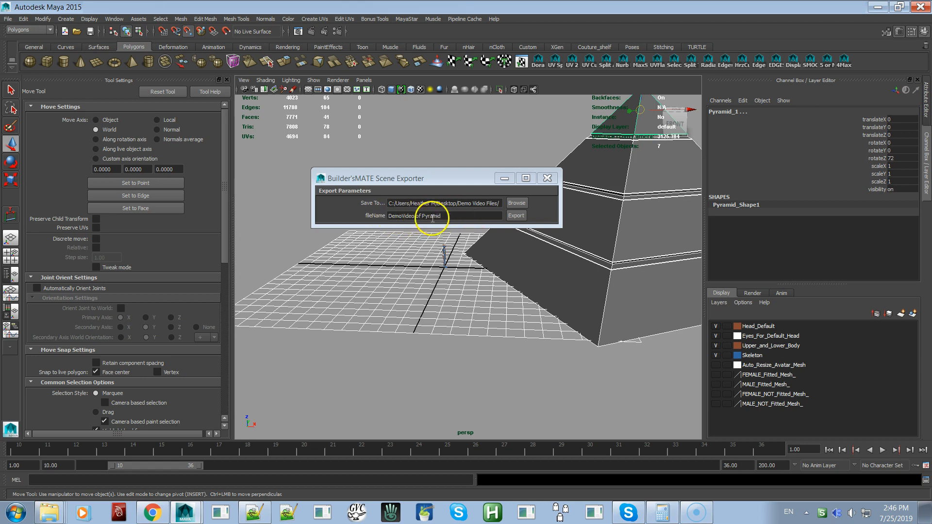
{"action": "left_click", "coordinate": [516, 217]}
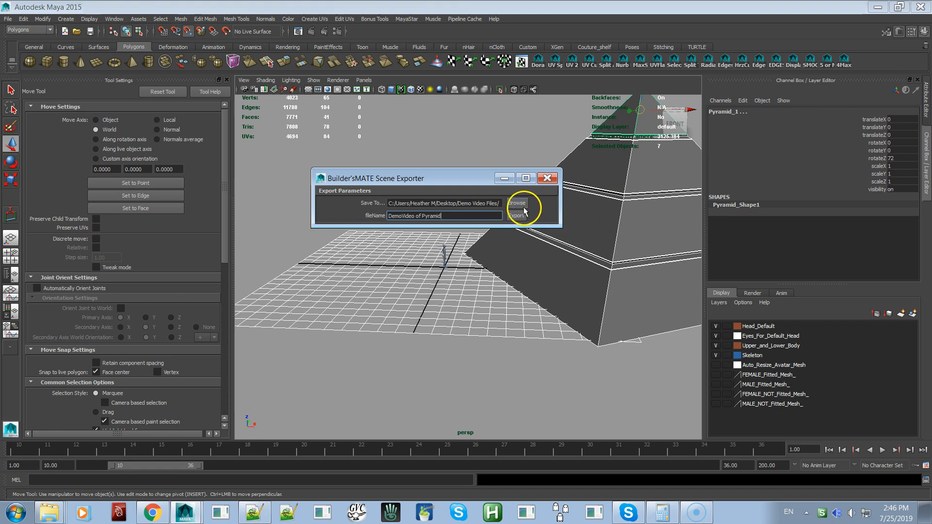
{"action": "left_click", "coordinate": [547, 178]}
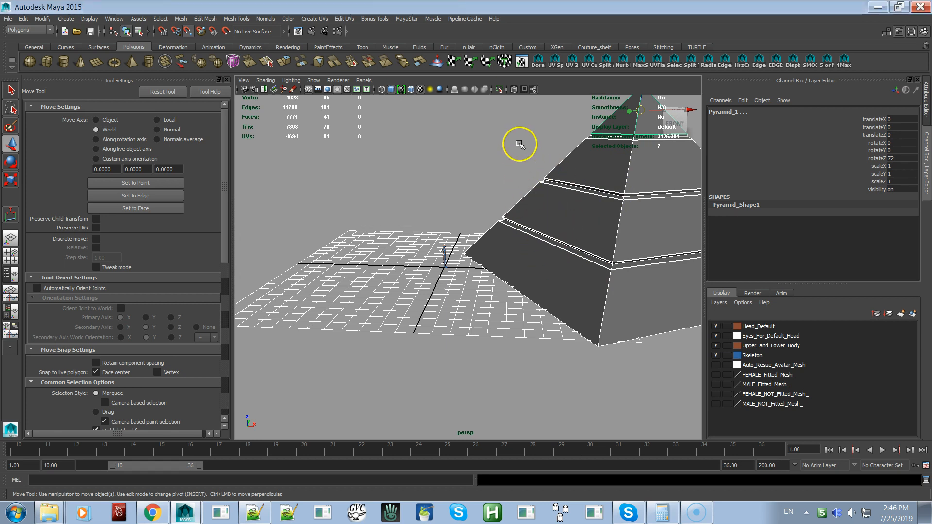
Clear the selection and inspect the pyramid's parts one at a time from the tip down to the base
{"action": "left_click", "coordinate": [519, 146]}
{"action": "scroll", "coordinate": [582, 218], "scroll_direction": "down", "scroll_amount": 5}
{"action": "middle_click_drag", "start_coordinate": [589, 216], "coordinate": [533, 220], "text": "alt"}
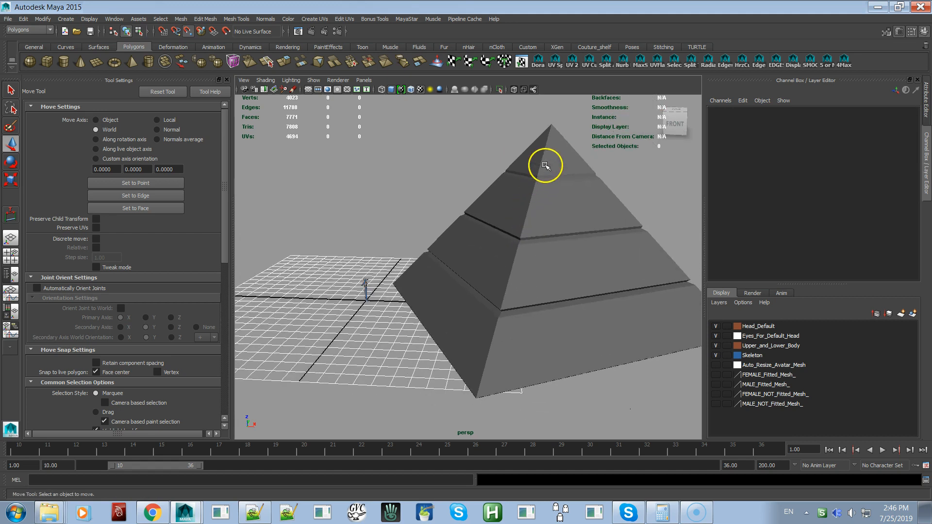
{"action": "left_click", "coordinate": [545, 165]}
{"action": "left_click", "coordinate": [547, 176]}
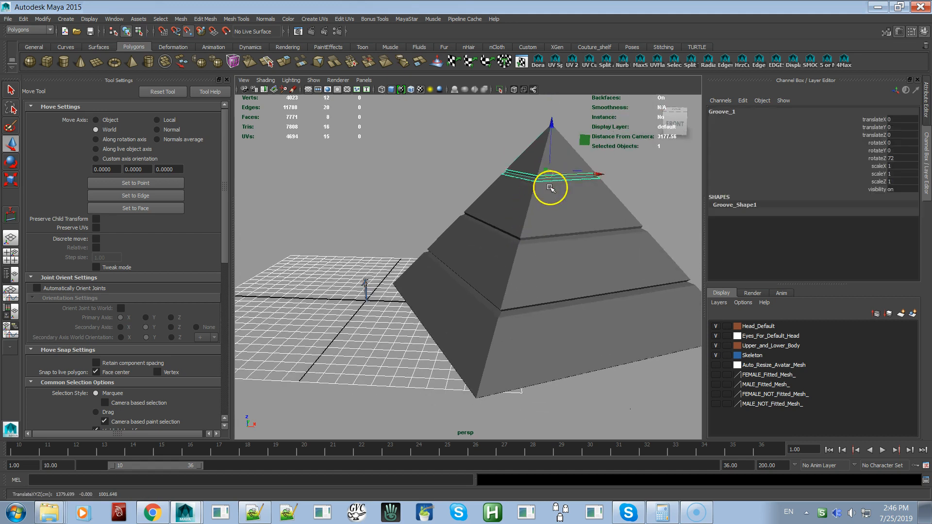
{"action": "left_click", "coordinate": [554, 207]}
{"action": "left_click", "coordinate": [551, 249]}
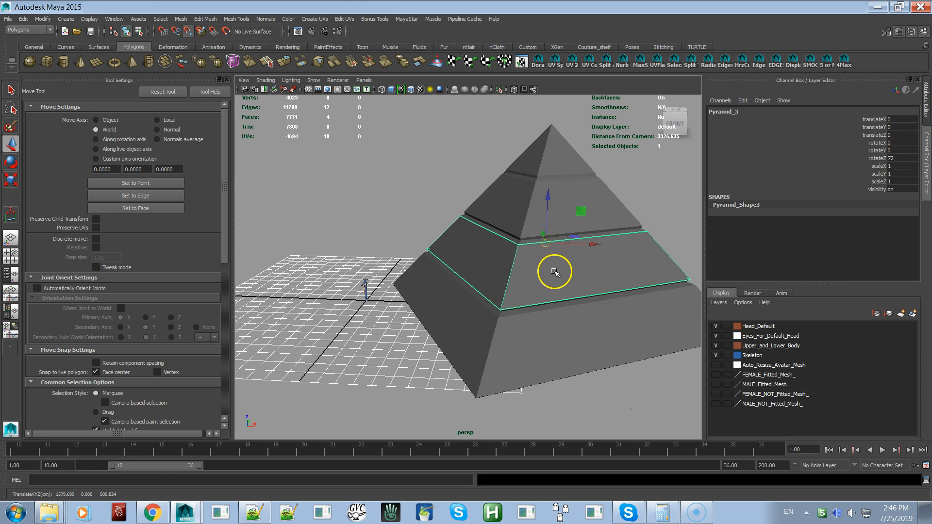
{"action": "left_click", "coordinate": [543, 342]}
Select the pyramid's tip and add each groove and section below it in order down to the base
{"action": "left_click", "coordinate": [548, 152]}
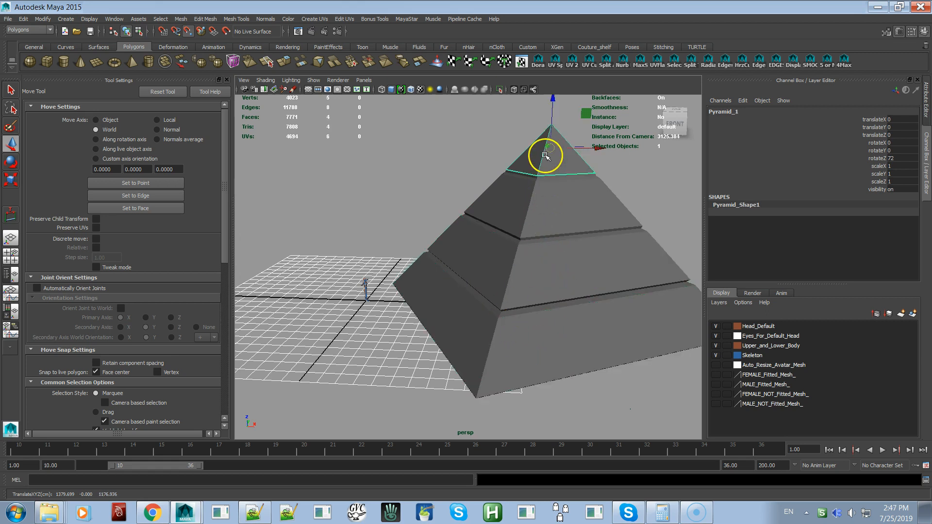
{"action": "left_click", "coordinate": [550, 178], "text": "shift"}
{"action": "left_click", "coordinate": [557, 216], "text": "shift"}
{"action": "left_click", "coordinate": [563, 239], "text": "shift"}
{"action": "left_click", "coordinate": [561, 266], "text": "shift"}
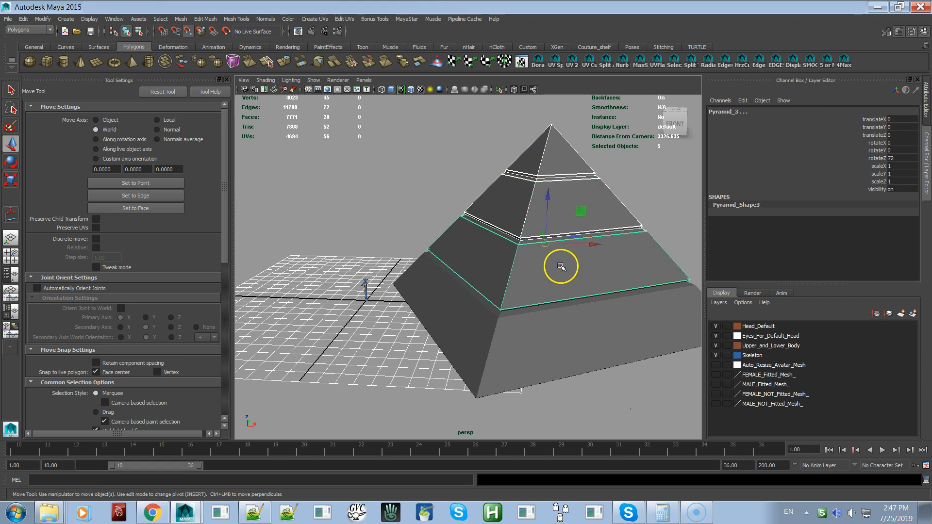
{"action": "left_click", "coordinate": [556, 308], "text": "shift"}
{"action": "left_click", "coordinate": [551, 331], "text": "shift"}
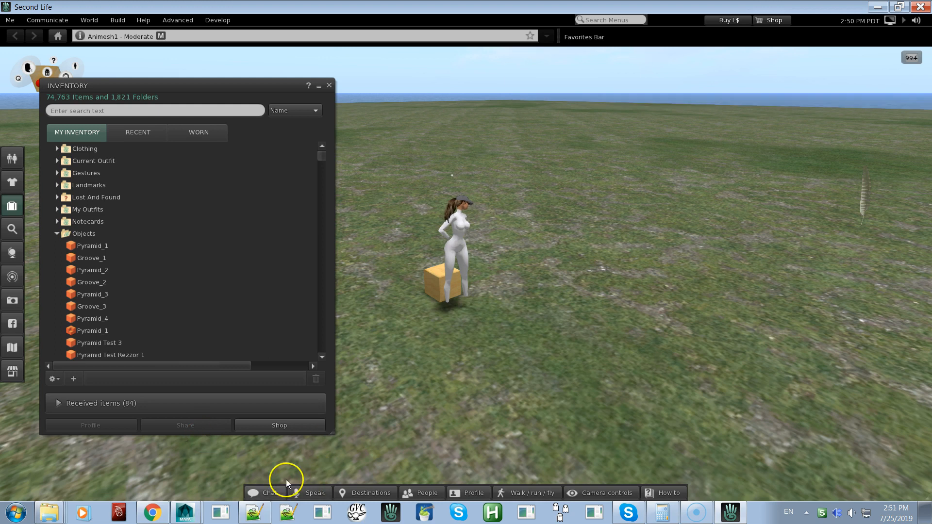
Switch to Second Life and rez the scripted Pyramid_1 below Pyramid_4 in the inventory's Objects folder onto the ground
{"action": "left_click", "coordinate": [90, 331]}
{"action": "left_click_drag", "start_coordinate": [90, 332], "coordinate": [545, 322]}
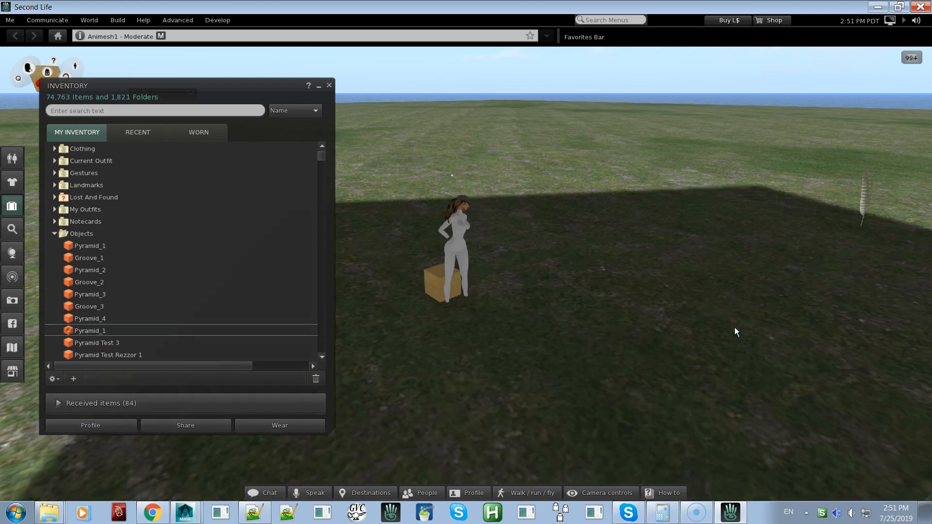
{"action": "left_click_drag", "start_coordinate": [735, 327], "coordinate": [472, 272], "text": "alt"}
Open the pyramid's base section for editing and check the object name of each part from the base up to the tip
{"action": "right_click", "coordinate": [488, 368]}
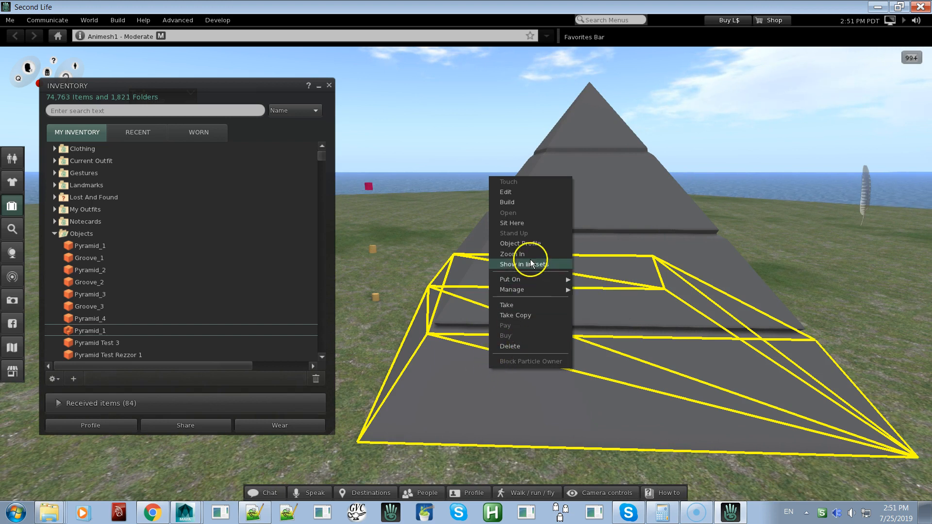
{"action": "left_click", "coordinate": [469, 325]}
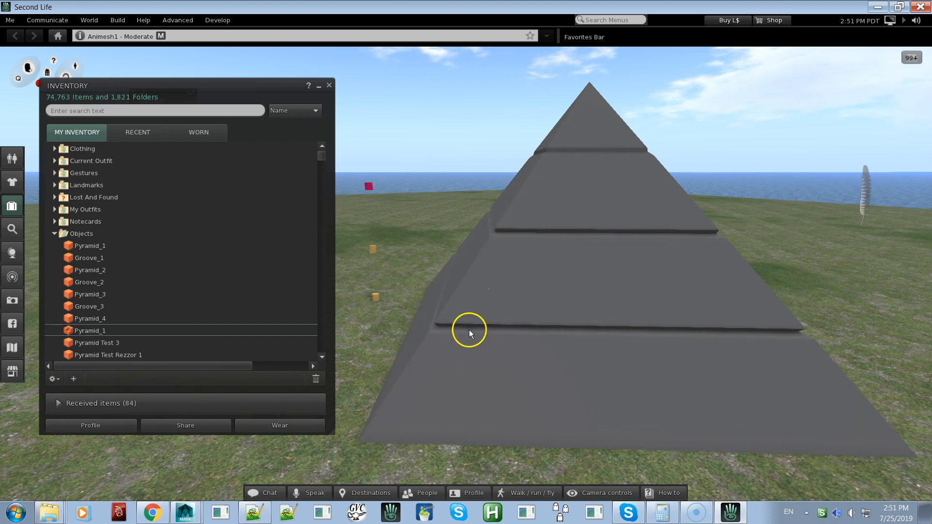
{"action": "right_click", "coordinate": [467, 350]}
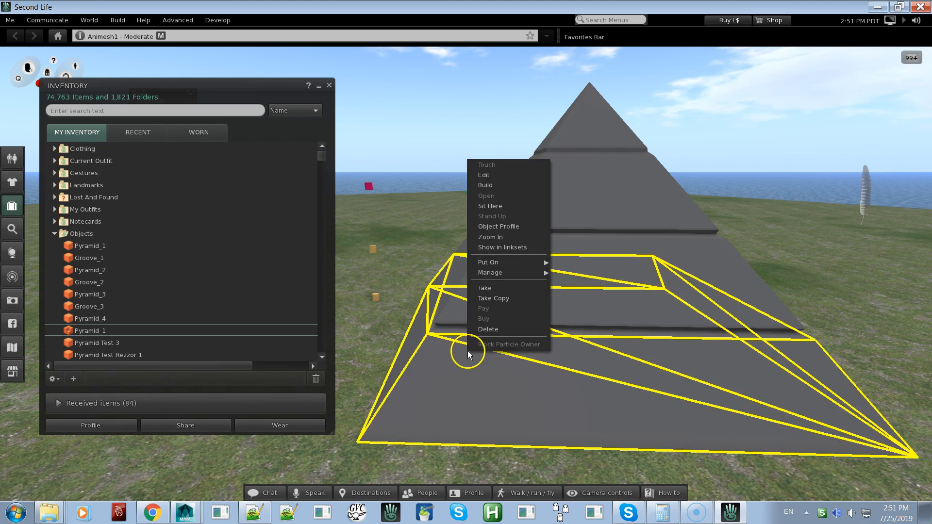
{"action": "left_click", "coordinate": [503, 177]}
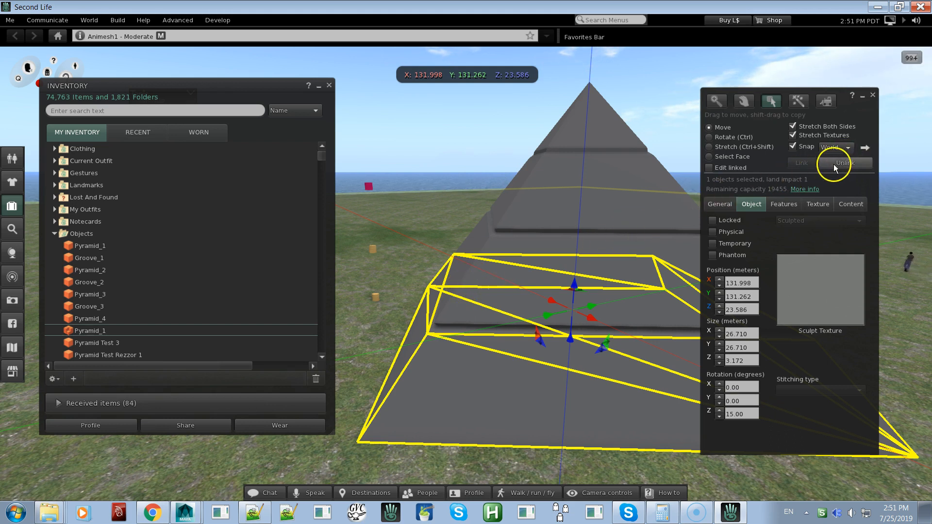
{"action": "left_click", "coordinate": [723, 204]}
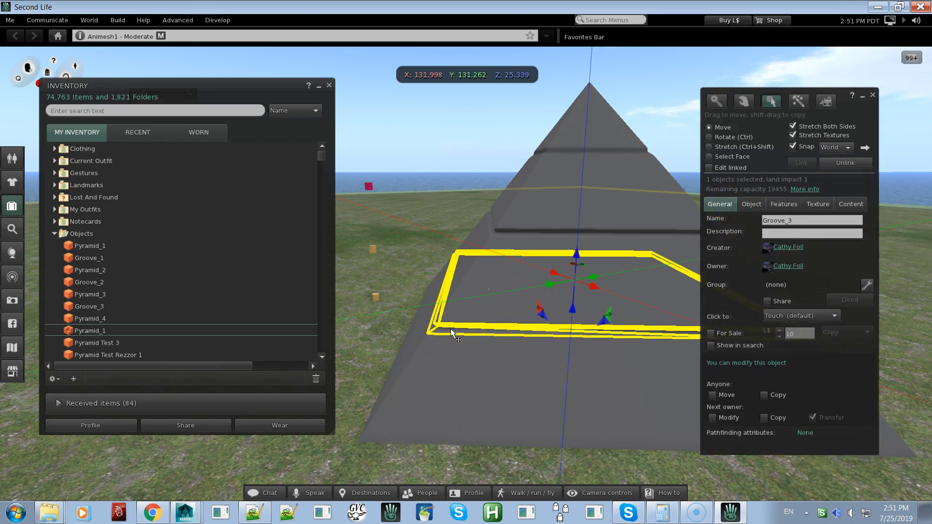
{"action": "left_click", "coordinate": [513, 229]}
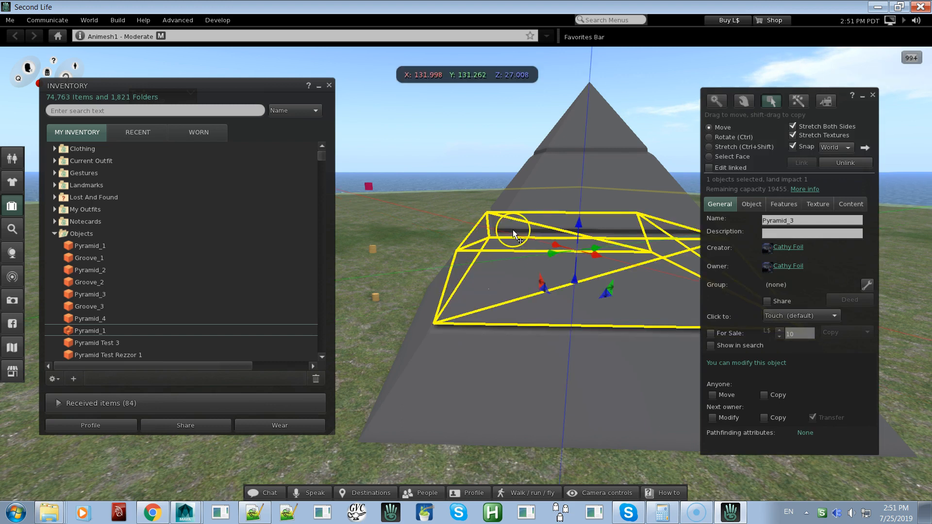
{"action": "left_click", "coordinate": [529, 186]}
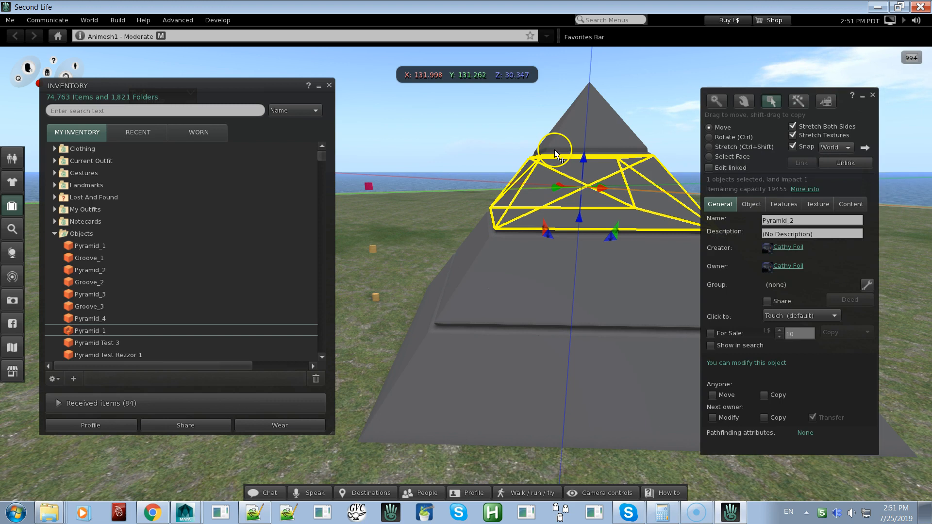
{"action": "left_click", "coordinate": [565, 131]}
{"action": "left_click", "coordinate": [566, 128]}
{"action": "left_click", "coordinate": [556, 154]}
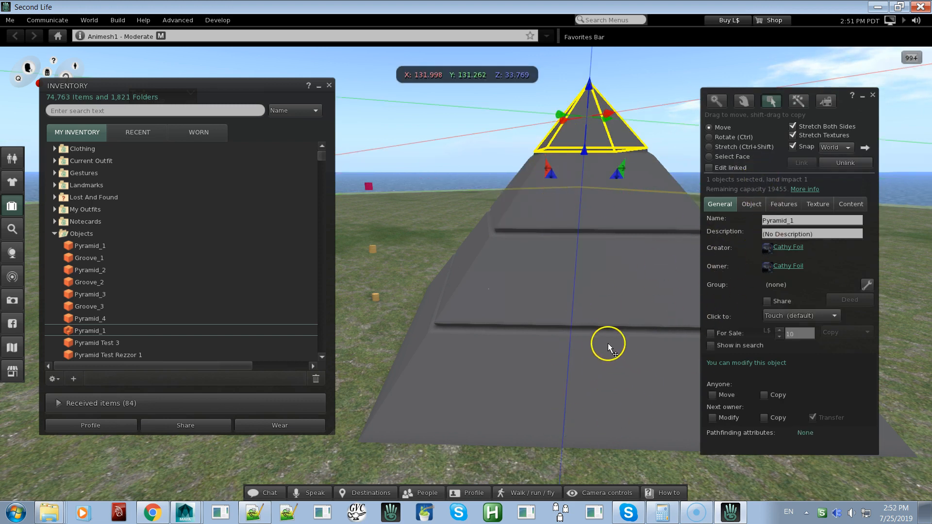
Inspect Pyramid_3 and the base section below it, add the groove between them to the selection, and clear the selection
{"action": "right_click", "coordinate": [515, 269], "text": "alt"}
{"action": "left_click_drag", "start_coordinate": [504, 279], "coordinate": [466, 276], "text": "alt"}
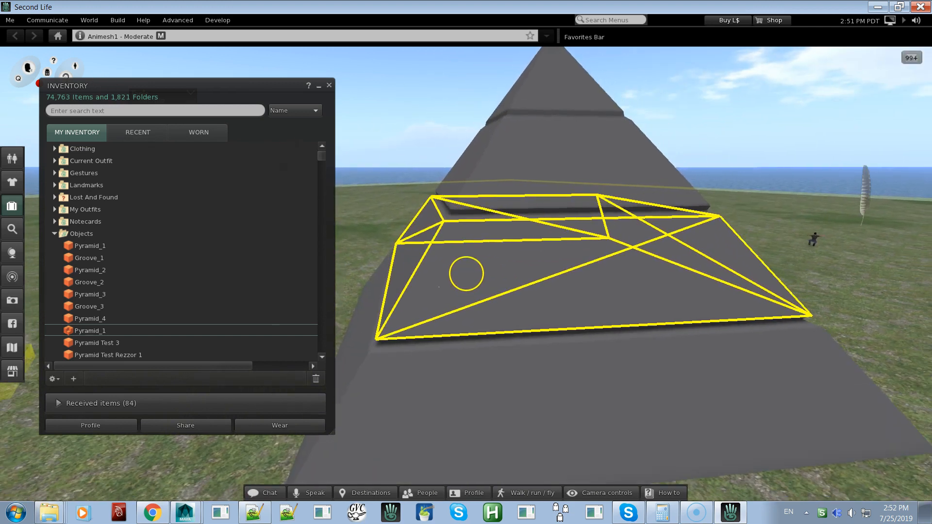
{"action": "left_click_drag", "start_coordinate": [466, 274], "coordinate": [472, 255], "text": "alt"}
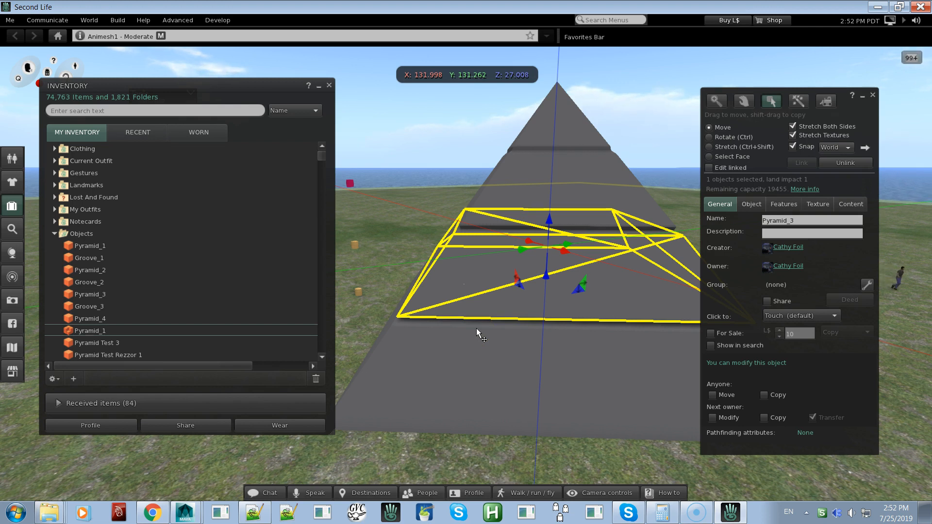
{"action": "left_click", "coordinate": [456, 345]}
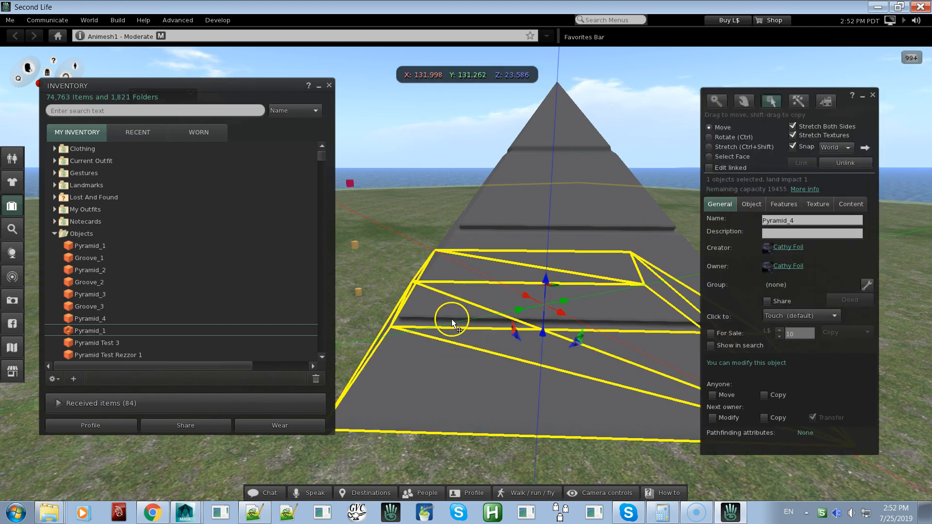
{"action": "left_click", "coordinate": [438, 322], "text": "shift"}
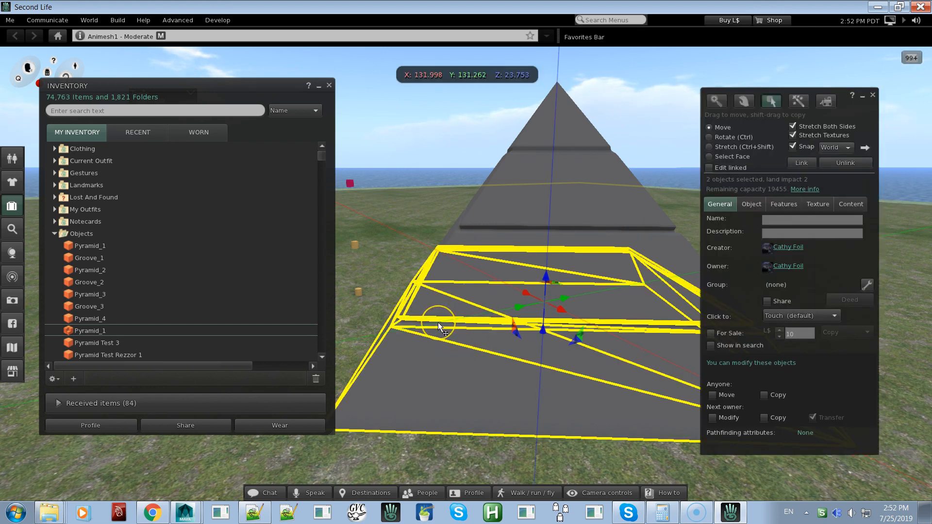
{"action": "left_click", "coordinate": [438, 322], "text": "shift"}
{"action": "left_click", "coordinate": [436, 348], "text": "shift"}
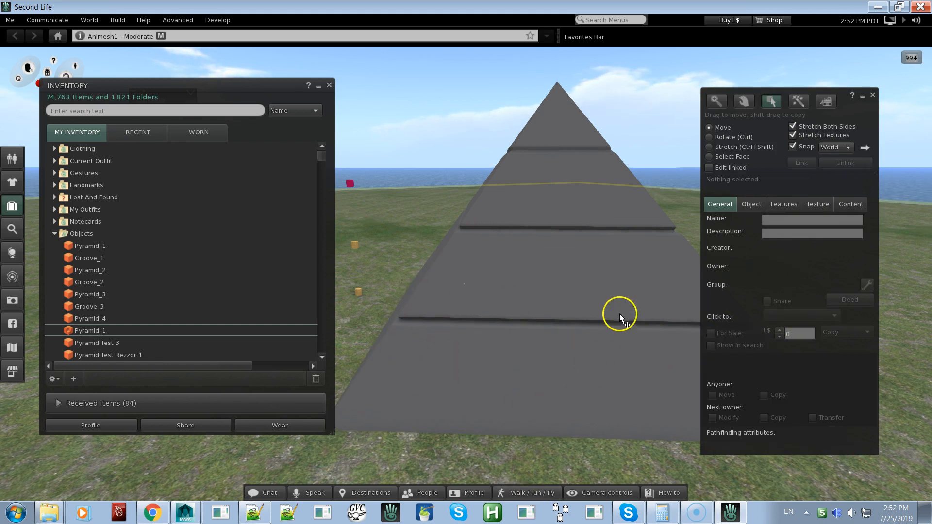
Inspect the grooves up close, raise the pyramid's tip about 2 m off the section below, and undo the move
{"action": "left_click_drag", "start_coordinate": [516, 332], "coordinate": [466, 273], "text": "alt"}
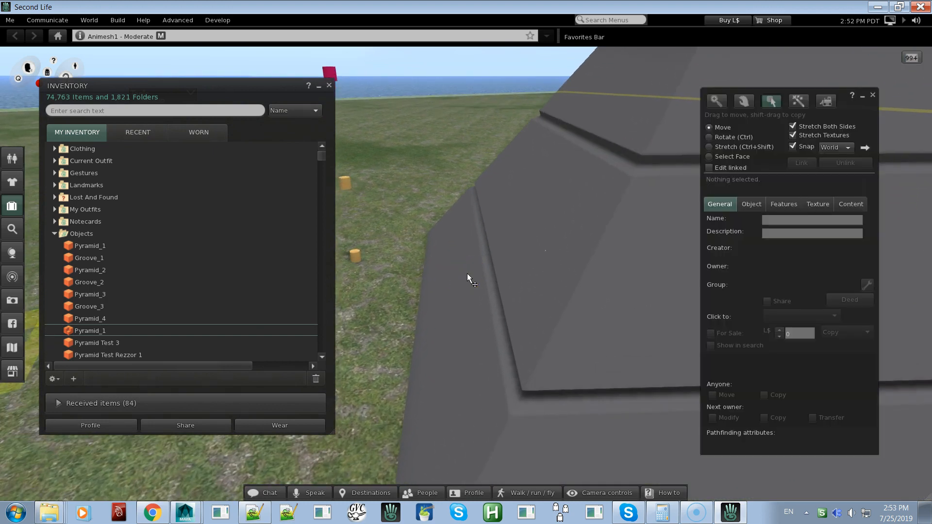
{"action": "left_click_drag", "start_coordinate": [488, 314], "coordinate": [465, 275], "text": "alt"}
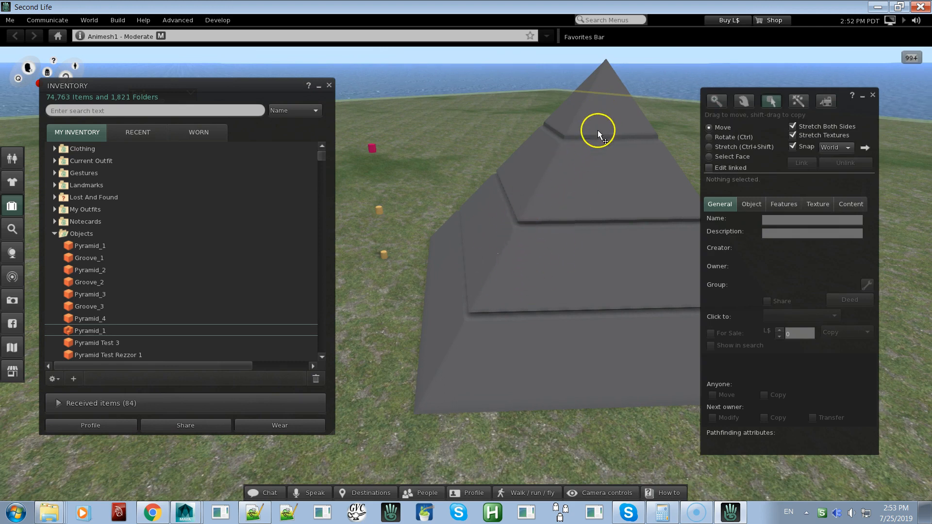
{"action": "left_click_drag", "start_coordinate": [578, 171], "coordinate": [502, 195], "text": "alt"}
{"action": "left_click", "coordinate": [502, 195]}
{"action": "left_click_drag", "start_coordinate": [509, 159], "coordinate": [496, 104]}
{"action": "left_click_drag", "start_coordinate": [444, 268], "coordinate": [466, 272], "text": "ctrl+alt"}
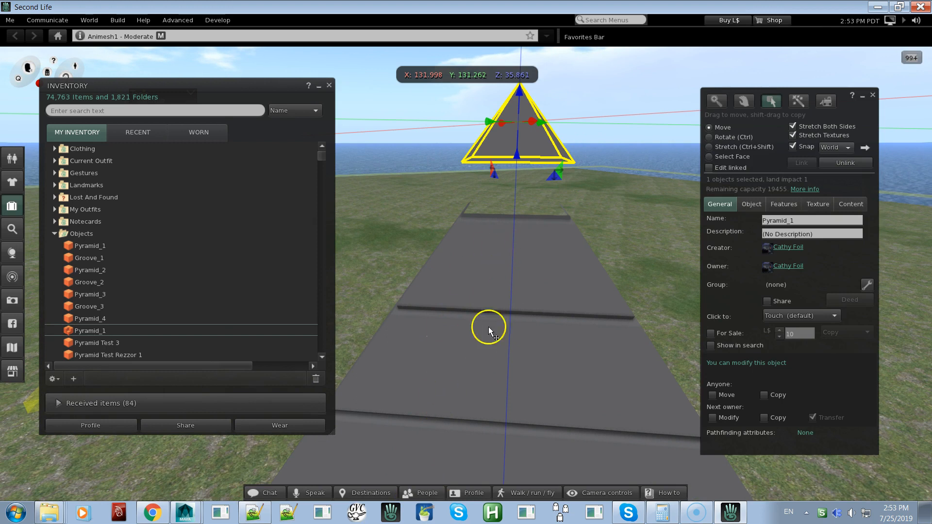
{"action": "key", "text": "ctrl+z"}
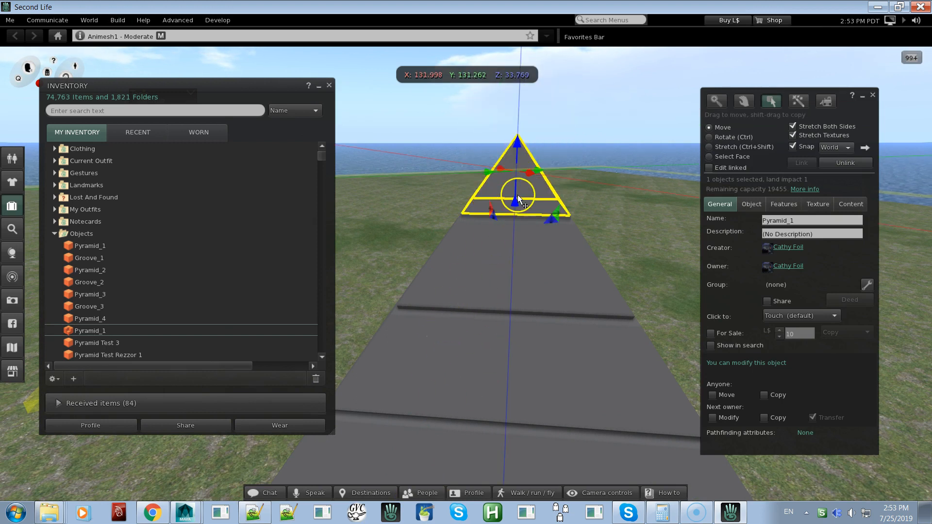
Select the pyramid's tip and add the first ObjRepositioner script from the inventory's Scripts folder to its contents
{"action": "left_click", "coordinate": [574, 135]}
{"action": "left_click", "coordinate": [532, 179]}
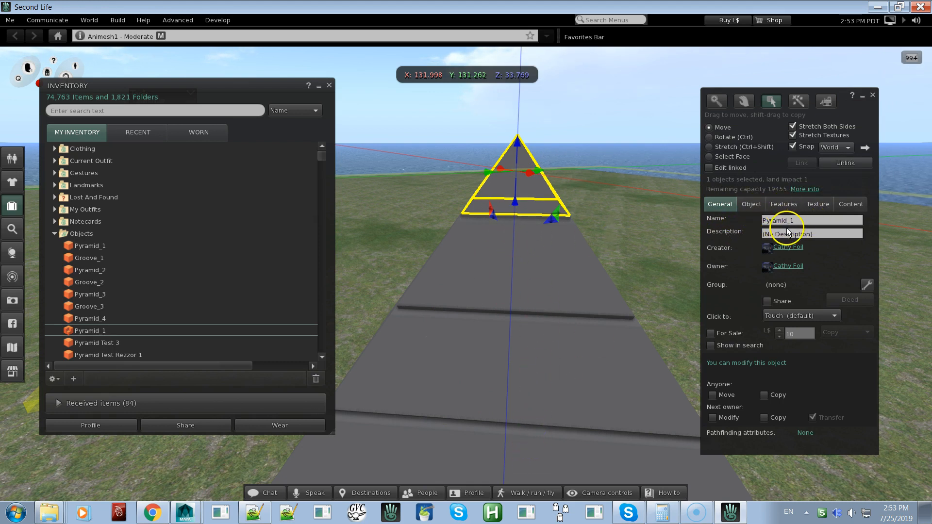
{"action": "left_click", "coordinate": [842, 208]}
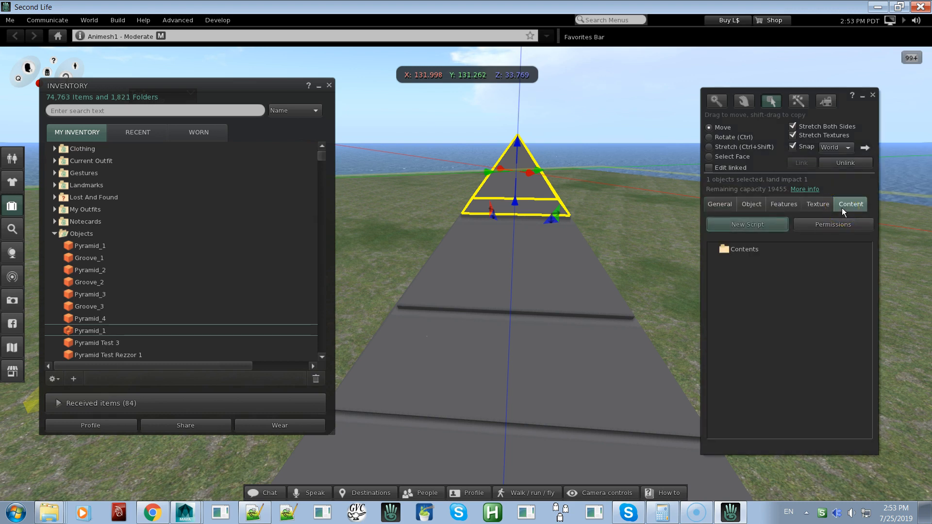
{"action": "left_click", "coordinate": [55, 234]}
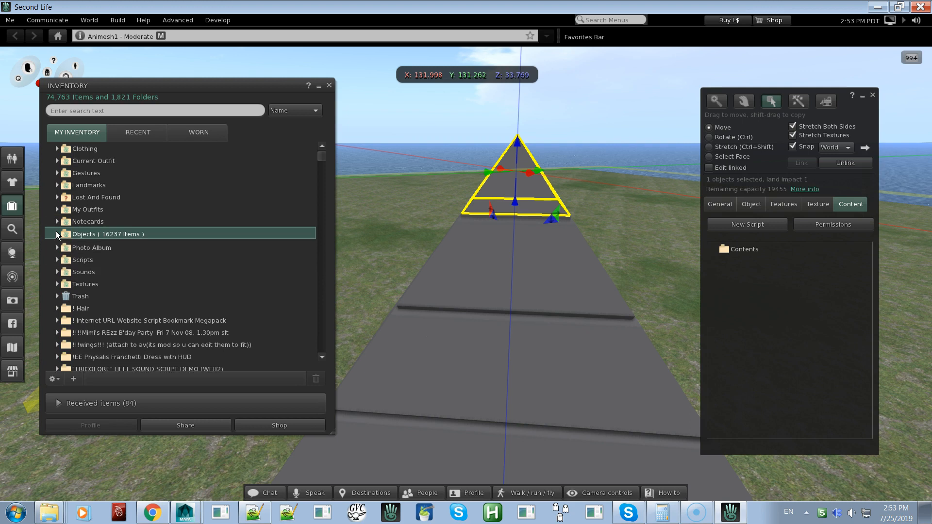
{"action": "left_click", "coordinate": [57, 258]}
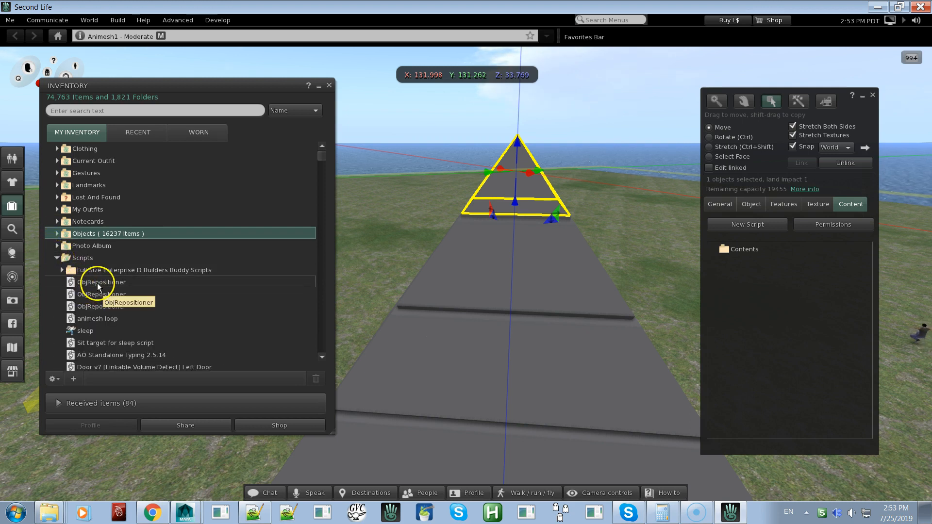
{"action": "left_click_drag", "start_coordinate": [100, 283], "coordinate": [791, 289]}
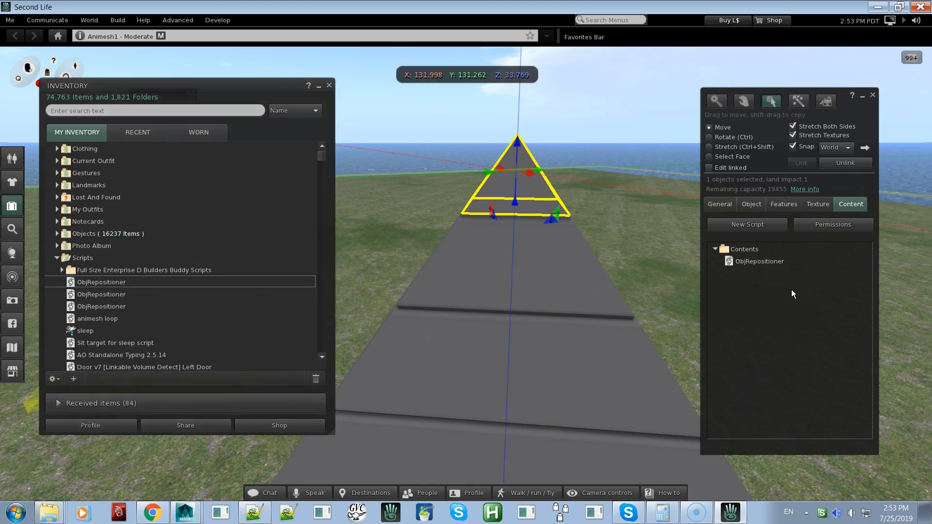
Add the first ObjRepositioner script to the topmost groove and to the Pyramid_2 section below it, and close the build window
{"action": "left_click_drag", "start_coordinate": [541, 256], "coordinate": [466, 193], "text": "alt"}
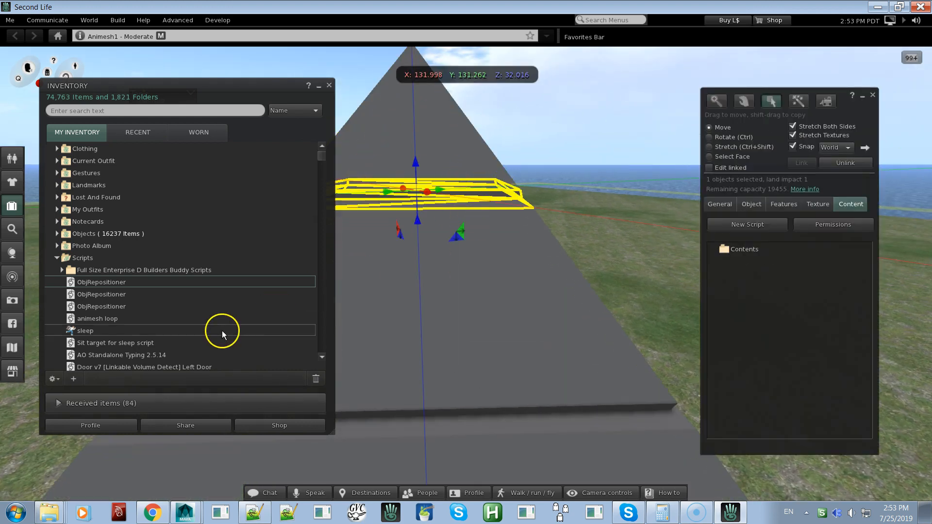
{"action": "left_click_drag", "start_coordinate": [120, 282], "coordinate": [743, 288]}
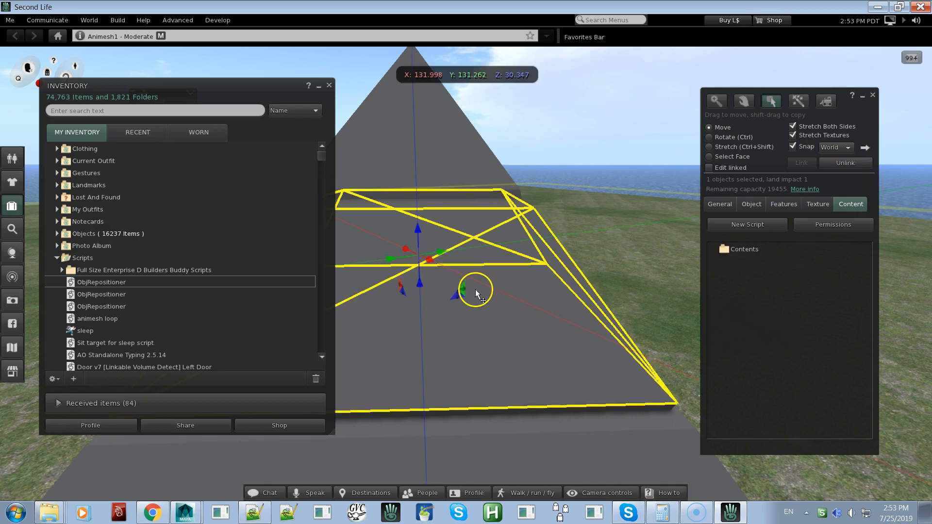
{"action": "left_click", "coordinate": [117, 282]}
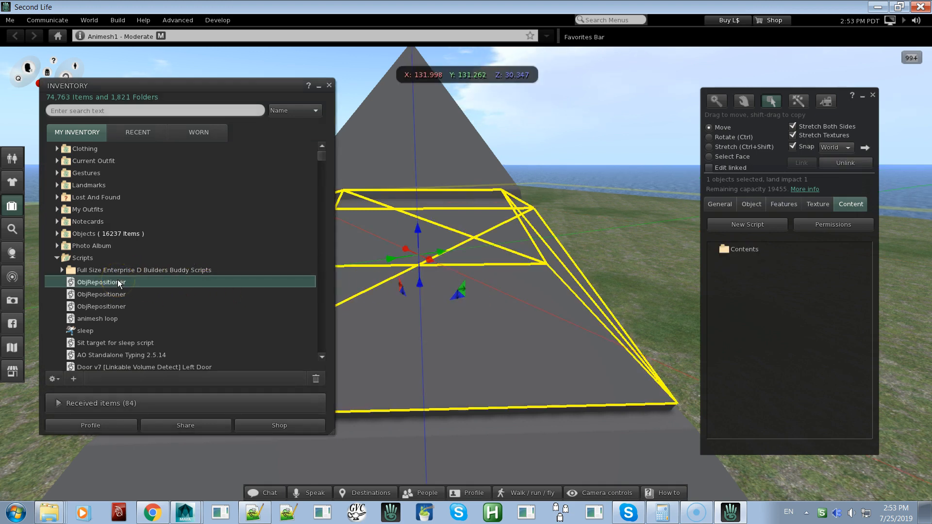
{"action": "left_click_drag", "start_coordinate": [99, 282], "coordinate": [473, 335]}
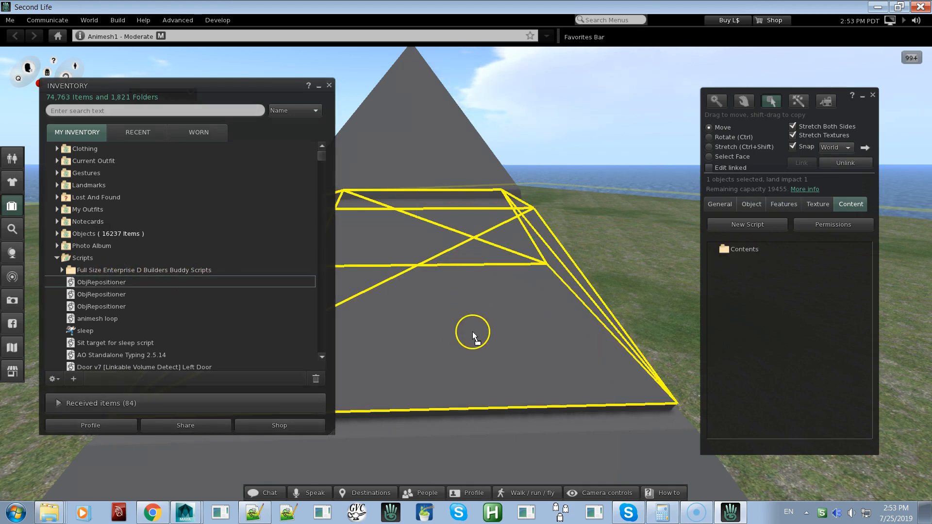
{"action": "left_click_drag", "start_coordinate": [718, 284], "coordinate": [729, 282]}
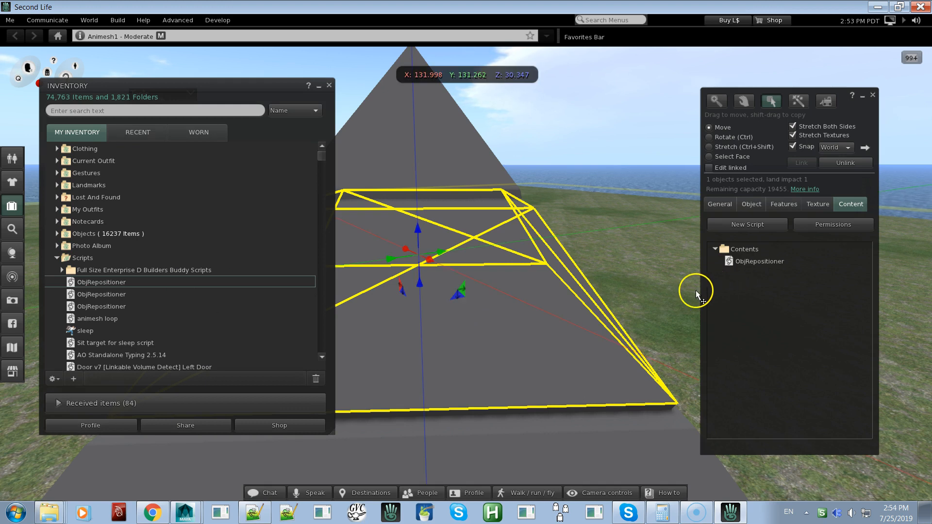
{"action": "left_click", "coordinate": [872, 95]}
{"action": "left_click_drag", "start_coordinate": [489, 280], "coordinate": [477, 241], "text": "alt"}
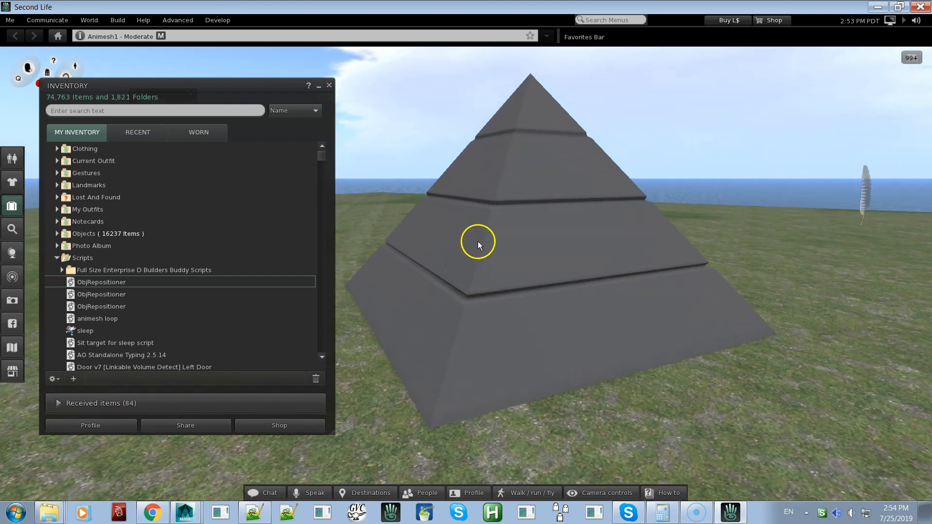
Open the pyramid's tip for editing, add the other sections and all three grooves to the selection, and delete all seven parts
{"action": "right_click", "coordinate": [538, 115]}
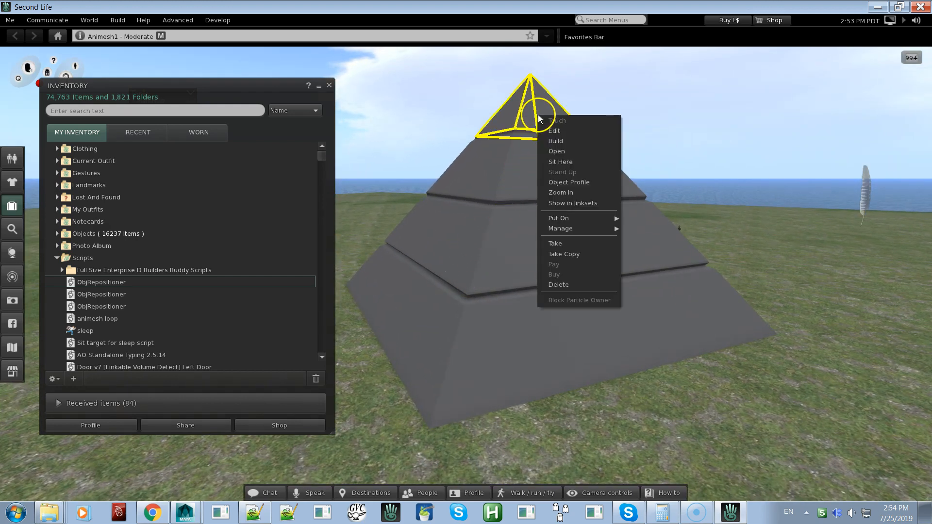
{"action": "left_click", "coordinate": [563, 131]}
{"action": "left_click", "coordinate": [581, 171], "text": "shift"}
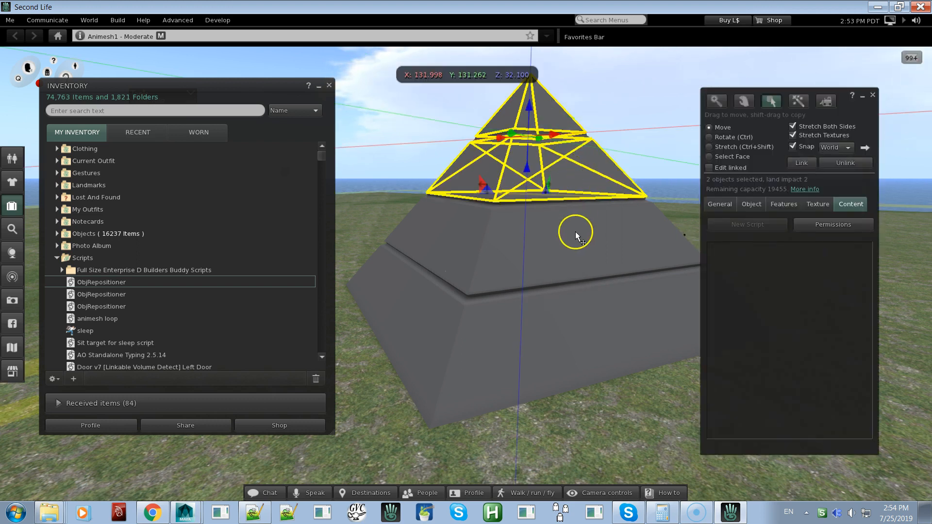
{"action": "left_click", "coordinate": [575, 232], "text": "shift"}
{"action": "left_click", "coordinate": [580, 301], "text": "shift"}
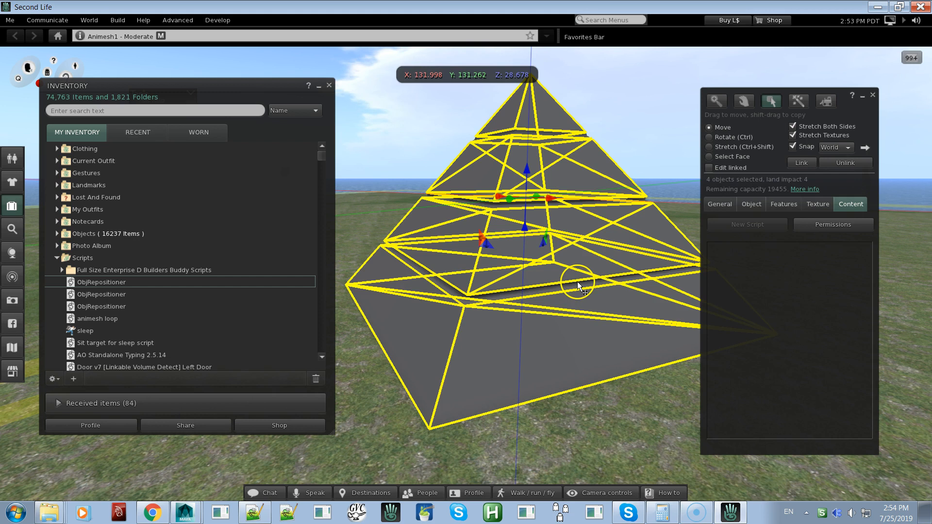
{"action": "left_click", "coordinate": [580, 287], "text": "shift"}
{"action": "left_click", "coordinate": [602, 200], "text": "shift"}
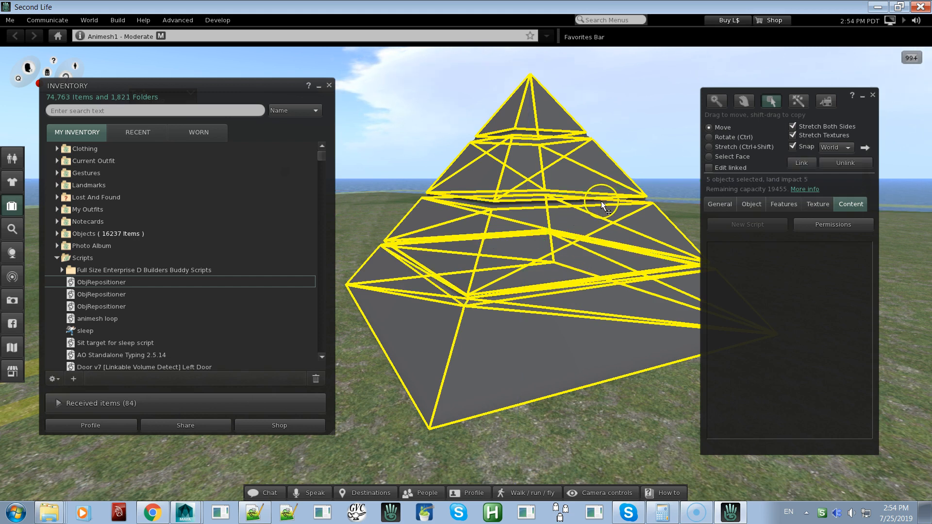
{"action": "left_click", "coordinate": [580, 133], "text": "shift"}
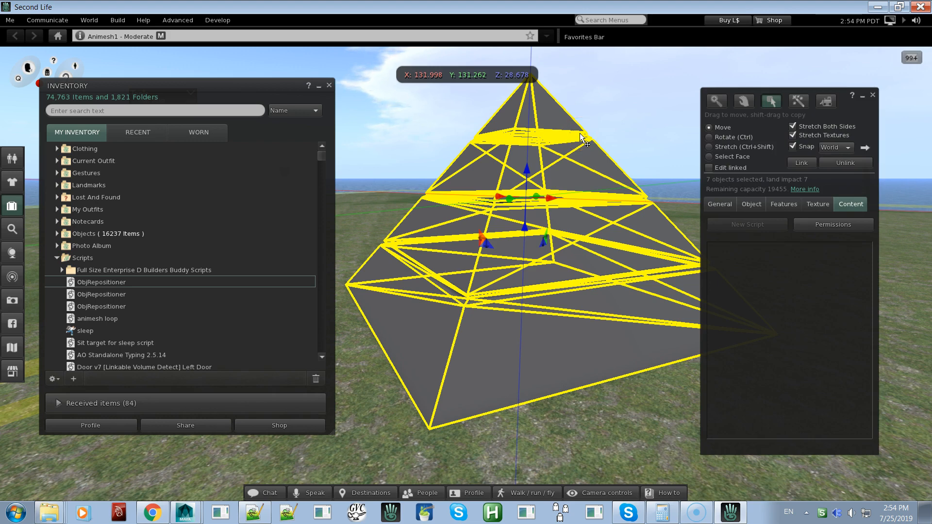
{"action": "key", "text": "Delete"}
{"action": "left_click", "coordinate": [549, 217]}
{"action": "left_click_drag", "start_coordinate": [530, 295], "coordinate": [466, 274], "text": "alt"}
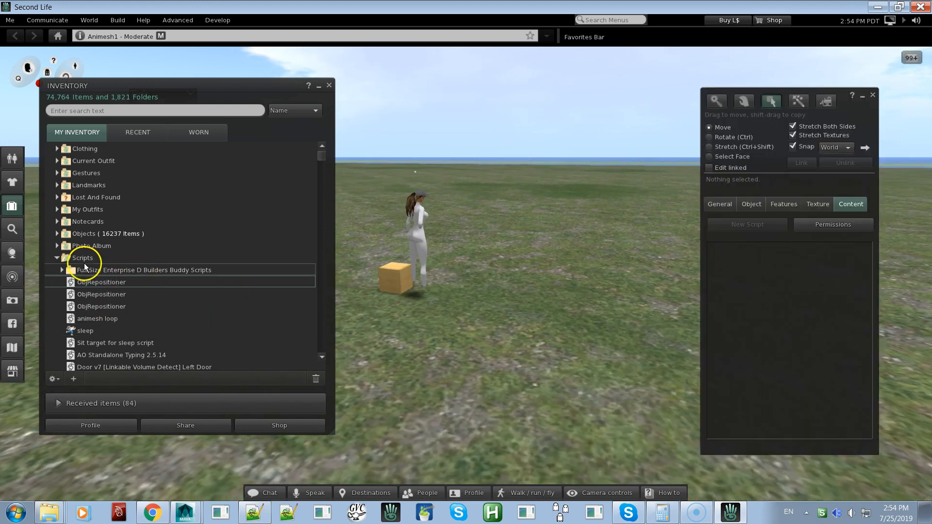
Collapse the inventory's Scripts folder, expand the Objects folder, and select the Pyramid_1 item listed below Pyramid_4
{"action": "left_click", "coordinate": [55, 258]}
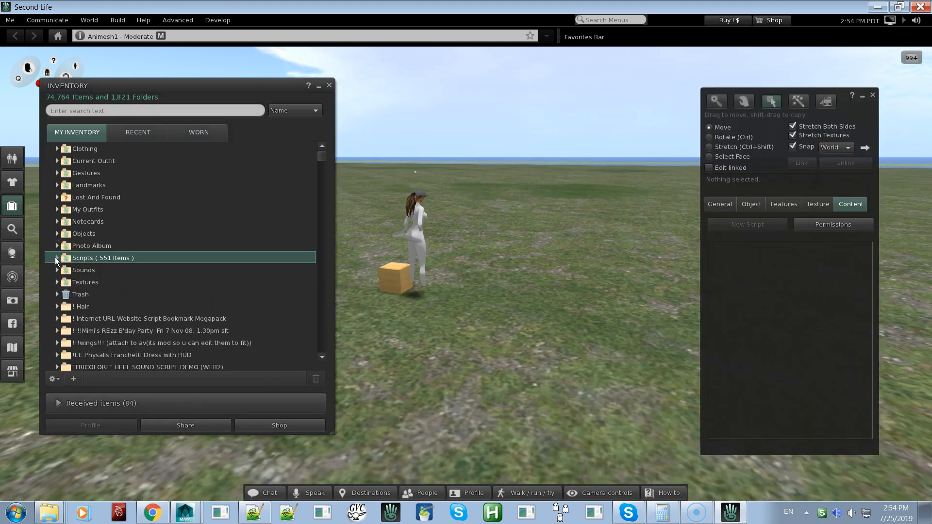
{"action": "left_click", "coordinate": [54, 232]}
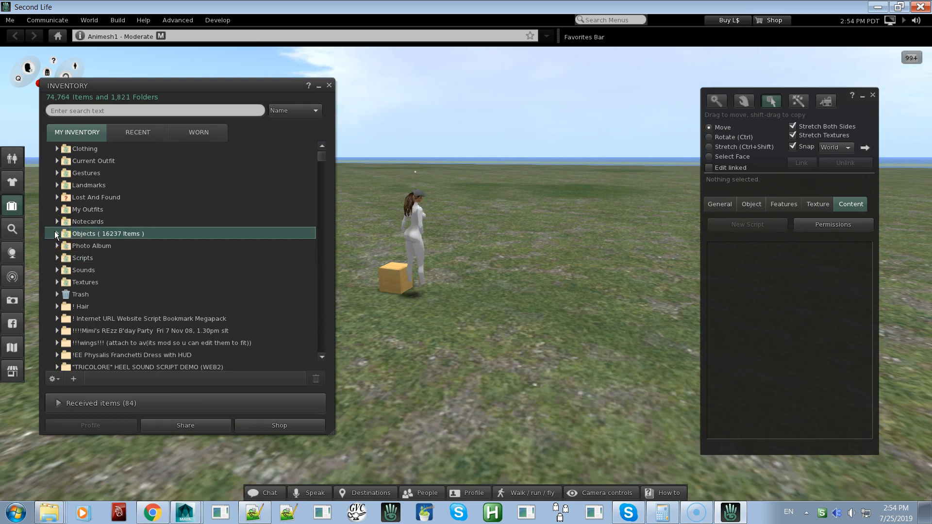
{"action": "left_click", "coordinate": [57, 233]}
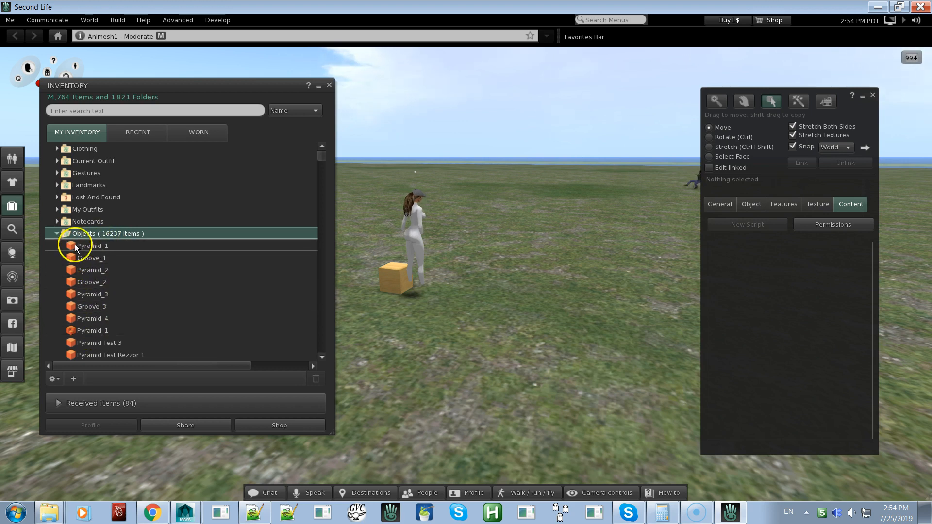
{"action": "left_click", "coordinate": [83, 332]}
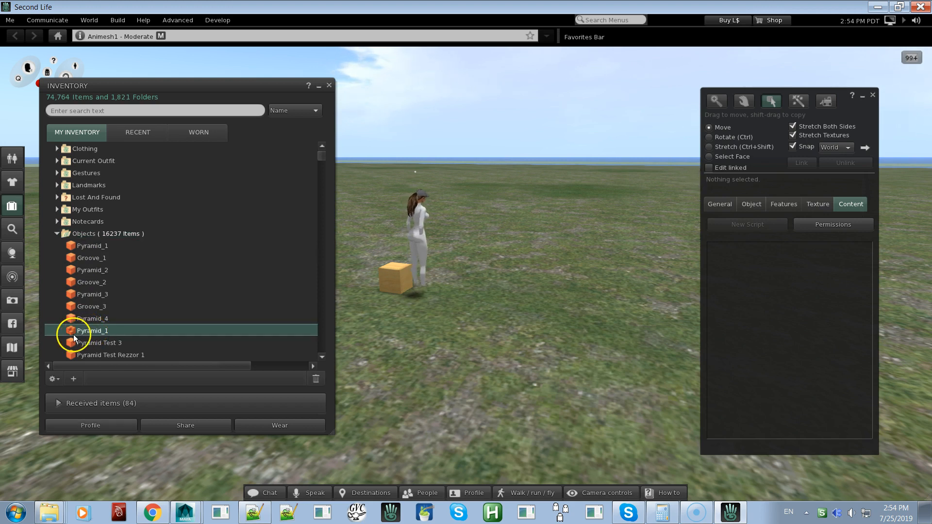
{"action": "left_click_drag", "start_coordinate": [71, 328], "coordinate": [412, 286]}
{"action": "left_click_drag", "start_coordinate": [407, 253], "coordinate": [106, 334]}
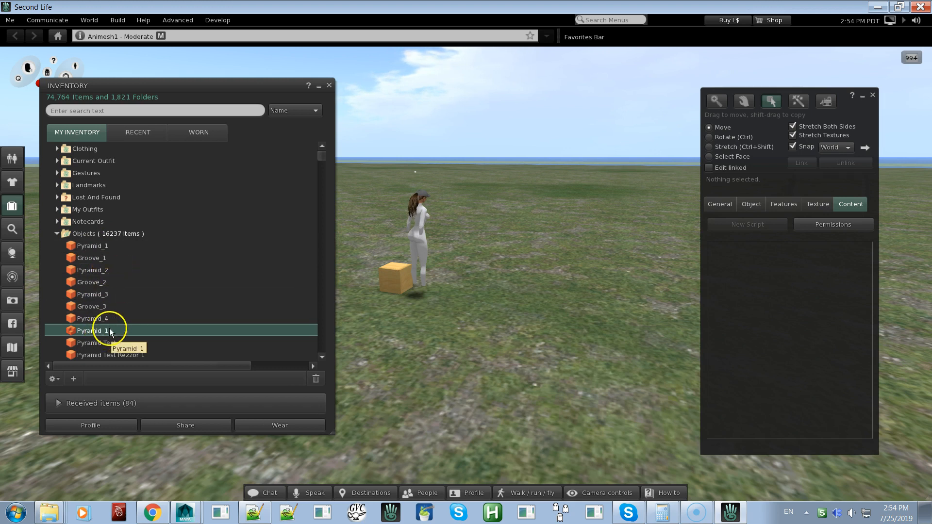
Select the wooden box beside the avatar for editing and show its position, size and rotation settings
{"action": "left_click", "coordinate": [386, 281]}
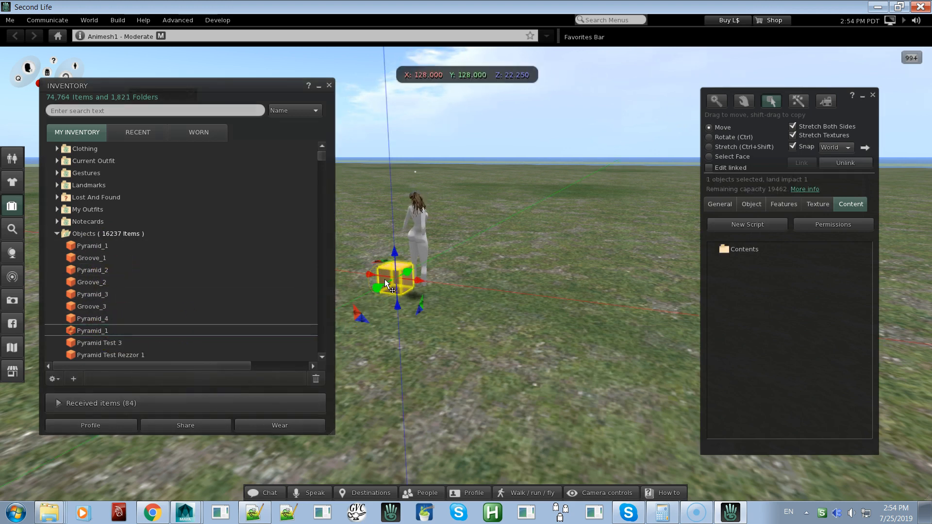
{"action": "key", "text": "Escape"}
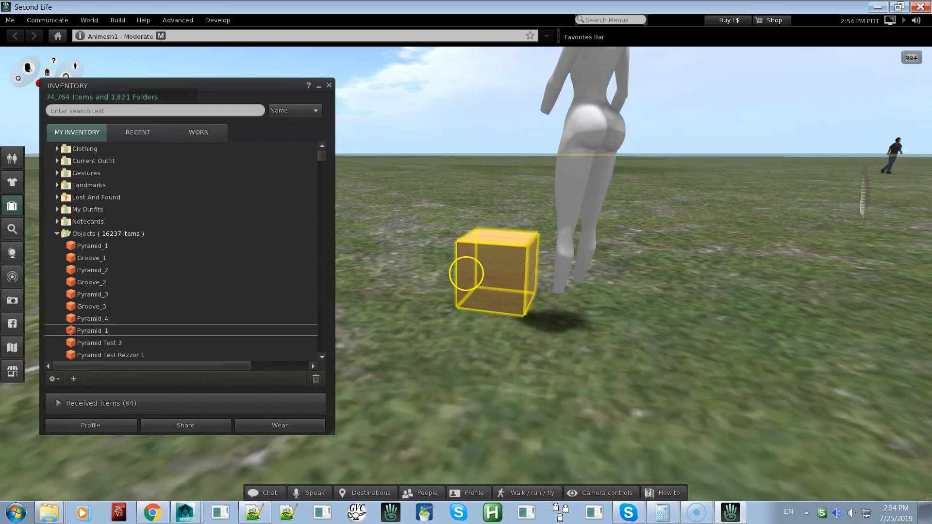
{"action": "left_click_drag", "start_coordinate": [466, 274], "coordinate": [466, 274], "text": "ctrl+alt"}
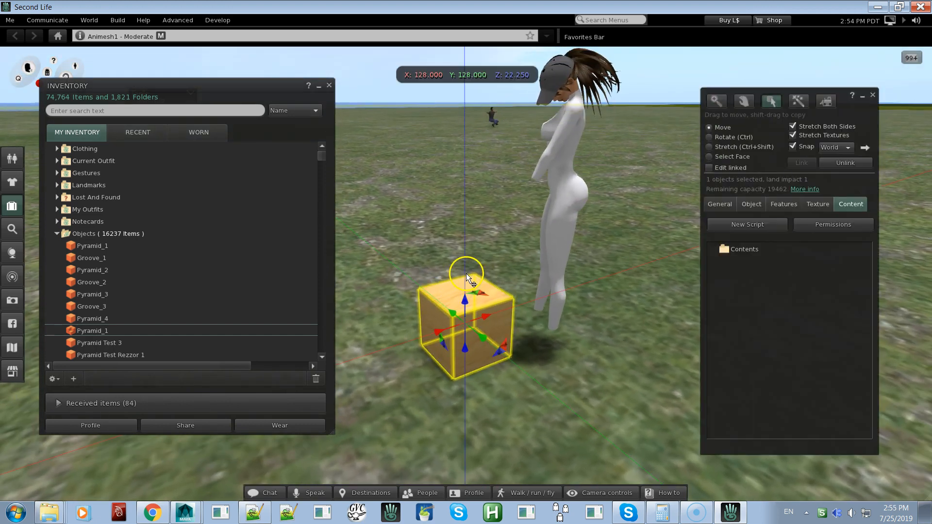
{"action": "left_click", "coordinate": [748, 206]}
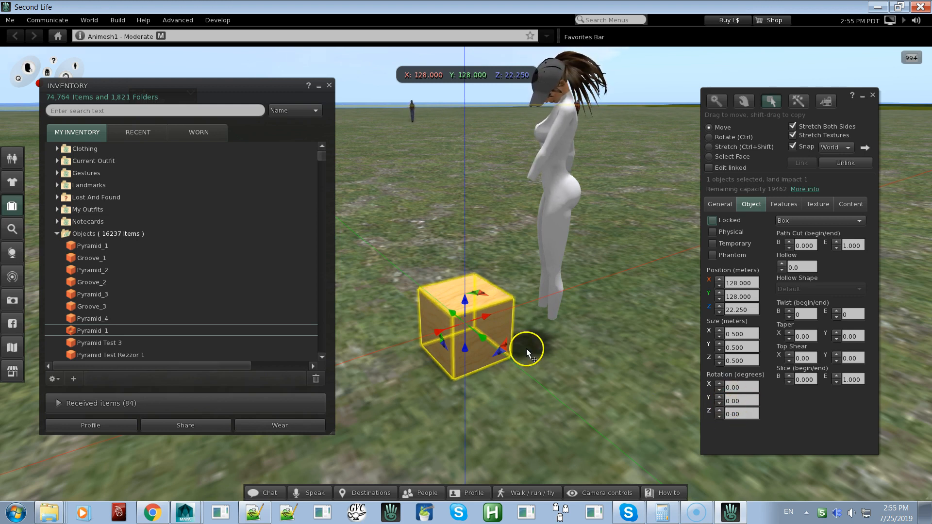
Examine the wooden box, its position values and the surrounding ground from near and far
{"action": "left_click_drag", "start_coordinate": [480, 316], "coordinate": [466, 274], "text": "alt"}
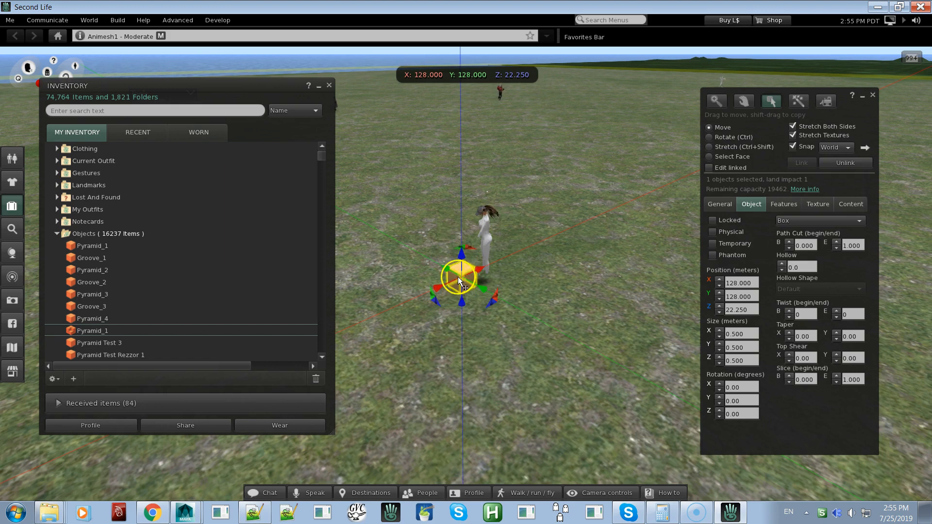
{"action": "scroll", "coordinate": [462, 281], "scroll_direction": "up", "scroll_amount": 5}
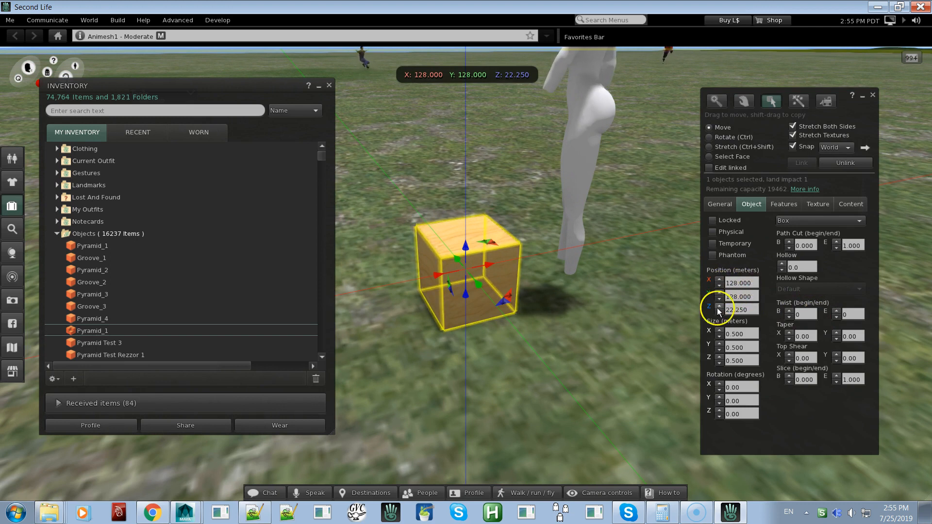
{"action": "key", "text": "alt"}
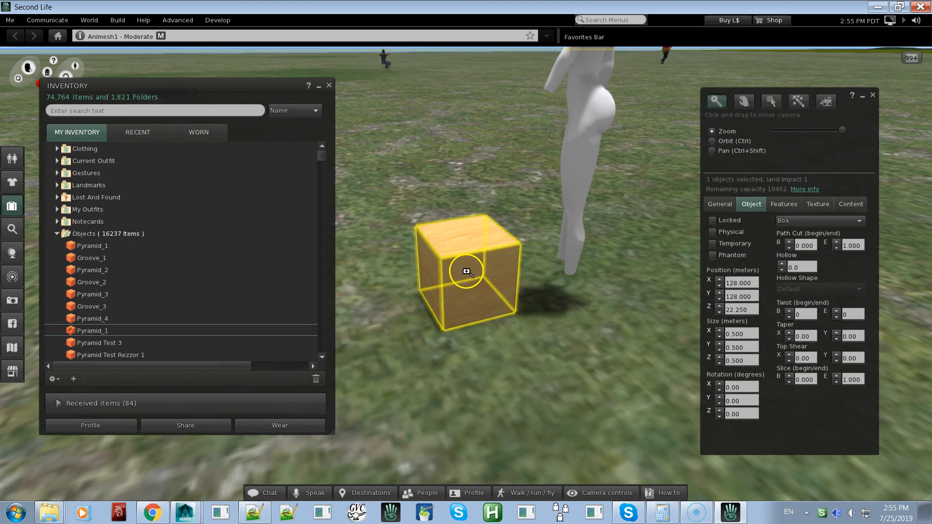
{"action": "left_click_drag", "start_coordinate": [466, 271], "coordinate": [466, 275], "text": "alt"}
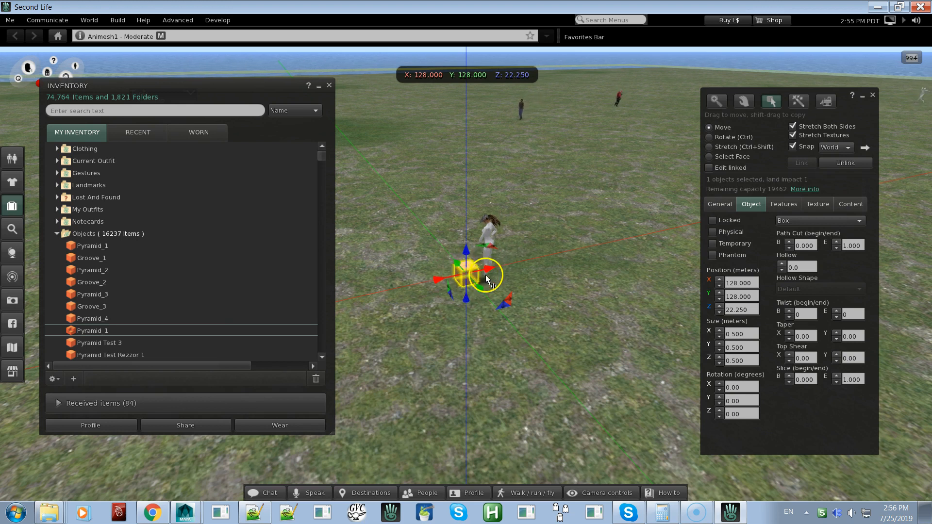
{"action": "key", "text": "Escape"}
{"action": "left_click_drag", "start_coordinate": [464, 274], "coordinate": [468, 277], "text": "alt"}
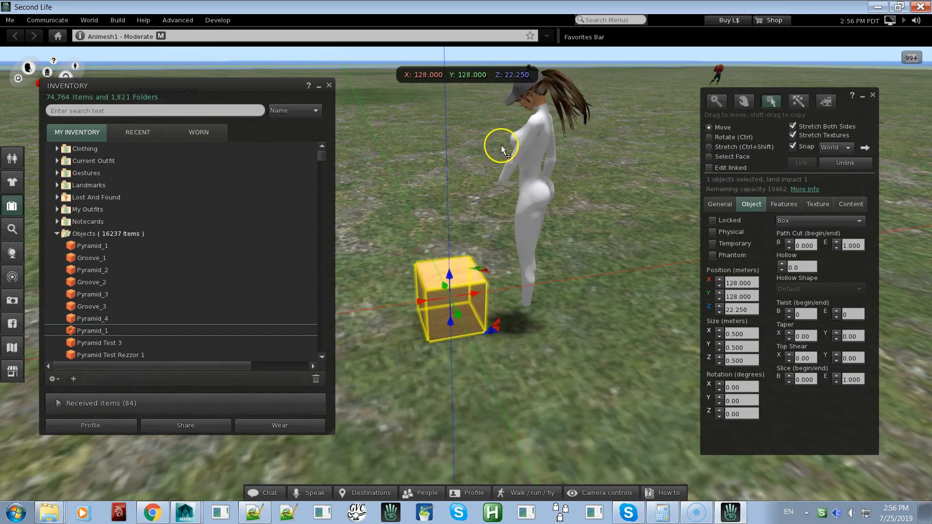
{"action": "left_click_drag", "start_coordinate": [446, 275], "coordinate": [466, 273], "text": "alt"}
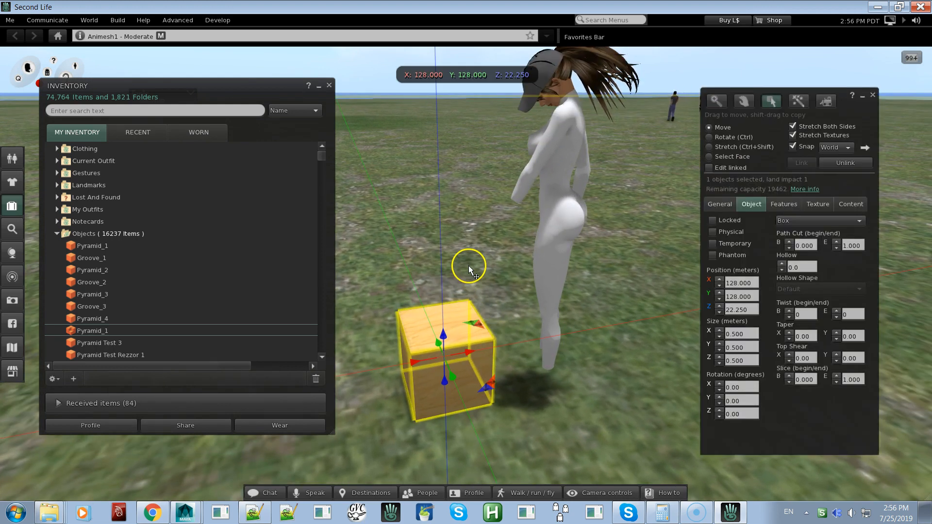
Add the seven inventory objects Pyramid_1 to Pyramid_4 and Groove_1 to Groove_3 to the wooden box's contents
{"action": "left_click", "coordinate": [851, 205]}
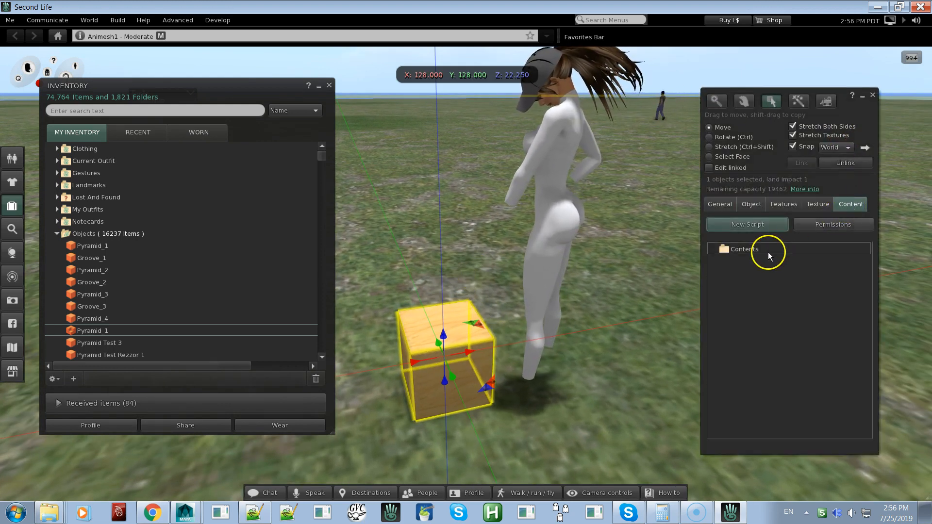
{"action": "left_click", "coordinate": [94, 246]}
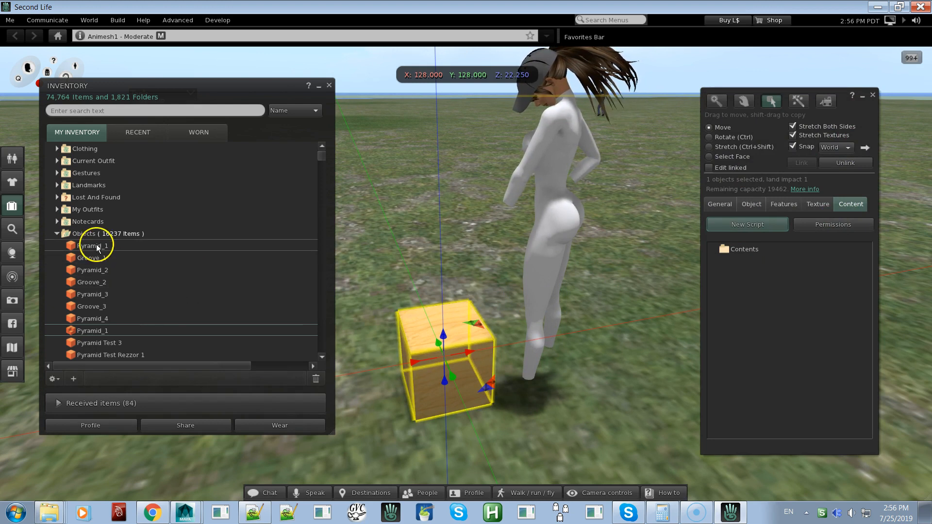
{"action": "left_click", "coordinate": [98, 319], "text": "shift"}
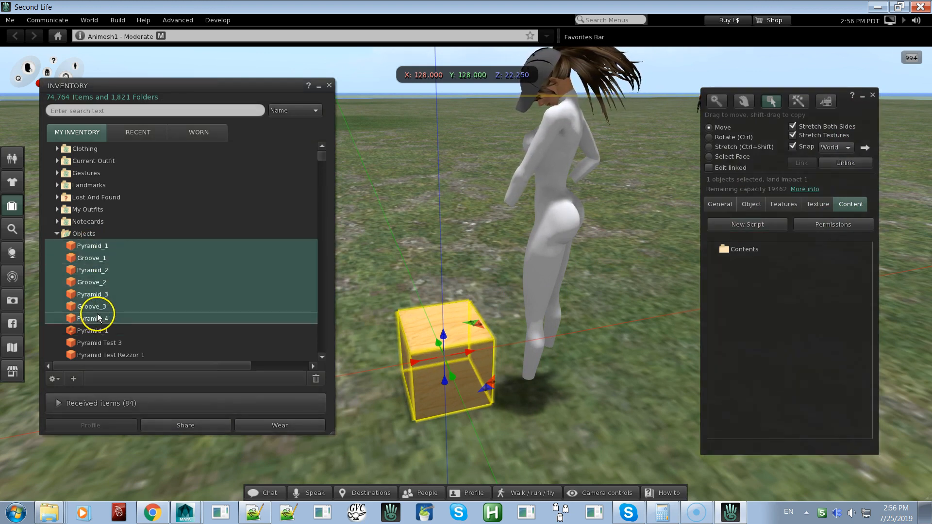
{"action": "left_click_drag", "start_coordinate": [114, 246], "coordinate": [759, 301]}
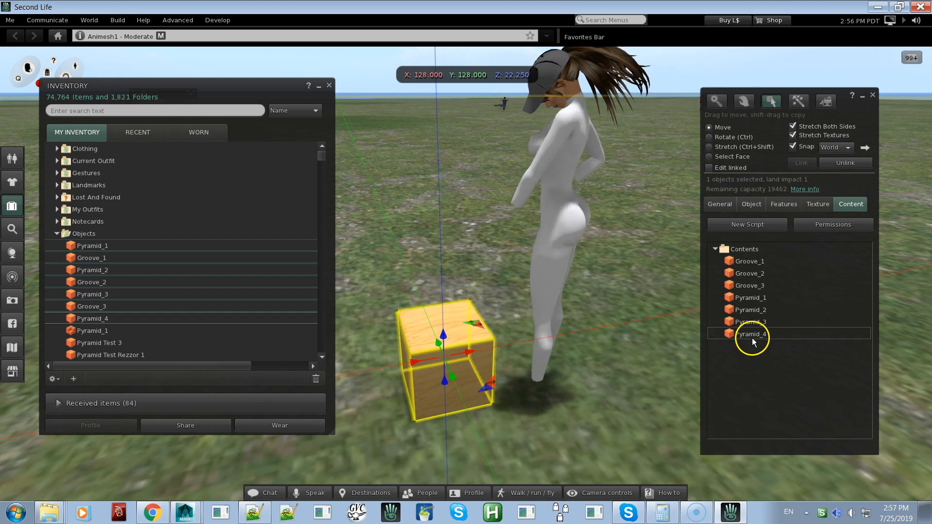
Create a new script in the box and load DemoVideo of Pyramid.lsl from the Demo Video Files folder into it
{"action": "left_click", "coordinate": [759, 226]}
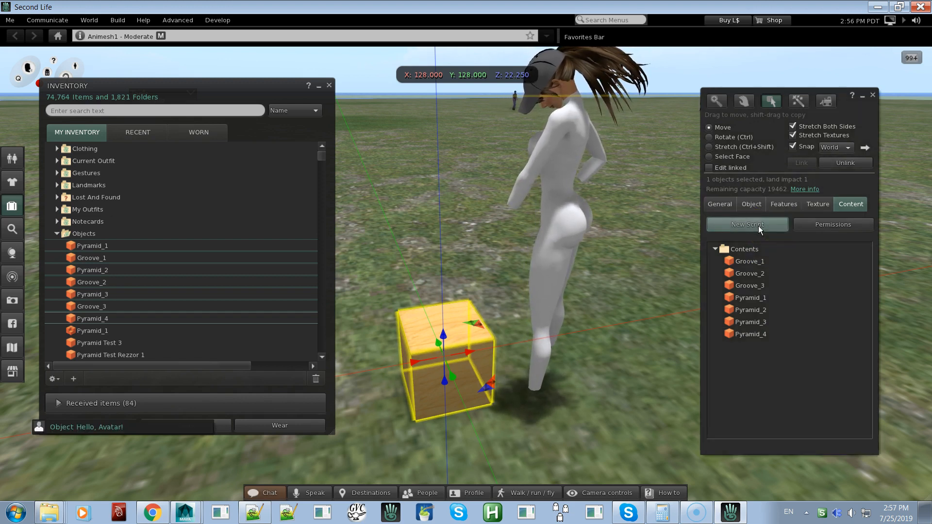
{"action": "left_click", "coordinate": [747, 298]}
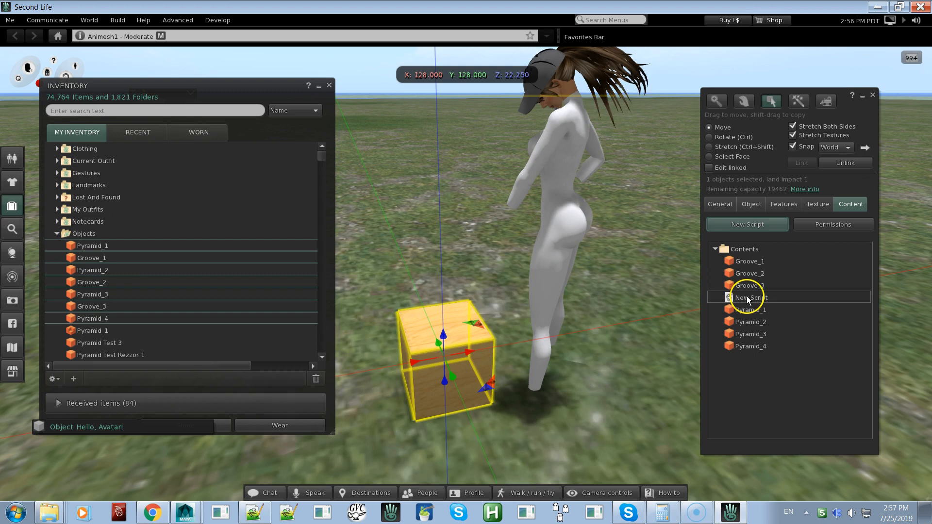
{"action": "double_click", "coordinate": [747, 298]}
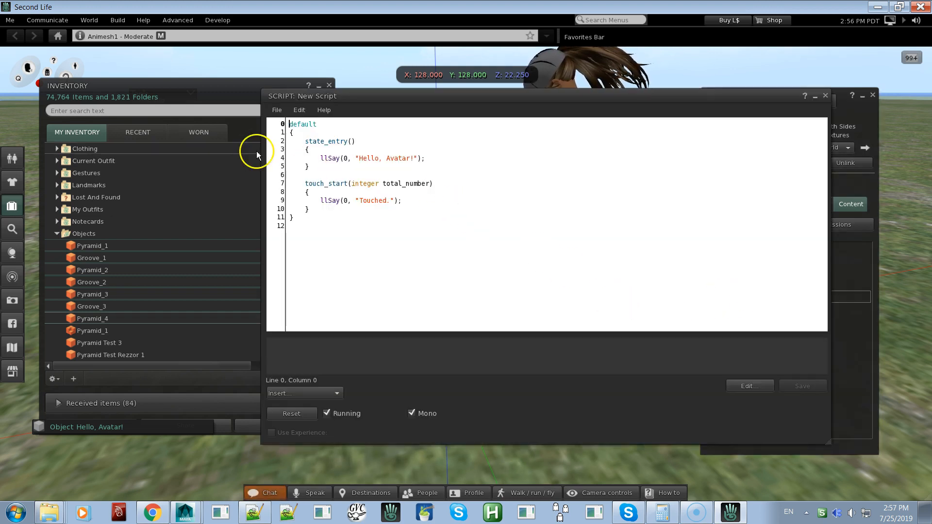
{"action": "left_click", "coordinate": [278, 111]}
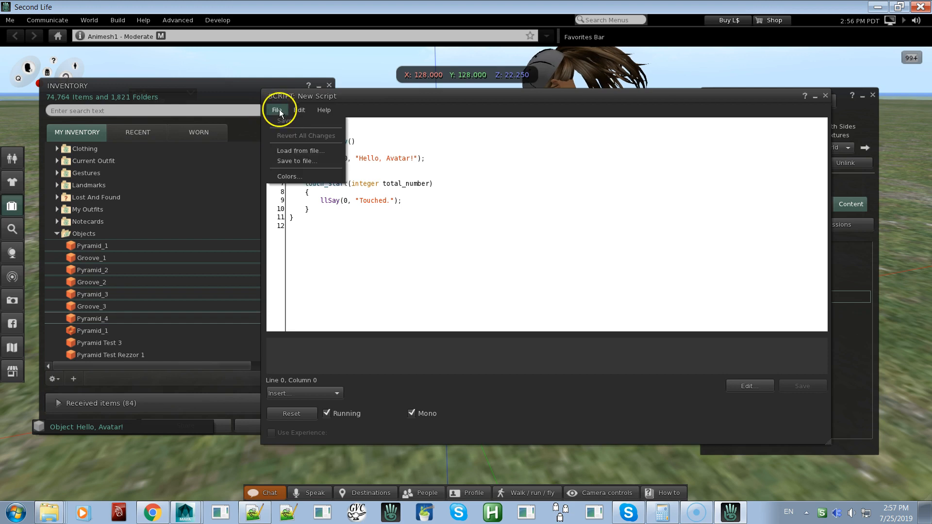
{"action": "left_click", "coordinate": [291, 152]}
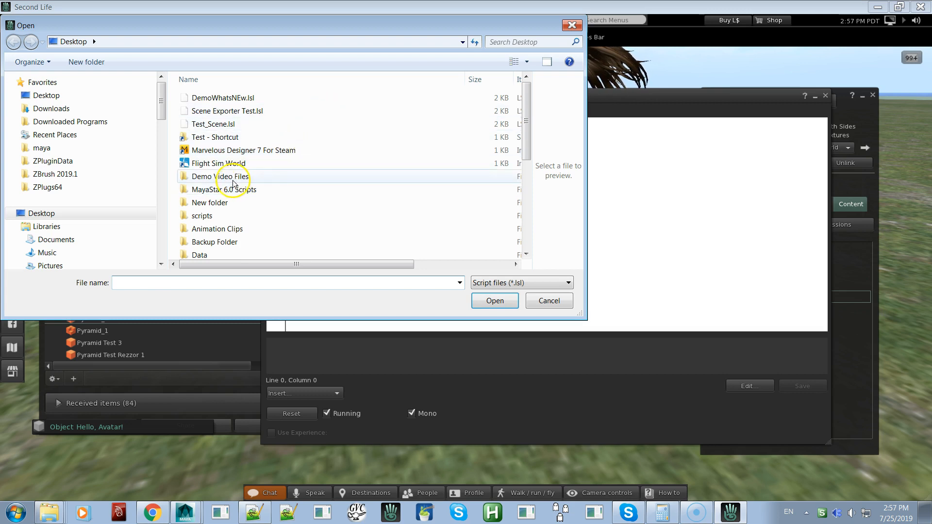
{"action": "double_click", "coordinate": [226, 178]}
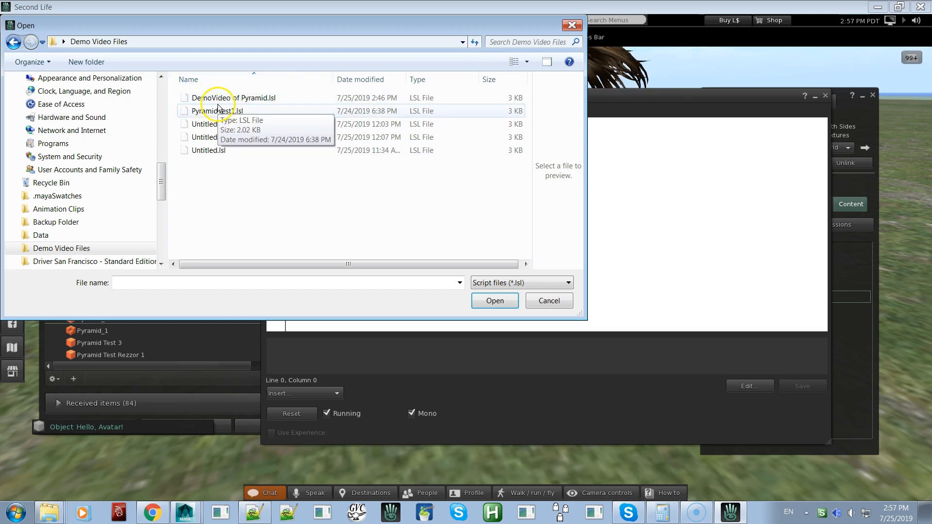
{"action": "double_click", "coordinate": [246, 98]}
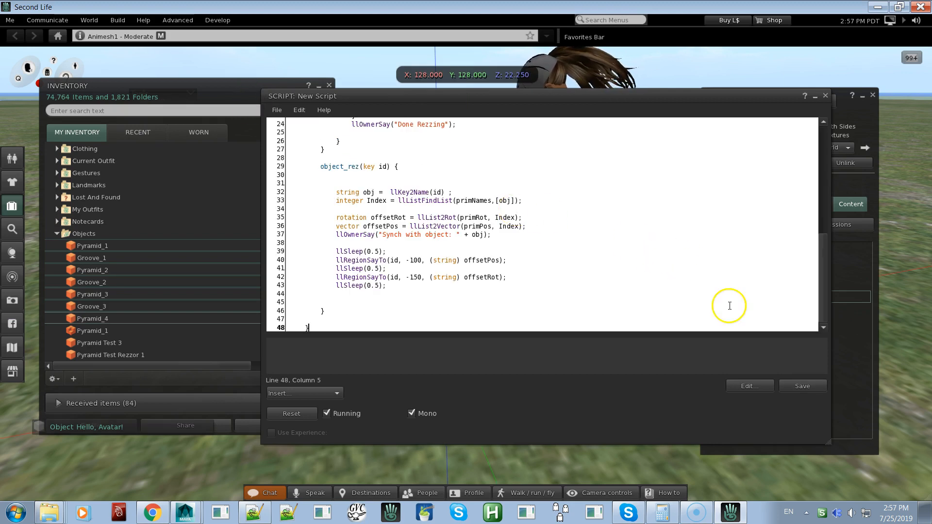
Review the loaded code, save the script, and close the script editor and the build window
{"action": "mouse_move", "coordinate": [823, 264]}
{"action": "left_mouse_down"}
{"action": "mouse_move", "coordinate": [815, 177]}
{"action": "mouse_move", "coordinate": [824, 267]}
{"action": "left_mouse_up"}
{"action": "left_click_drag", "start_coordinate": [808, 235], "coordinate": [790, 287]}
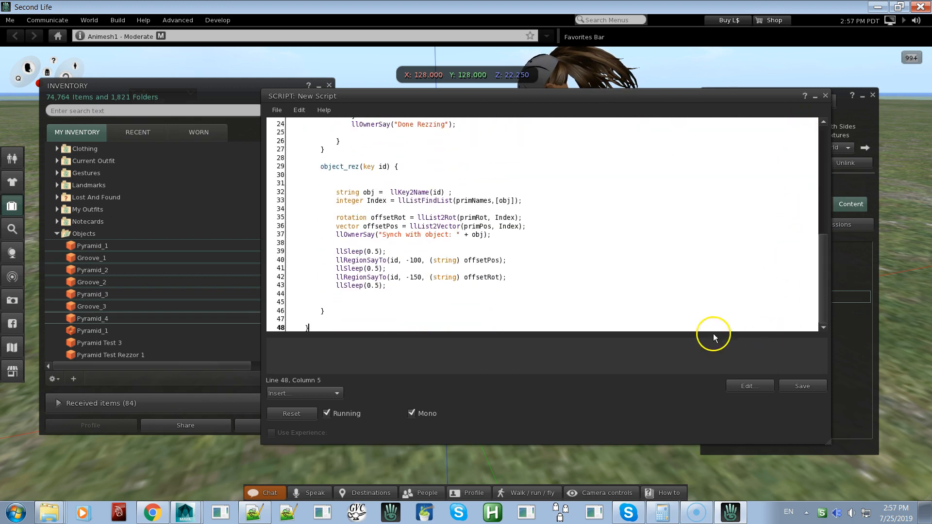
{"action": "left_click", "coordinate": [793, 387]}
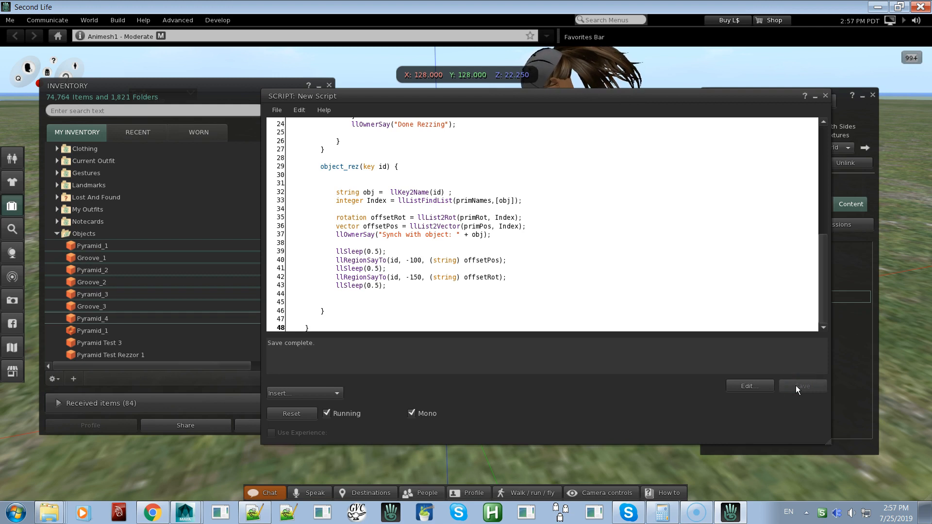
{"action": "left_click", "coordinate": [824, 95]}
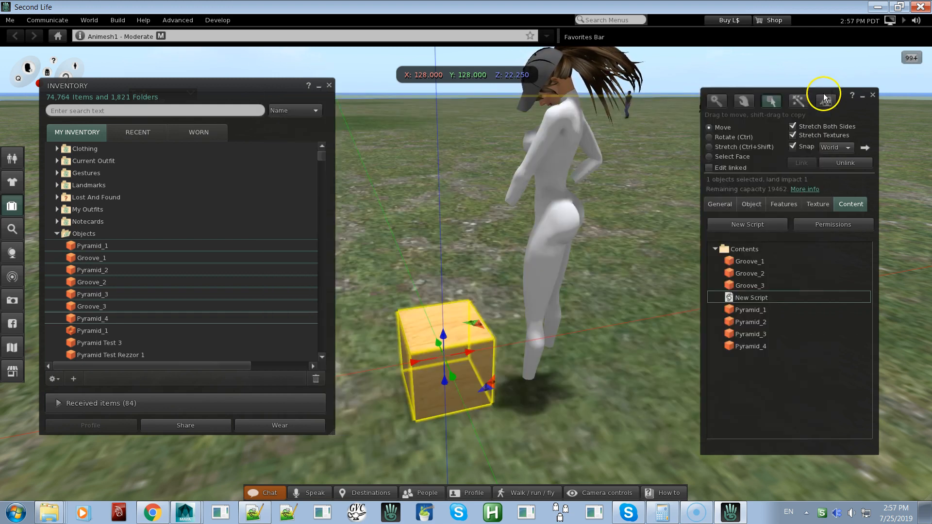
{"action": "left_click", "coordinate": [874, 95]}
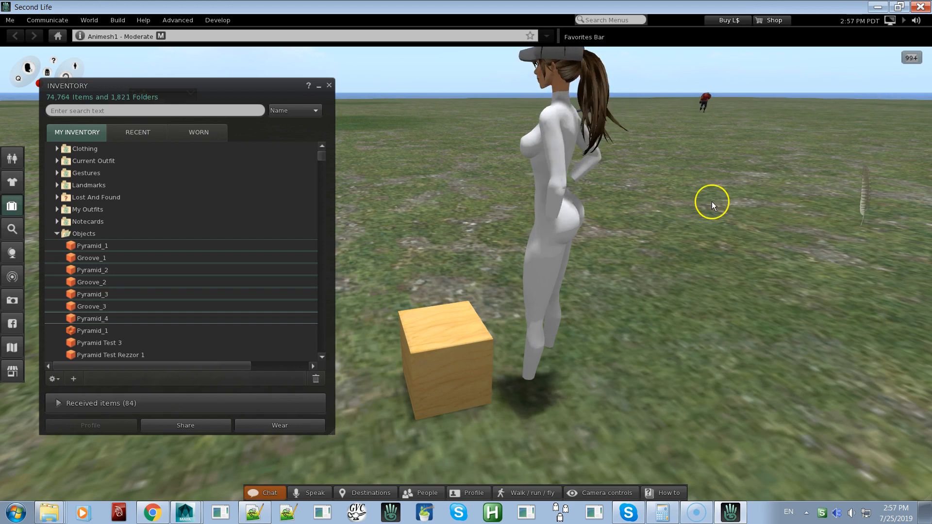
Touch the wooden box to rez all the pyramid's parts in position
{"action": "scroll", "coordinate": [575, 258], "scroll_direction": "down", "scroll_amount": 10}
{"action": "left_click_drag", "start_coordinate": [466, 273], "coordinate": [467, 274], "text": "ctrl+alt+shift"}
{"action": "left_click", "coordinate": [476, 278]}
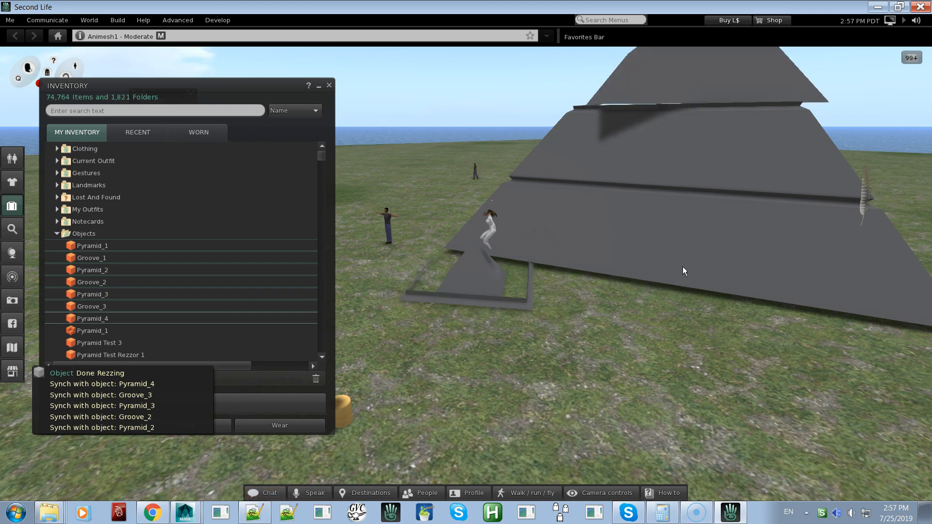
Inspect the rezzed pyramid up close and open its lowest groove for editing to check its position, size and rotation
{"action": "left_click", "coordinate": [680, 262], "text": "alt"}
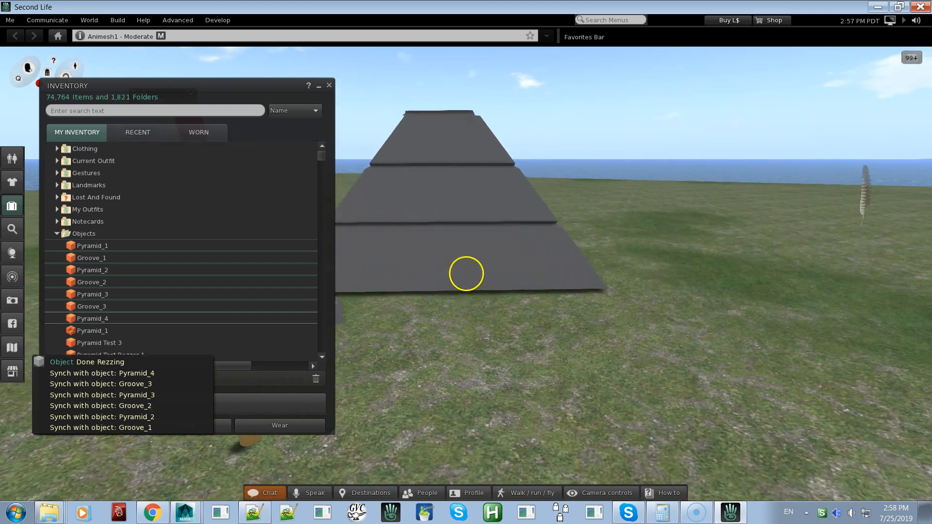
{"action": "left_click", "coordinate": [467, 271], "text": "alt"}
{"action": "left_click_drag", "start_coordinate": [466, 274], "coordinate": [480, 274], "text": "ctrl+alt"}
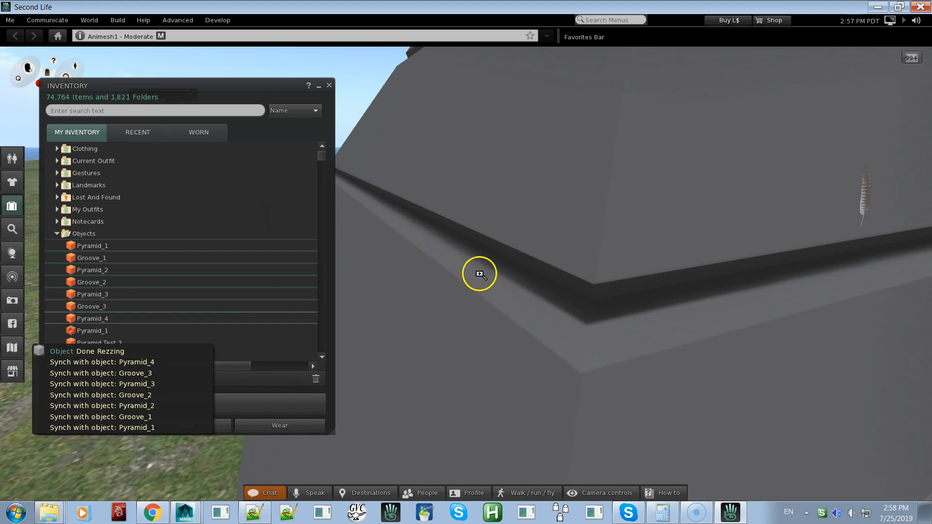
{"action": "right_click", "coordinate": [529, 292]}
{"action": "left_click", "coordinate": [548, 305]}
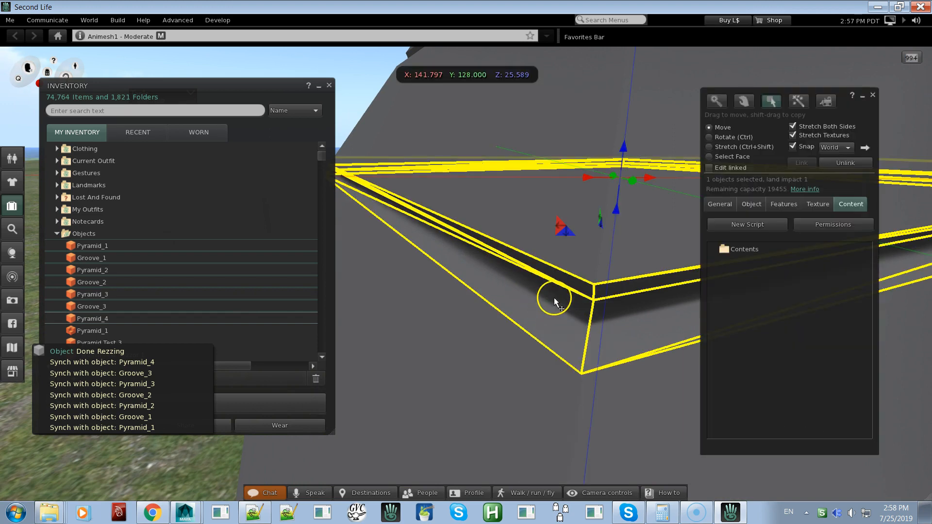
{"action": "left_click", "coordinate": [751, 204]}
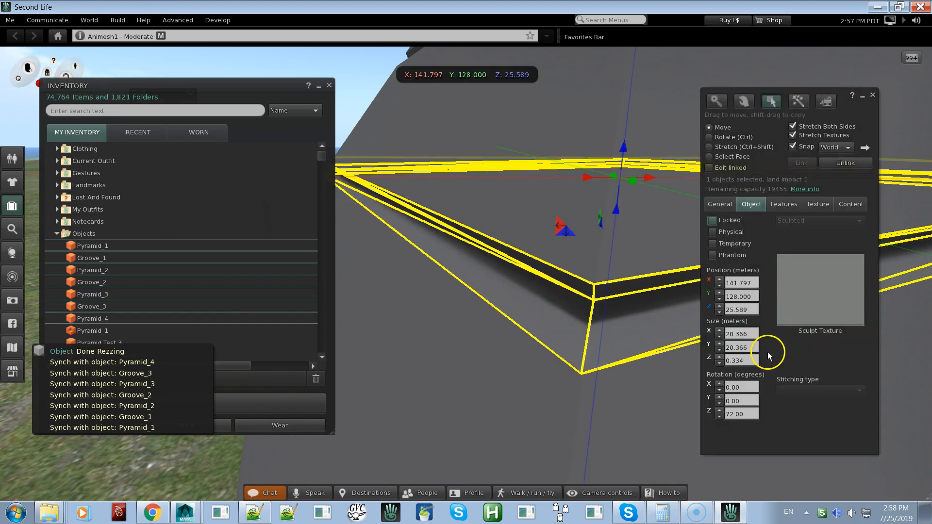
{"action": "left_click_drag", "start_coordinate": [534, 298], "coordinate": [450, 327], "text": "alt"}
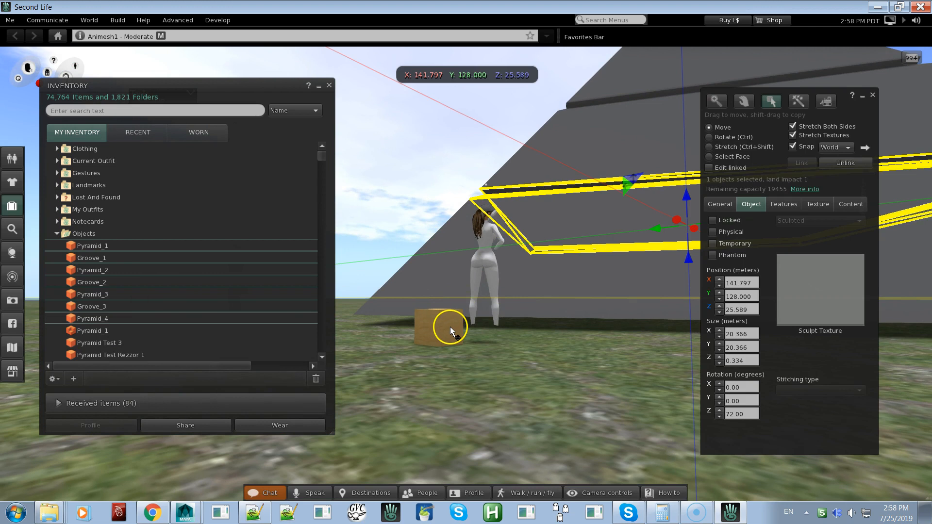
Select the bottom tier of the rezzed pyramid and delete it
{"action": "right_click", "coordinate": [450, 327]}
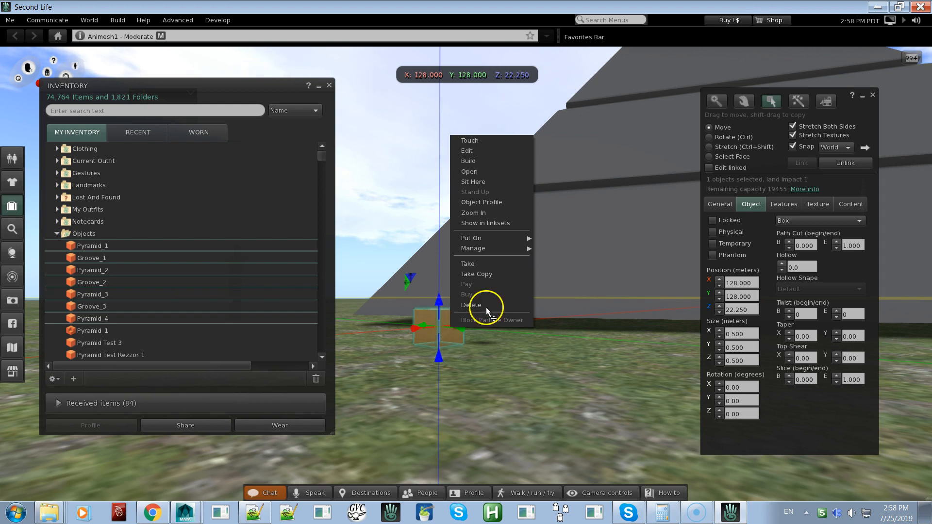
{"action": "left_click_drag", "start_coordinate": [591, 223], "coordinate": [509, 282], "text": "alt"}
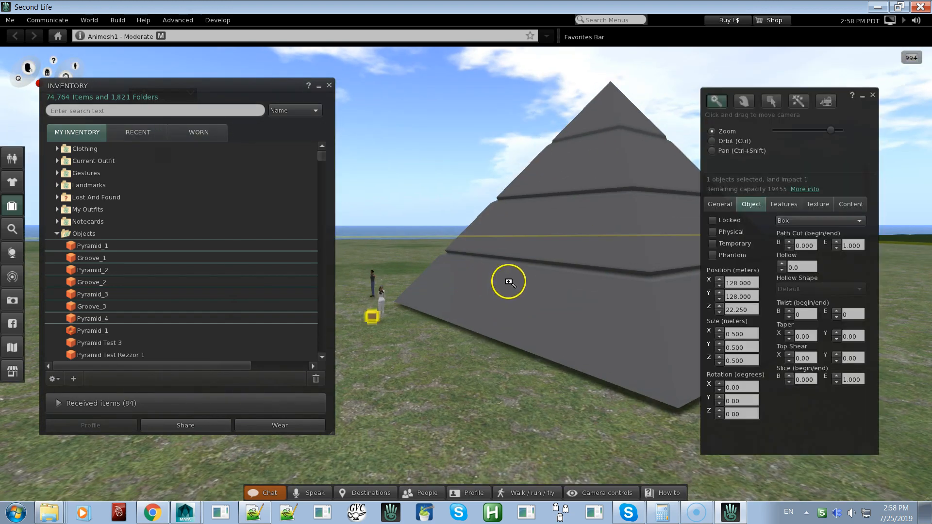
{"action": "left_click", "coordinate": [524, 297]}
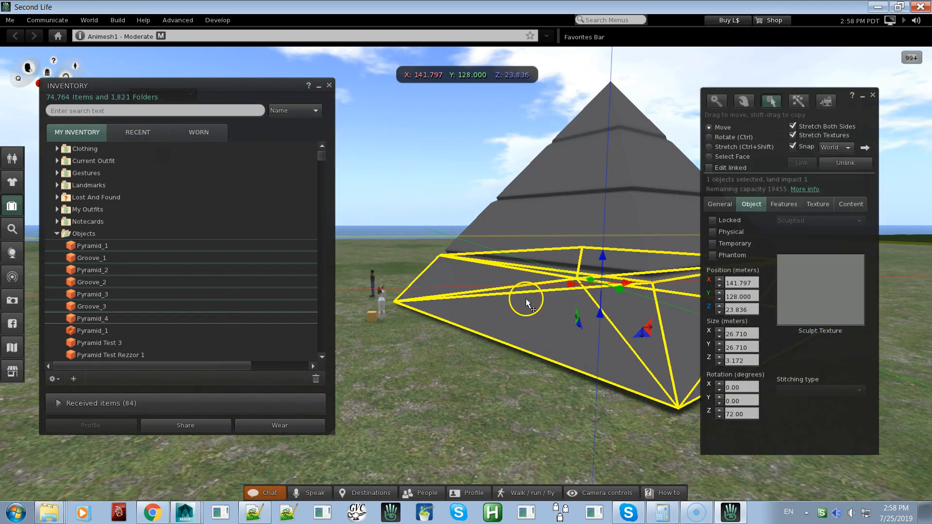
{"action": "left_click", "coordinate": [373, 315]}
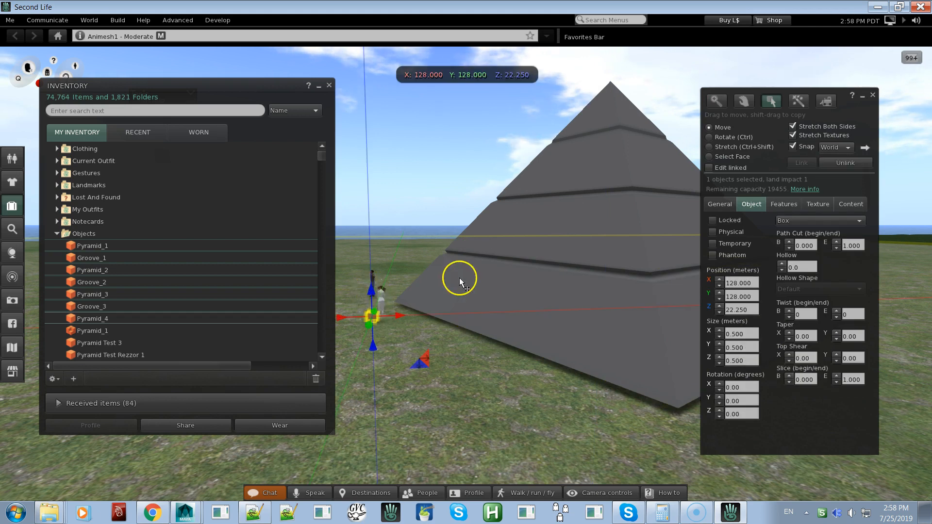
{"action": "left_click", "coordinate": [550, 300]}
{"action": "left_click", "coordinate": [545, 303]}
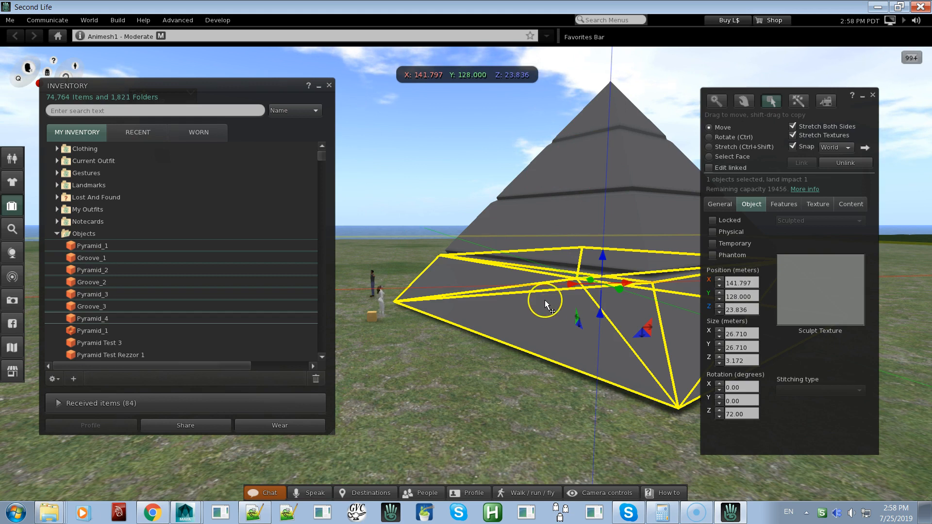
{"action": "key", "text": "Delete"}
Select all the remaining grooves and tiers of the pyramid together and delete them, leaving the wooden box
{"action": "left_click", "coordinate": [530, 264]}
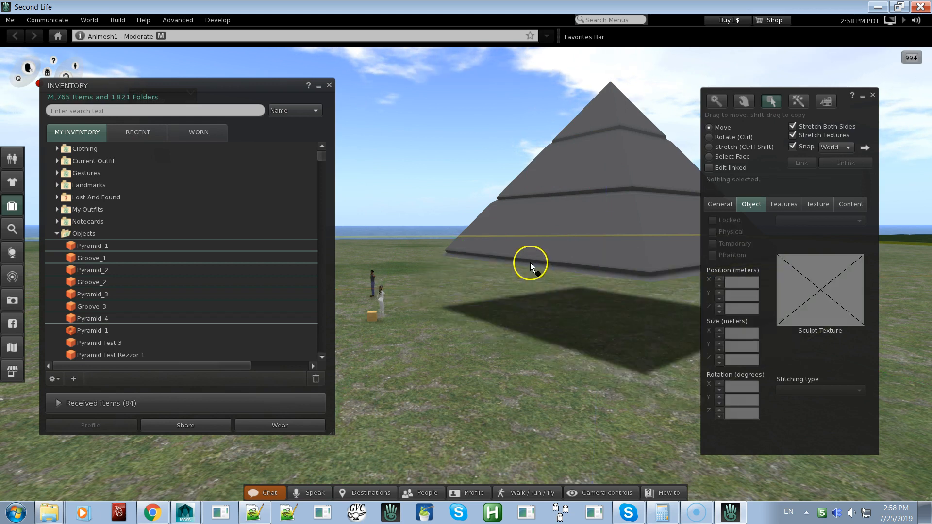
{"action": "left_click", "coordinate": [544, 212], "text": "shift"}
{"action": "left_click", "coordinate": [551, 193], "text": "shift"}
{"action": "left_click", "coordinate": [557, 161], "text": "shift"}
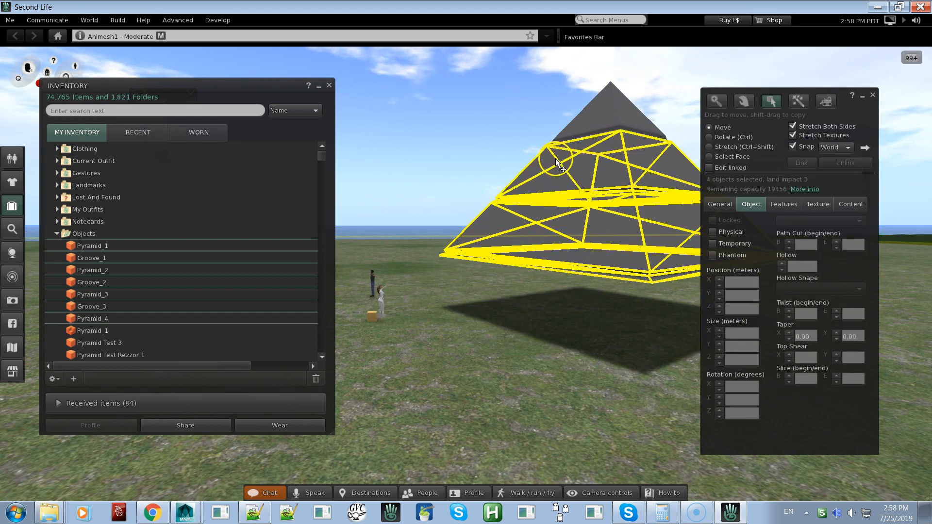
{"action": "left_click", "coordinate": [574, 130], "text": "shift"}
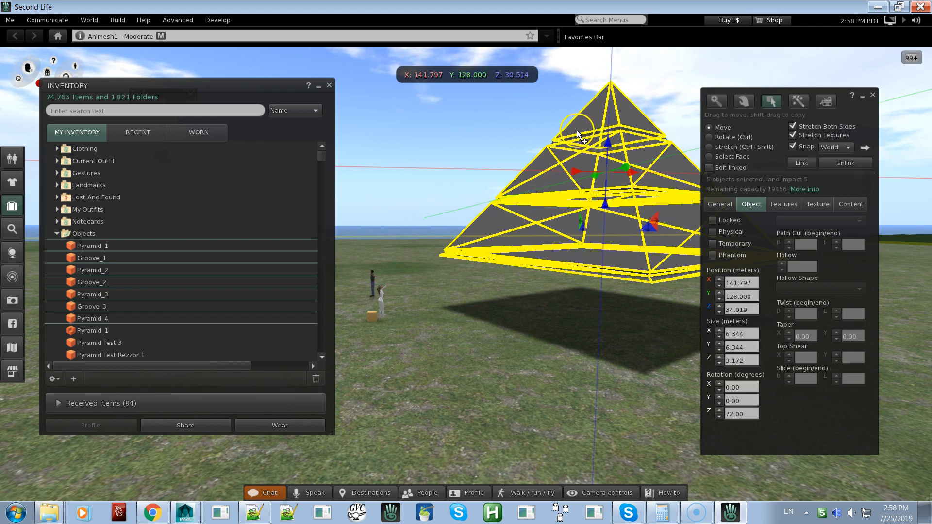
{"action": "left_click", "coordinate": [577, 136], "text": "shift"}
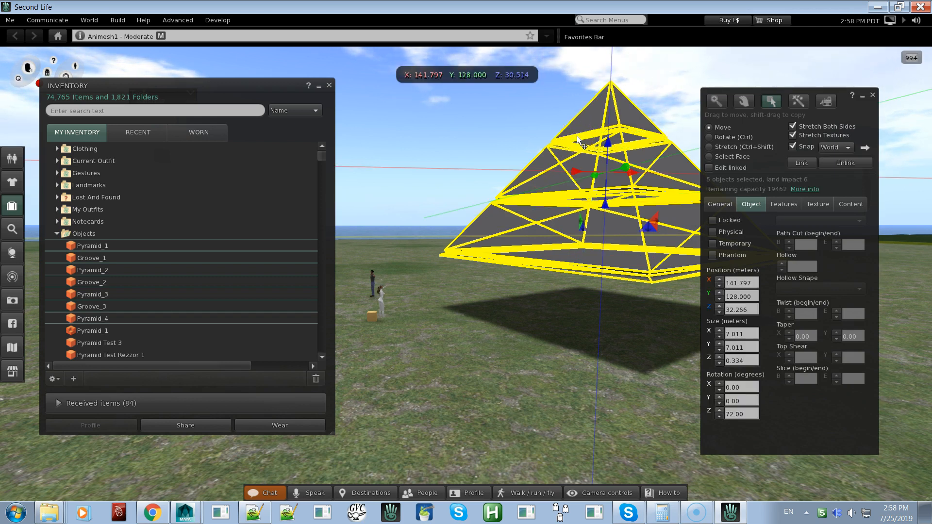
{"action": "key", "text": "Delete"}
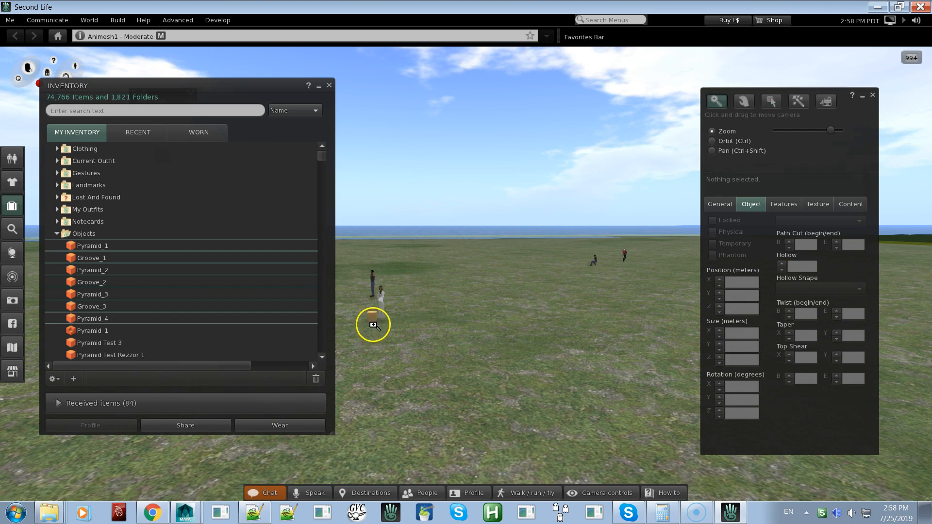
Open the wooden box for editing, flatten it to 0.010 m at ground level, and stretch its height back up to about 0.414 m
{"action": "left_click", "coordinate": [371, 316], "text": "alt"}
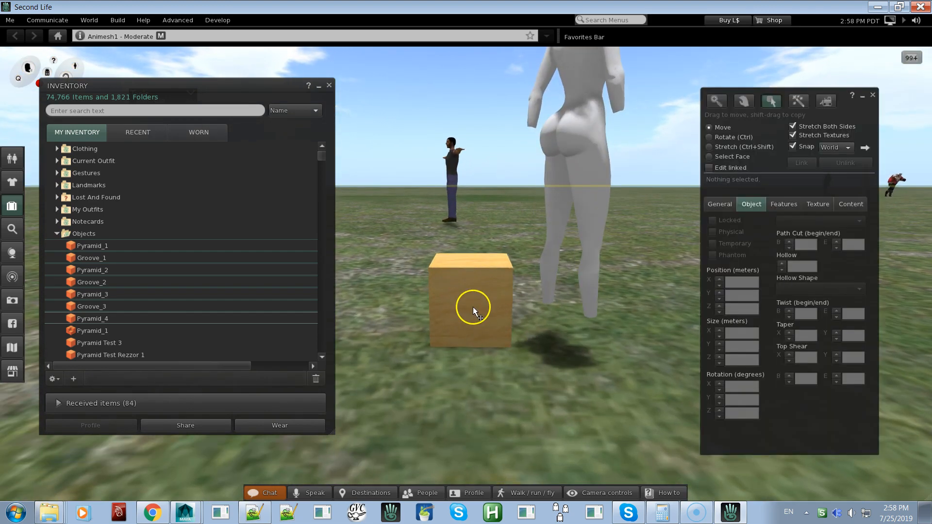
{"action": "right_click", "coordinate": [474, 307]}
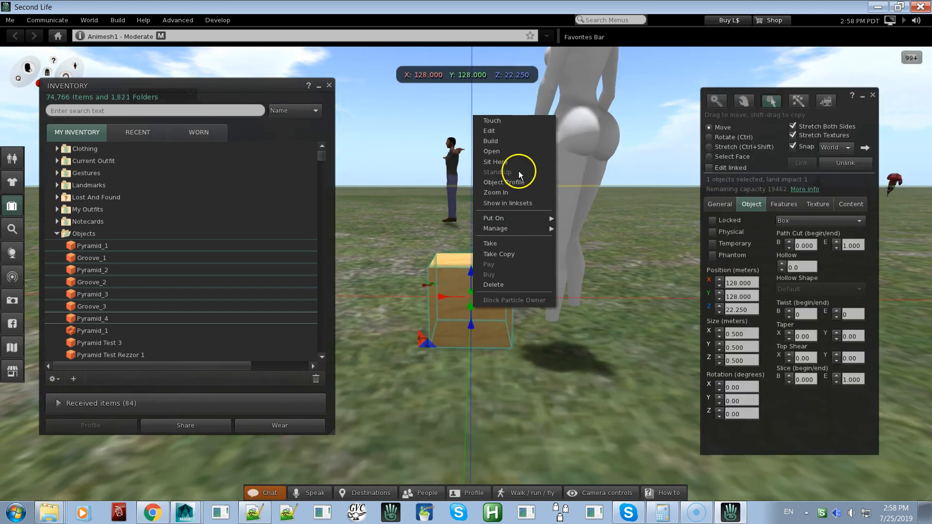
{"action": "left_click", "coordinate": [500, 131]}
{"action": "key", "text": "ctrl+shift"}
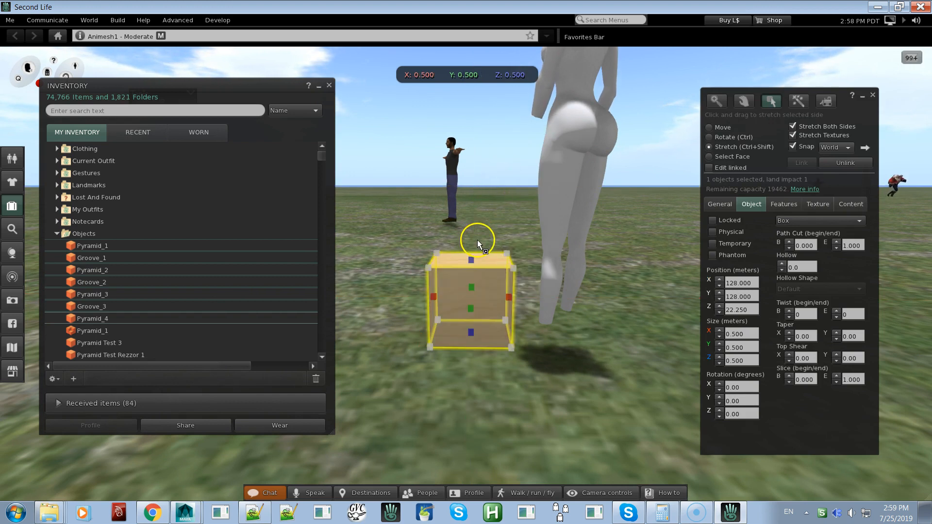
{"action": "left_click_drag", "start_coordinate": [470, 259], "coordinate": [470, 304]}
{"action": "key", "text": "ctrl+shift"}
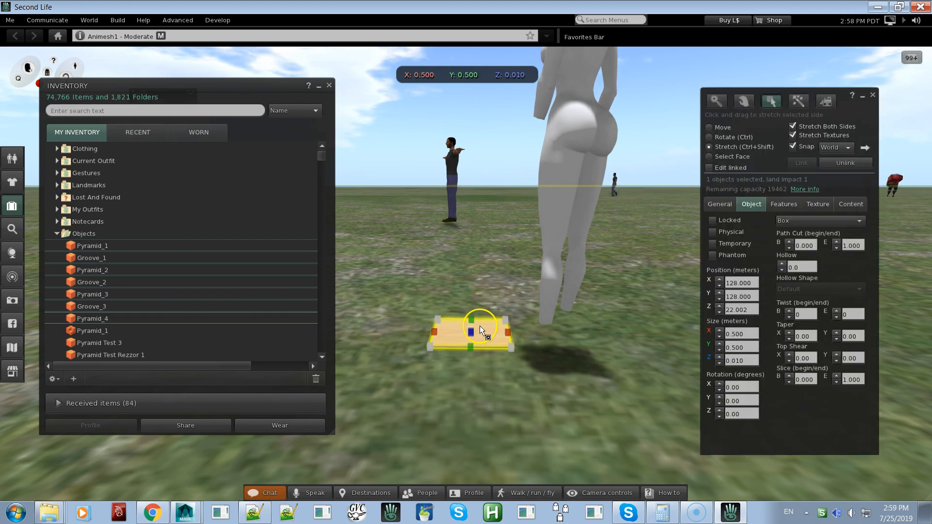
{"action": "left_click_drag", "start_coordinate": [470, 330], "coordinate": [499, 277]}
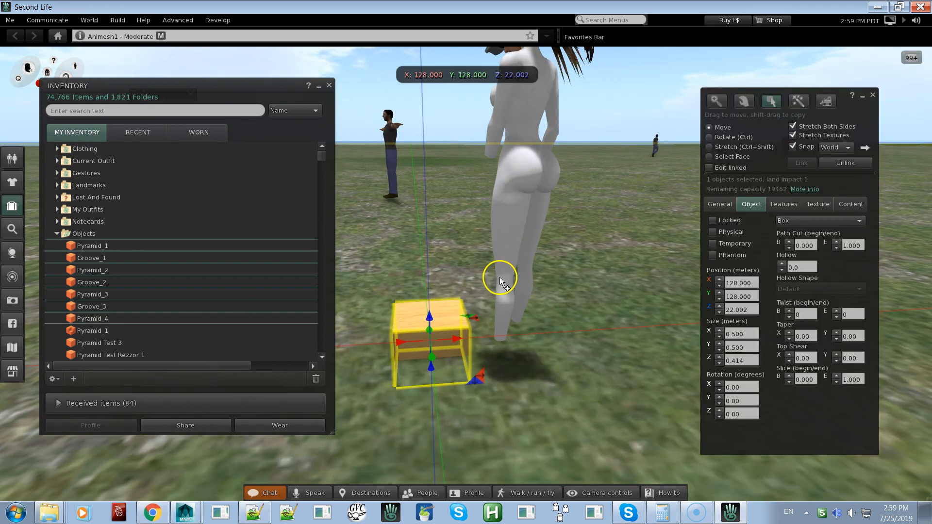
{"action": "left_click", "coordinate": [873, 97]}
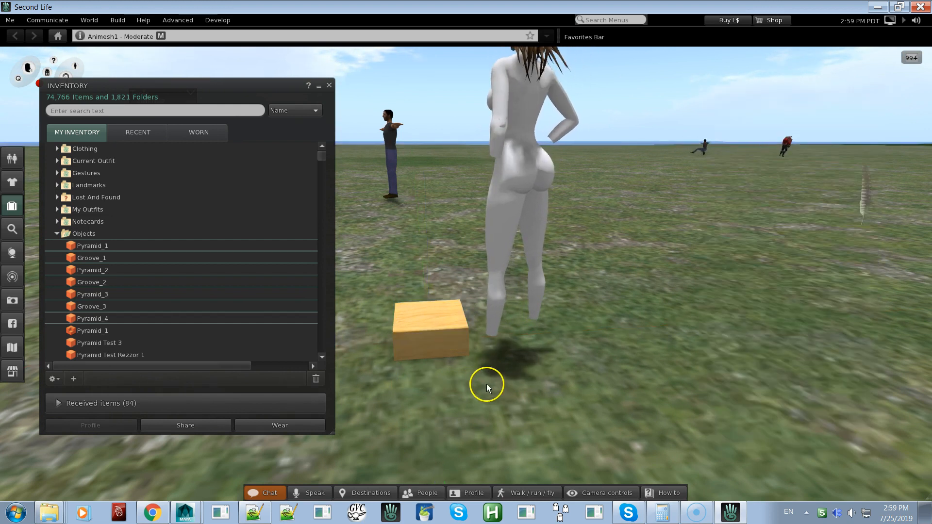
Touch the resized box to rez the pyramid's parts again and inspect the assembled pyramid
{"action": "key", "text": "Escape"}
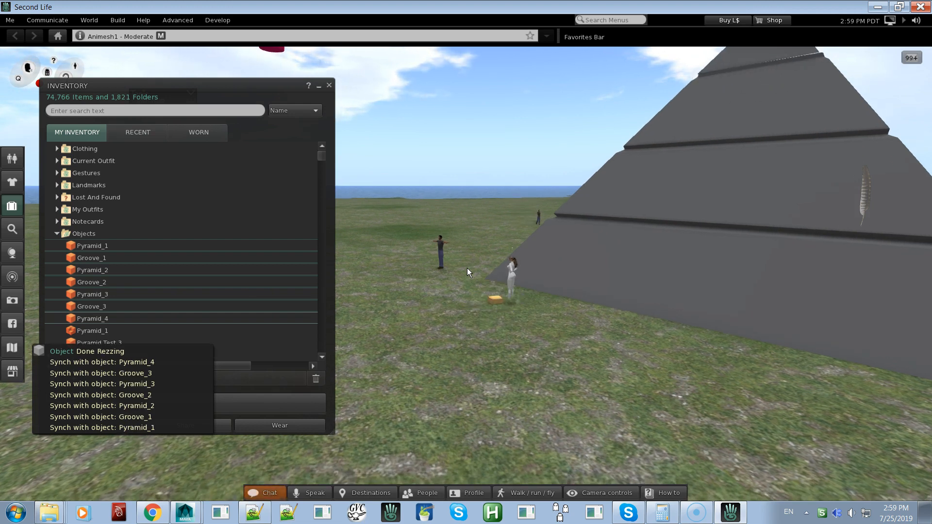
{"action": "left_click", "coordinate": [618, 298], "text": "alt"}
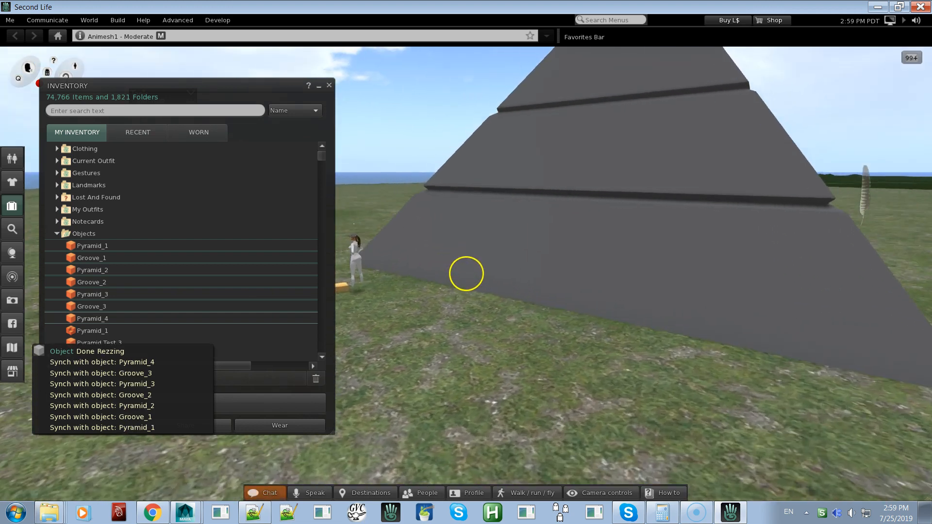
{"action": "mouse_move", "coordinate": [466, 273]}
{"action": "left_mouse_down", "text": "alt"}
{"action": "mouse_move", "coordinate": [485, 274]}
{"action": "mouse_move", "coordinate": [466, 273]}
{"action": "left_mouse_up", "text": "alt"}
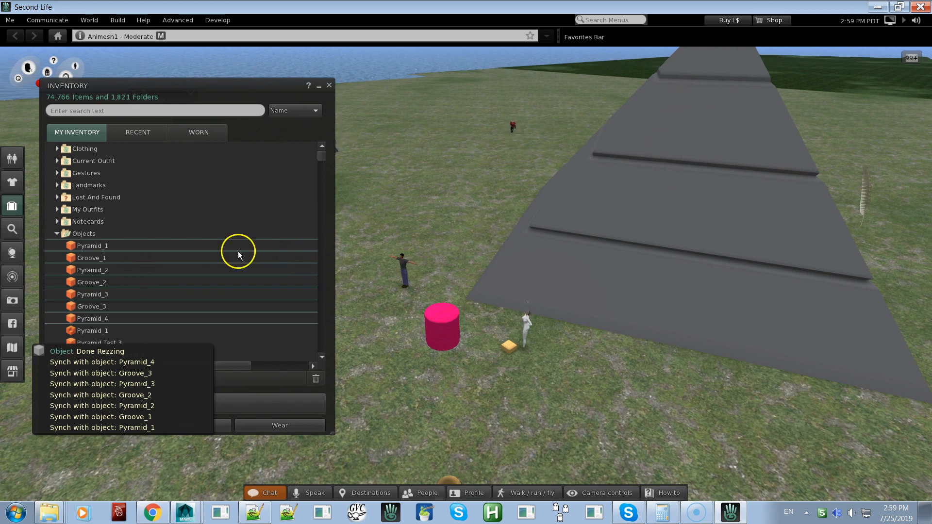
{"action": "left_click", "coordinate": [624, 284]}
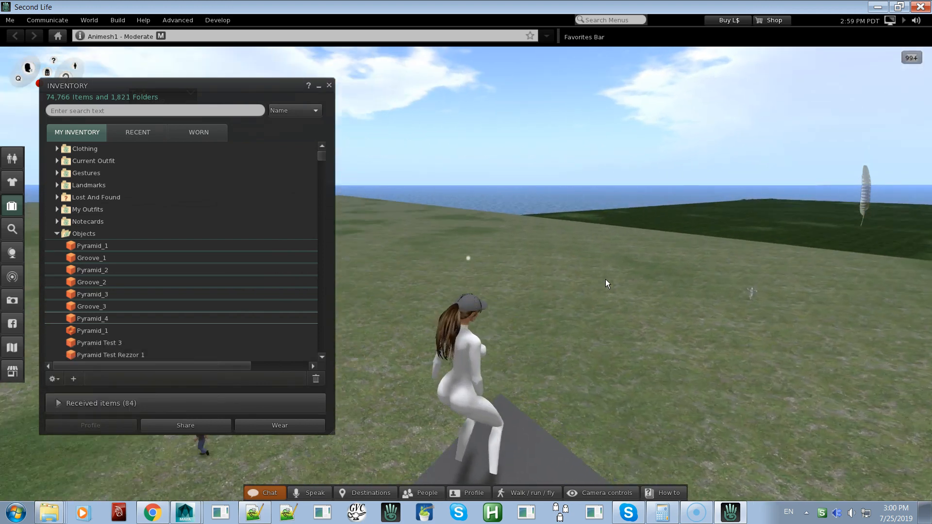
Move the avatar down off the pyramid's peak and back to the ground near the box
{"action": "key", "text": "Up"}
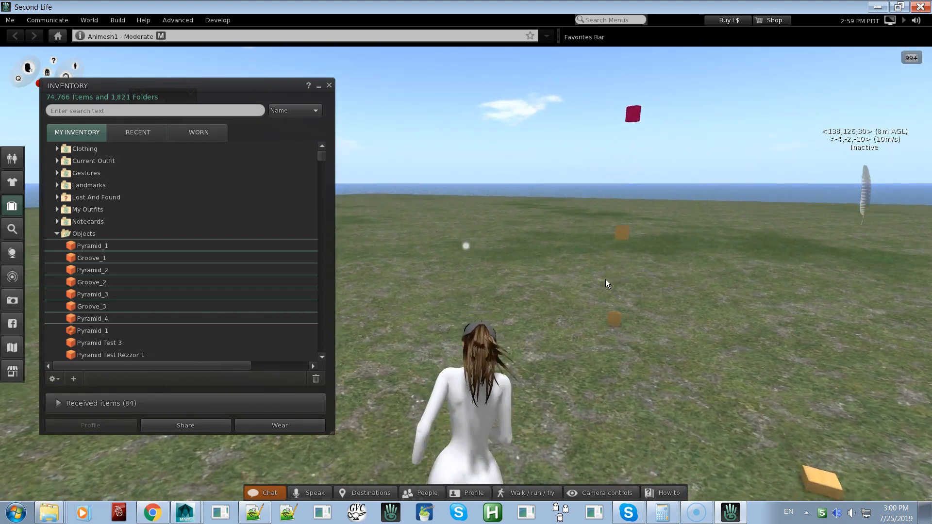
{"action": "key", "text": "Right"}
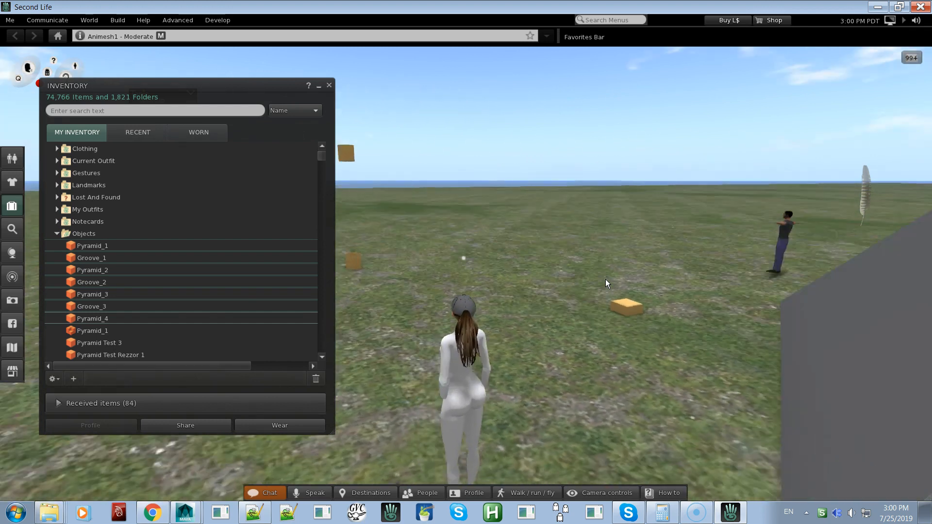
{"action": "key", "text": "Right"}
{"action": "left_click", "coordinate": [603, 262], "text": "alt"}
{"action": "left_click_drag", "start_coordinate": [603, 262], "coordinate": [466, 272], "text": "alt"}
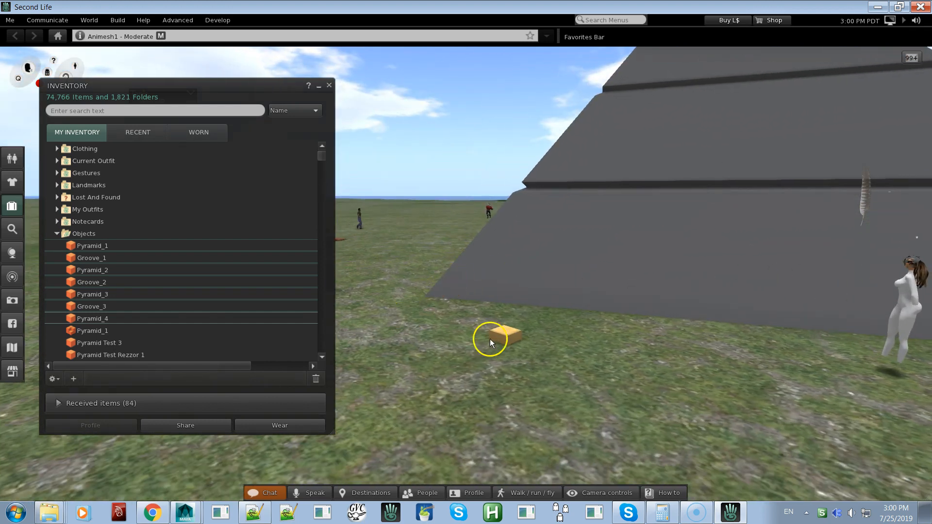
Open the wooden box for editing, set its Z rotation to 45 degrees, and close the build window
{"action": "right_click", "coordinate": [505, 340]}
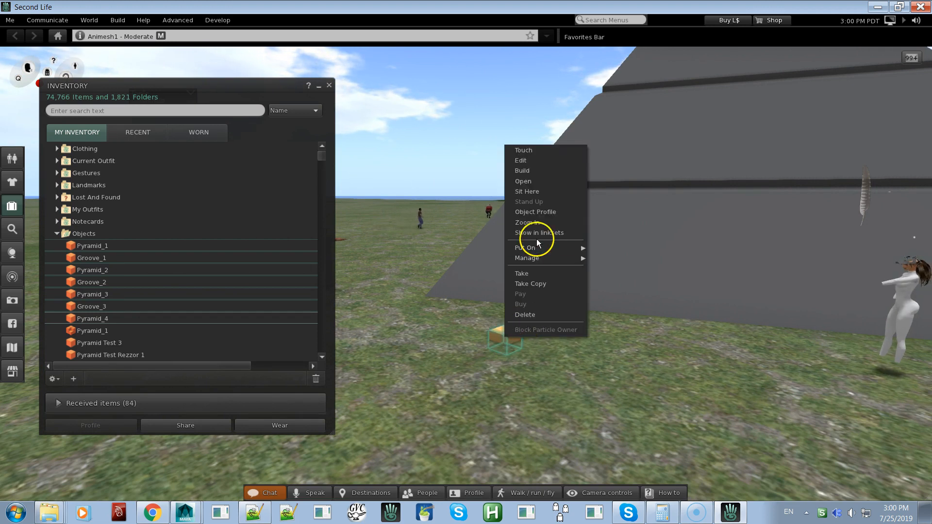
{"action": "left_click", "coordinate": [535, 161]}
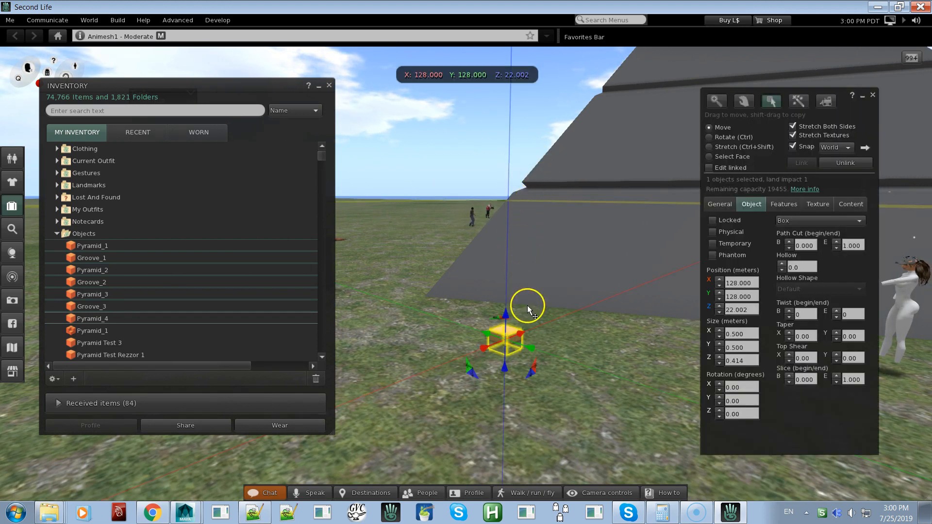
{"action": "left_click_drag", "start_coordinate": [512, 334], "coordinate": [468, 270], "text": "alt"}
{"action": "left_click_drag", "start_coordinate": [482, 323], "coordinate": [427, 359], "text": "ctrl"}
{"action": "left_click_drag", "start_coordinate": [381, 401], "coordinate": [371, 400], "text": "ctrl"}
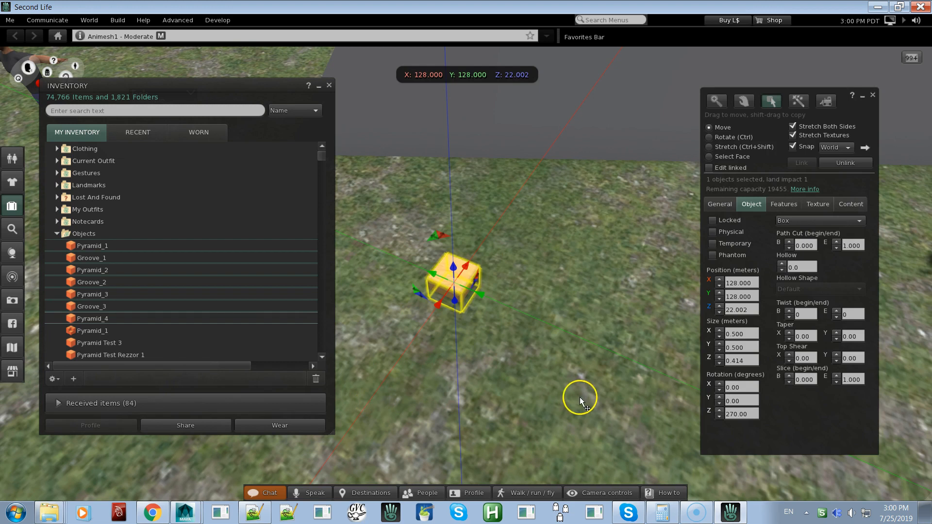
{"action": "left_click_drag", "start_coordinate": [751, 414], "coordinate": [730, 414]}
{"action": "type", "text": "45"}
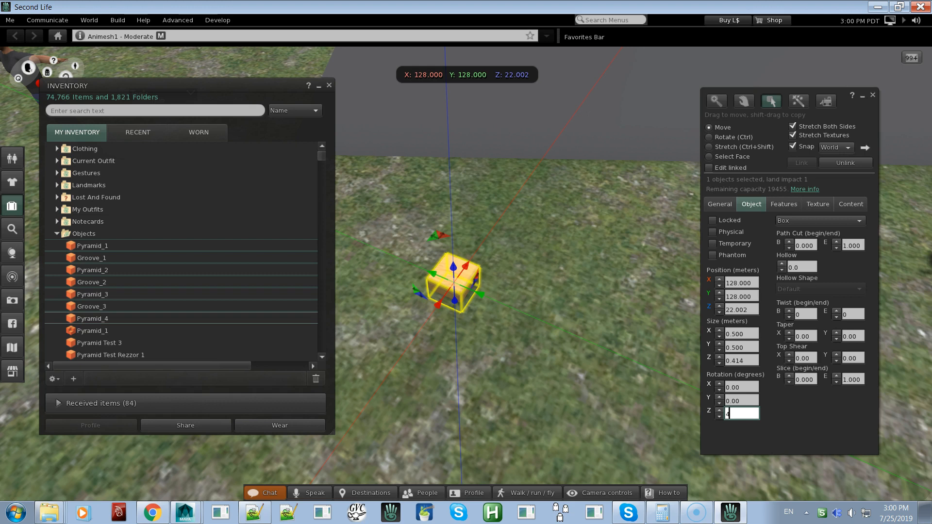
{"action": "key", "text": "Return"}
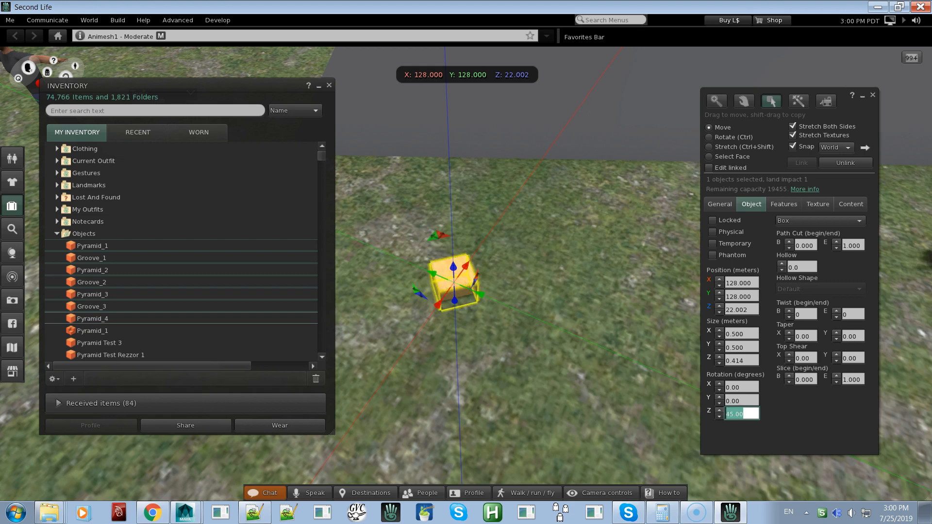
{"action": "left_click", "coordinate": [872, 96]}
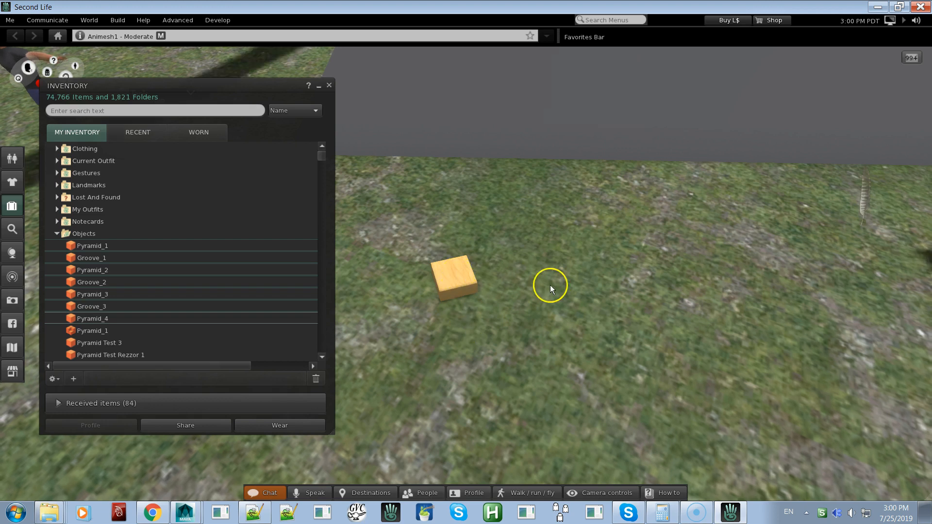
Touch the rotated box to rez a second set of pyramid parts and inspect how the two pyramids overlap
{"action": "left_click", "coordinate": [466, 274]}
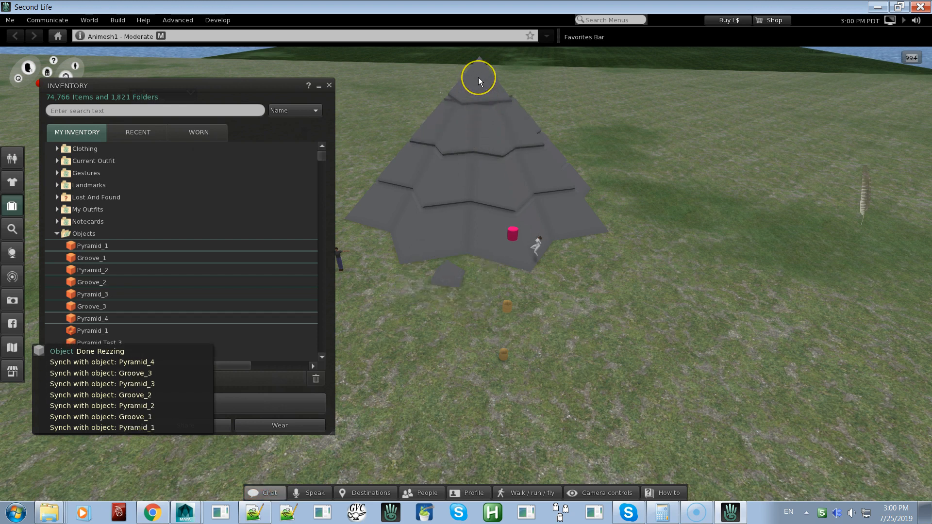
{"action": "left_click_drag", "start_coordinate": [485, 127], "coordinate": [467, 266], "text": "alt"}
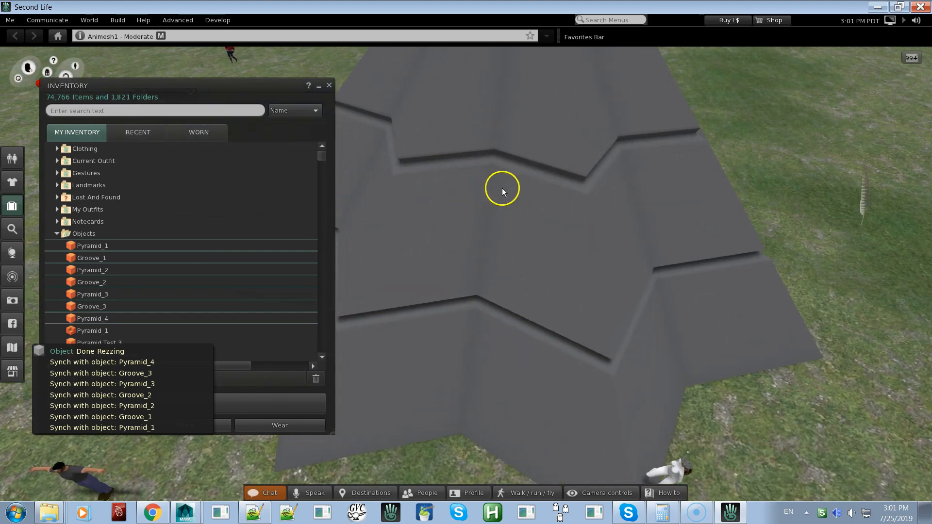
{"action": "left_click_drag", "start_coordinate": [502, 188], "coordinate": [465, 273], "text": "alt"}
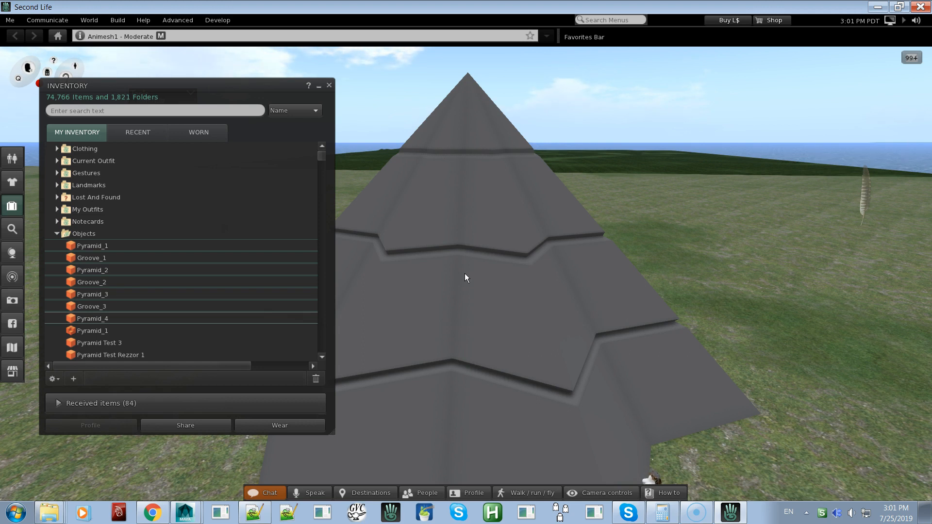
{"action": "left_click_drag", "start_coordinate": [469, 262], "coordinate": [466, 274], "text": "alt"}
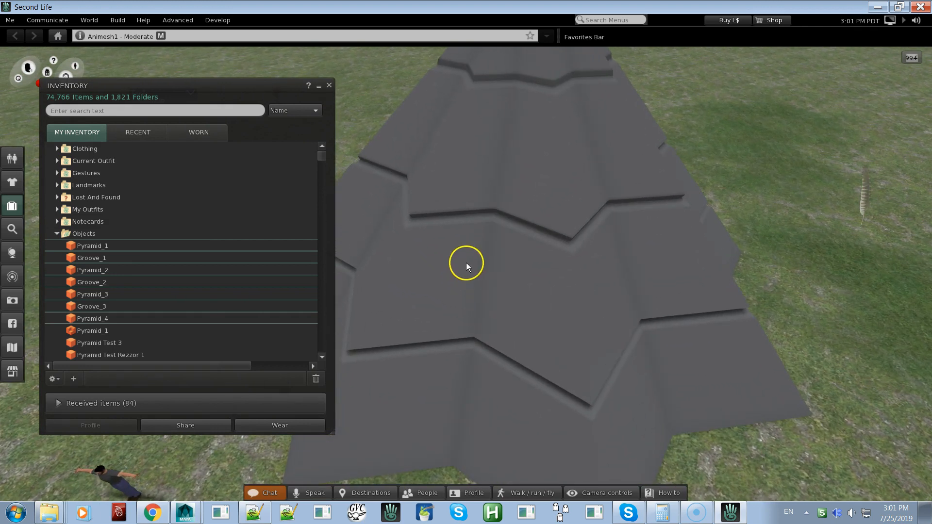
{"action": "left_click_drag", "start_coordinate": [466, 273], "coordinate": [466, 275], "text": "ctrl+alt"}
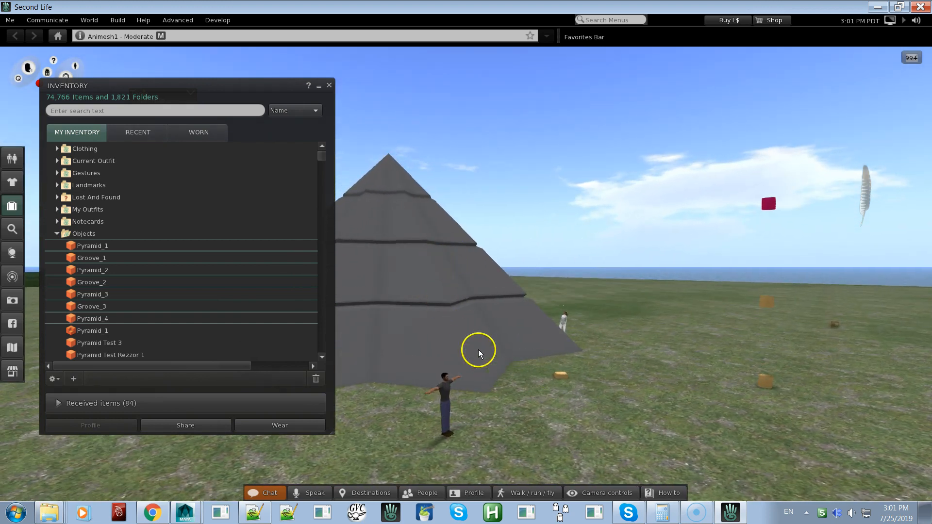
Open a pyramid section for editing, add the overlapping pyramid and groove parts to the selection, and delete them
{"action": "right_click", "coordinate": [440, 245]}
{"action": "left_click", "coordinate": [451, 245]}
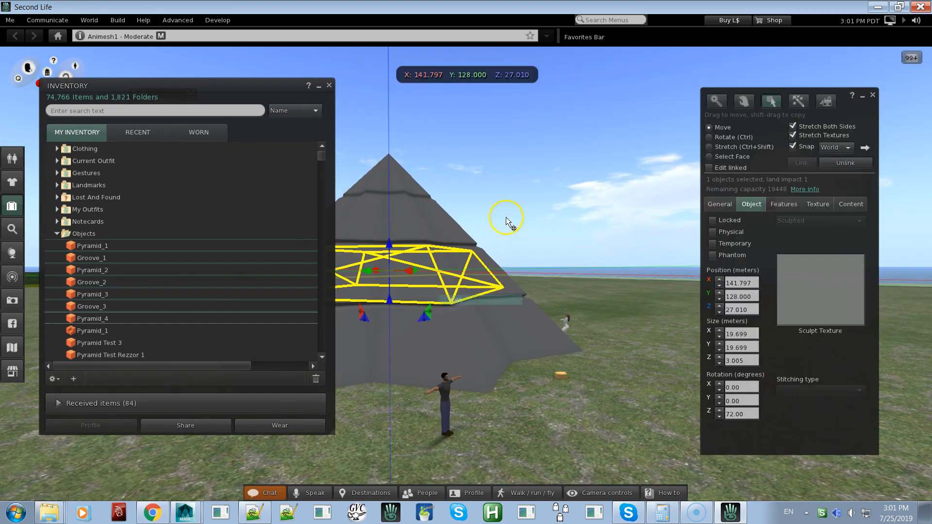
{"action": "left_click_drag", "start_coordinate": [540, 140], "coordinate": [287, 395]}
{"action": "left_click_drag", "start_coordinate": [439, 273], "coordinate": [466, 274], "text": "ctrl+alt"}
{"action": "left_click_drag", "start_coordinate": [530, 199], "coordinate": [371, 372], "text": "ctrl+shift"}
{"action": "left_click", "coordinate": [499, 249], "text": "shift"}
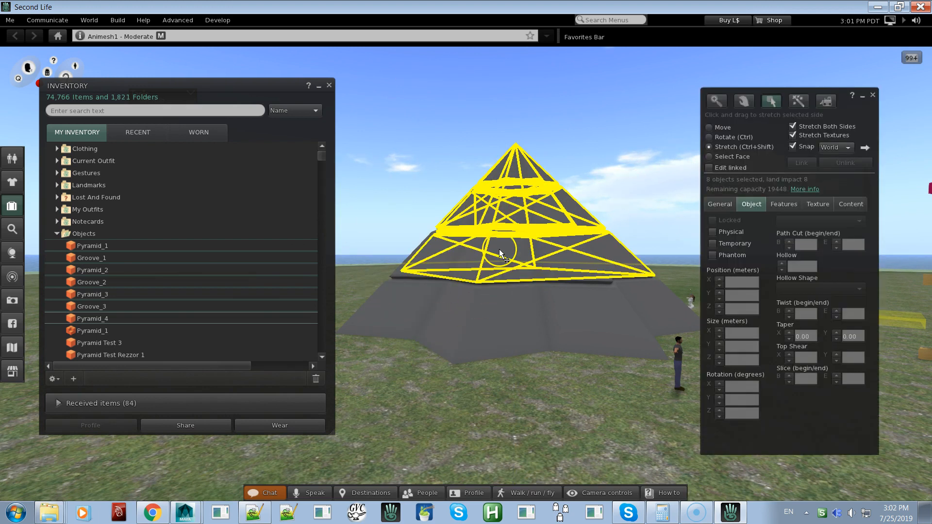
{"action": "left_click", "coordinate": [475, 310], "text": "shift"}
{"action": "left_click", "coordinate": [456, 287], "text": "shift"}
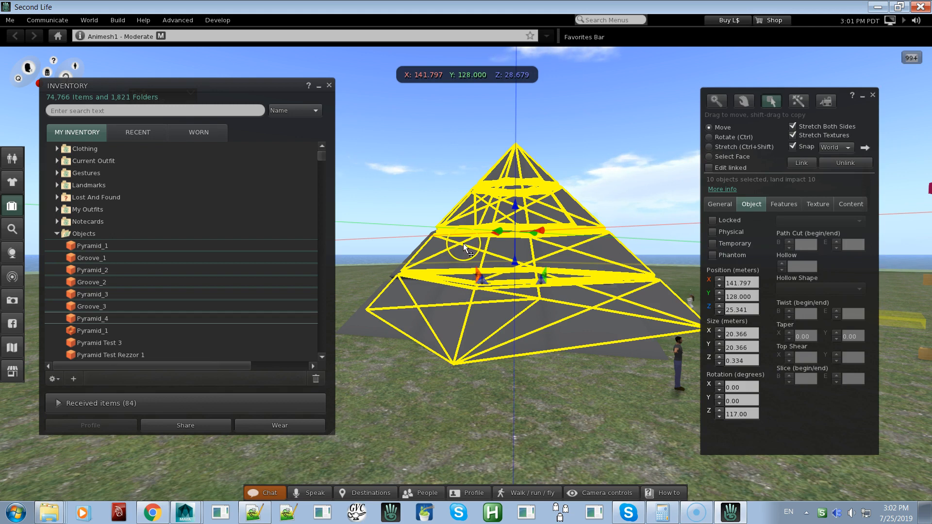
{"action": "key", "text": "Delete"}
Select the four remaining pyramid and groove parts together and delete them to clear the ground
{"action": "left_click", "coordinate": [437, 262], "text": "shift"}
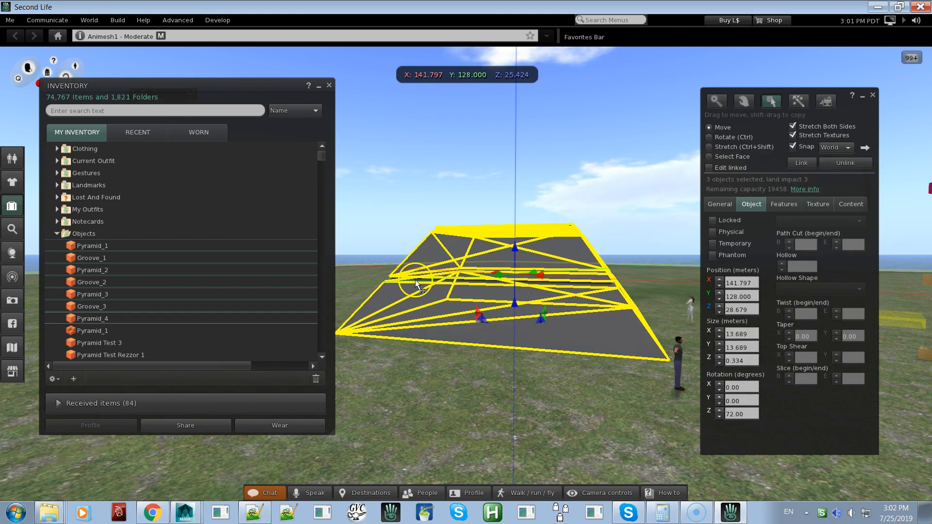
{"action": "left_click", "coordinate": [401, 280], "text": "shift"}
{"action": "key", "text": "ctrl+l"}
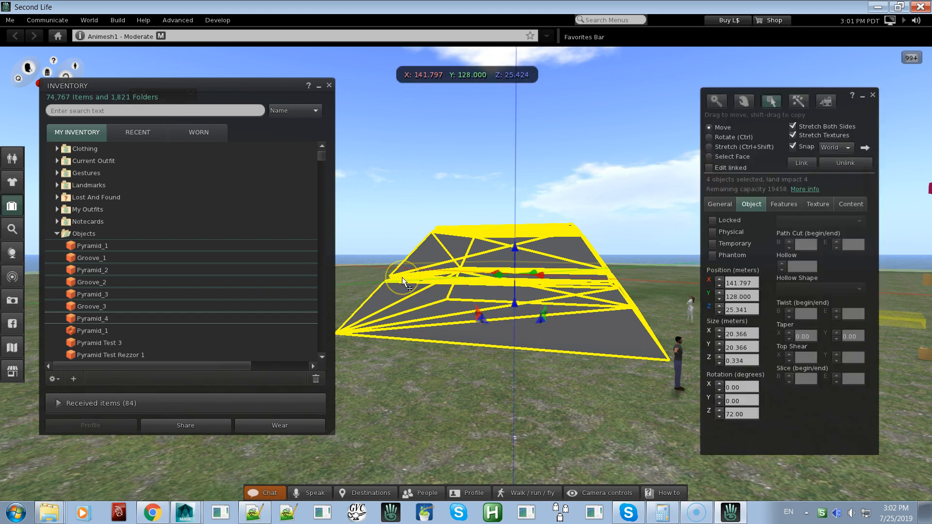
{"action": "key", "text": "Delete"}
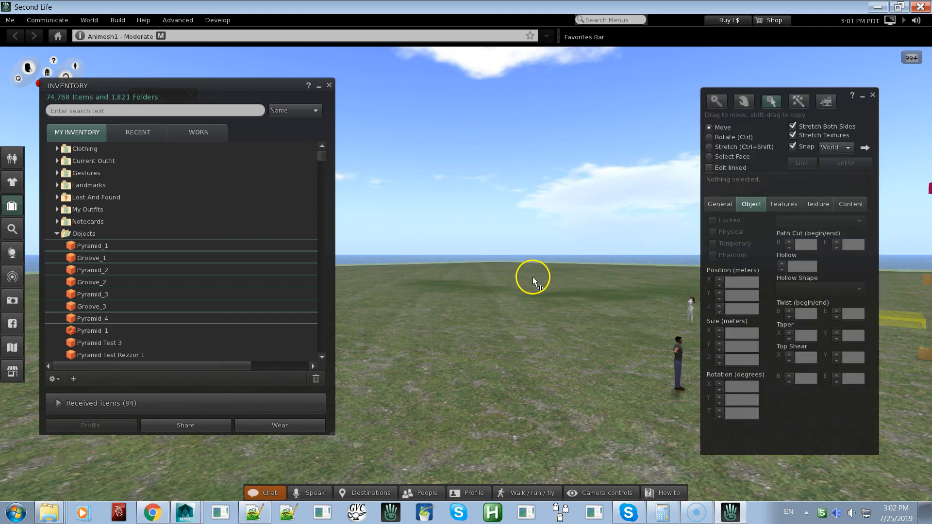
Select the wooden box, undo its rotation and height changes, and close the build window
{"action": "left_click_drag", "start_coordinate": [601, 295], "coordinate": [466, 273], "text": "alt"}
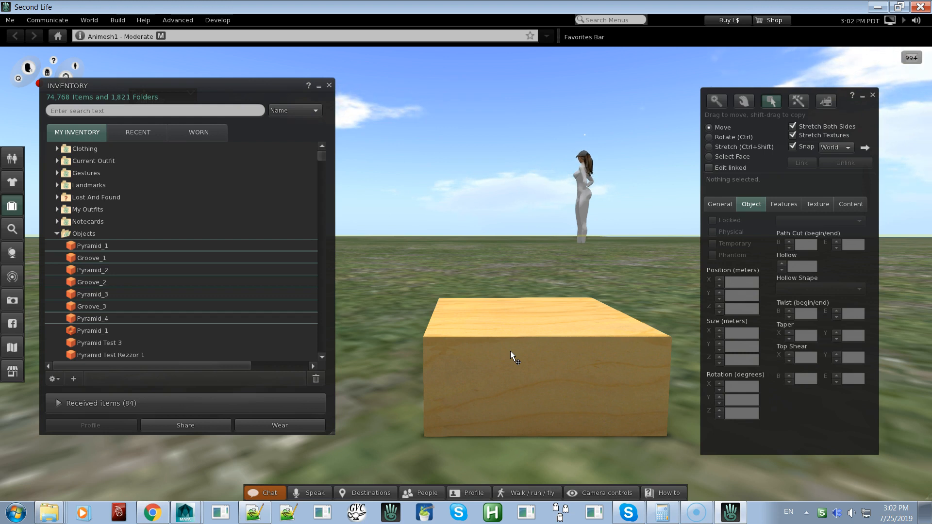
{"action": "left_click_drag", "start_coordinate": [562, 342], "coordinate": [464, 250], "text": "alt"}
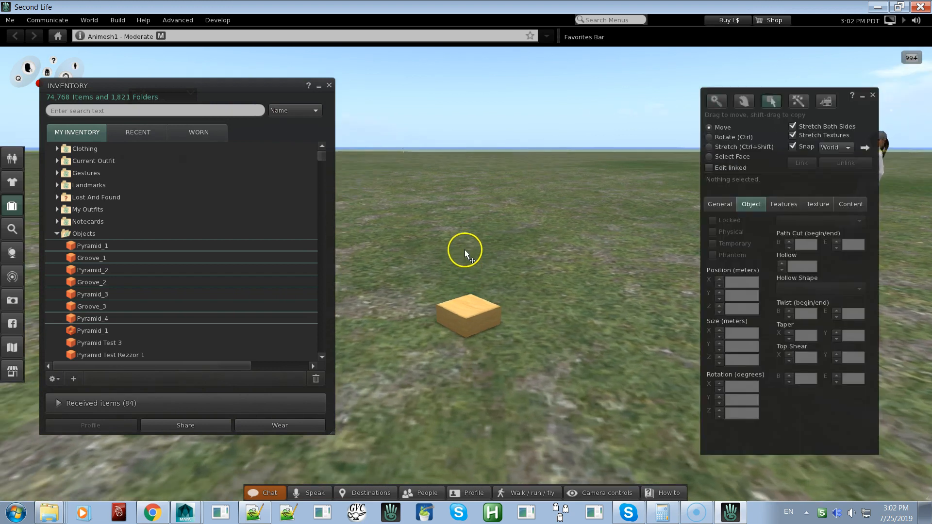
{"action": "left_click", "coordinate": [466, 311]}
{"action": "key", "text": "ctrl+z"}
{"action": "key", "text": "ctrl+z"}
{"action": "key", "text": "ctrl+z"}
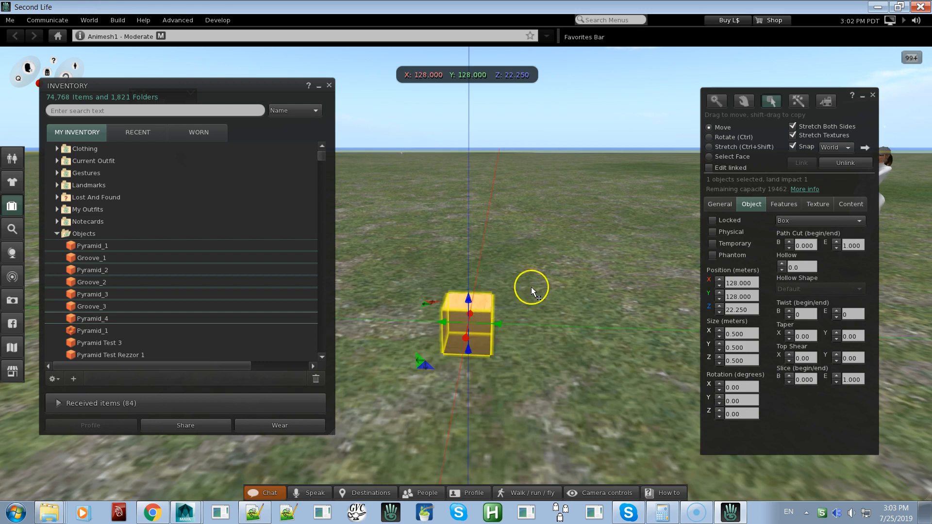
{"action": "left_click", "coordinate": [873, 95]}
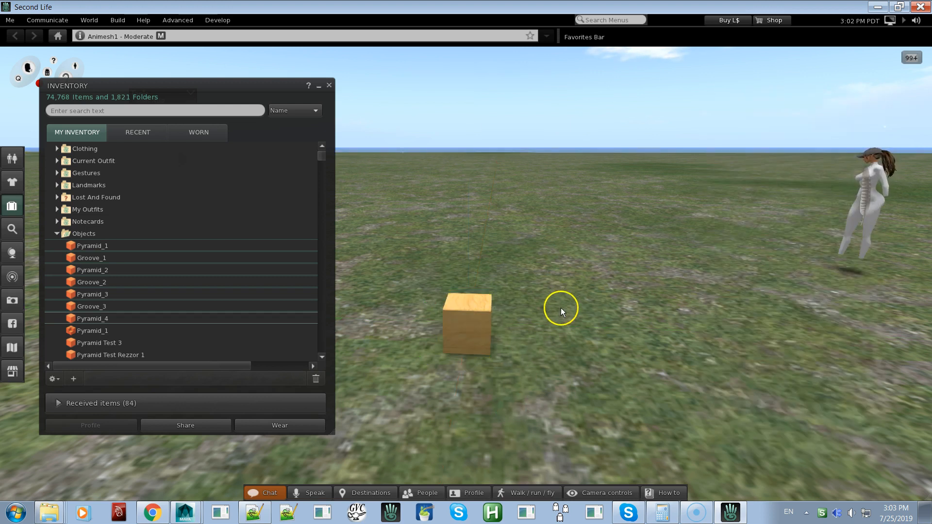
View the restored wooden box up close and touch it to run its rez script
{"action": "left_click_drag", "start_coordinate": [479, 322], "coordinate": [665, 180], "text": "alt"}
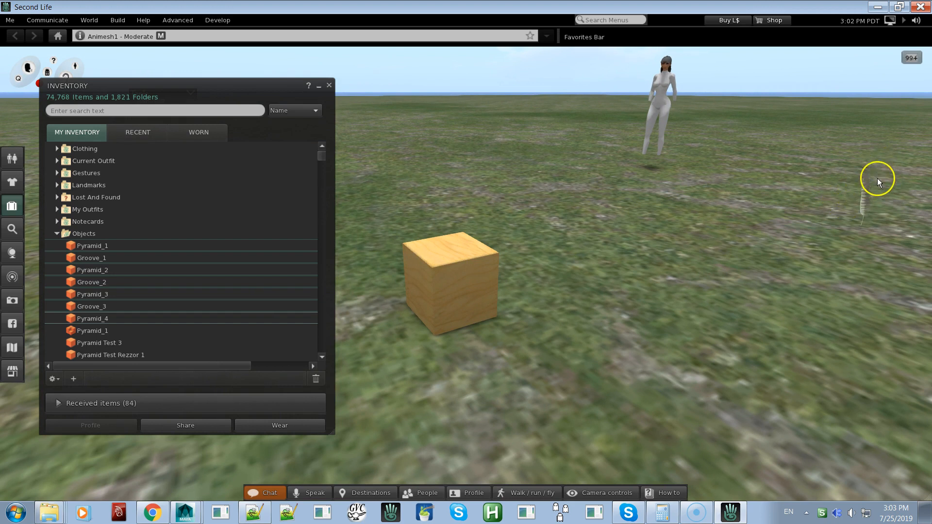
{"action": "left_click", "coordinate": [466, 262], "text": "alt"}
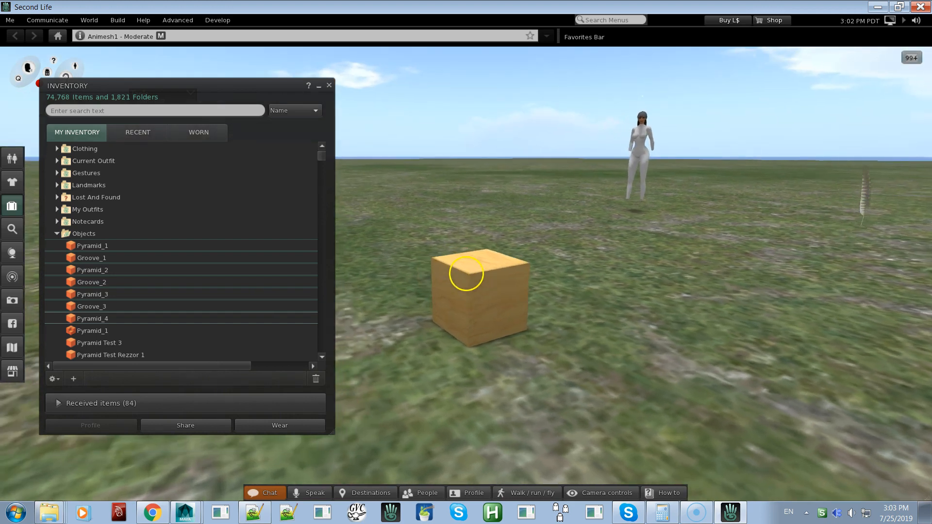
{"action": "left_click_drag", "start_coordinate": [466, 273], "coordinate": [466, 273], "text": "alt"}
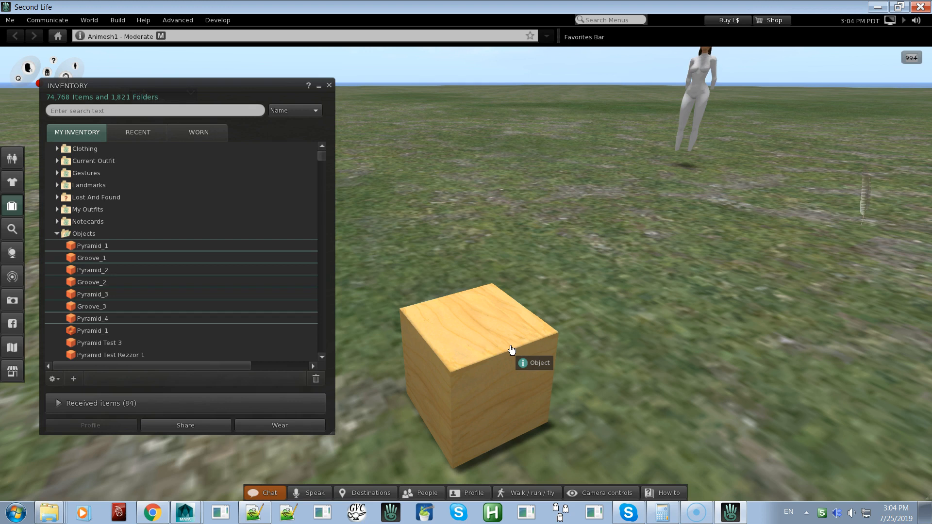
{"action": "left_click", "coordinate": [484, 317]}
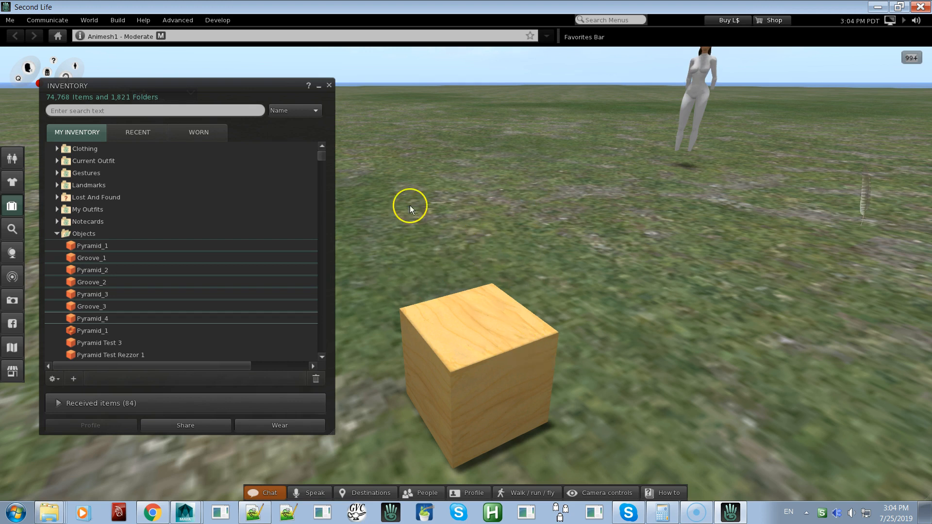